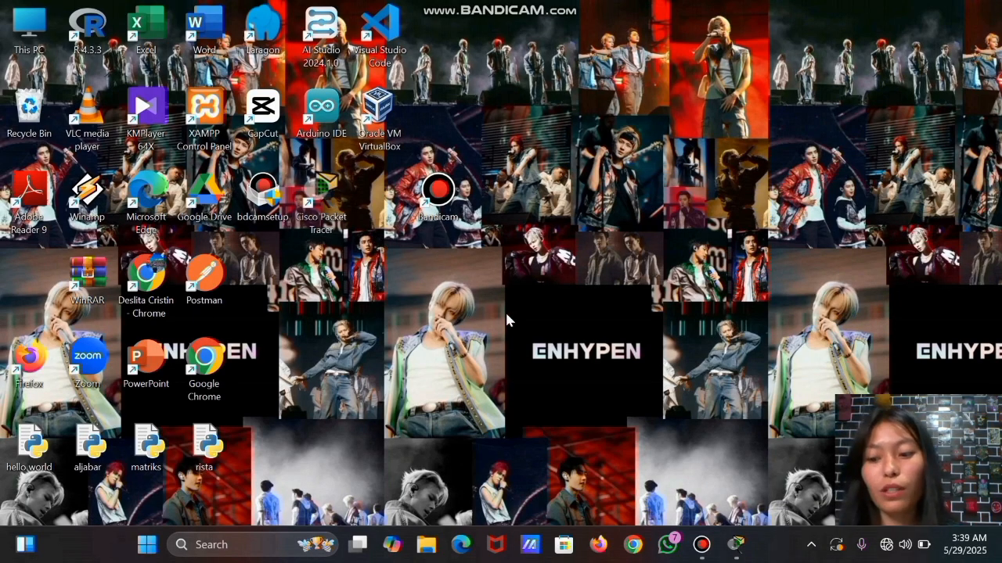
# Switch to Cisco Packet Tracer and connect PC0's FastEthernet0 to Switch0's FastEthernet0/1 with a copper straight-through cable.
pyautogui.click(735, 545)
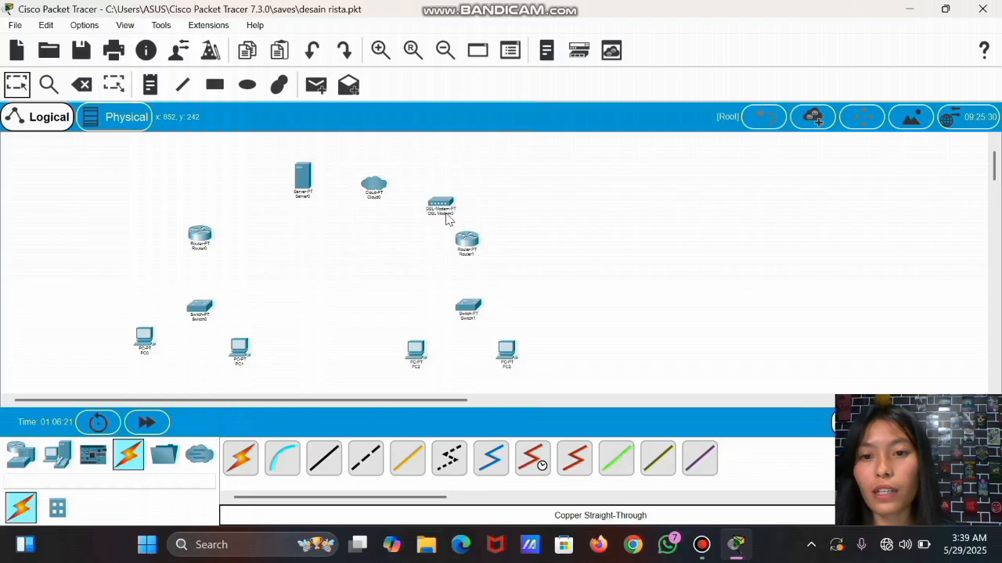
pyautogui.moveTo(446, 219)
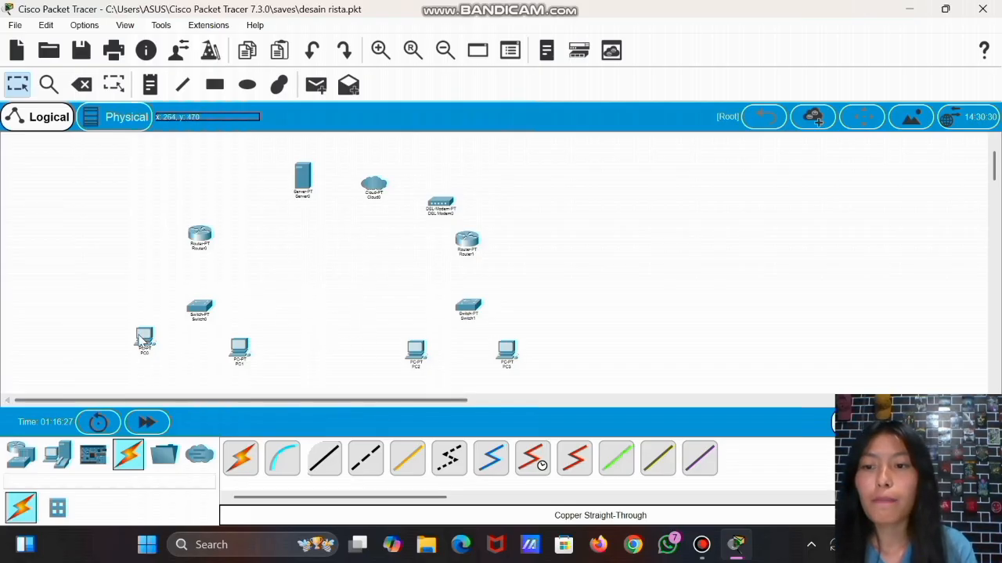
pyautogui.click(324, 458)
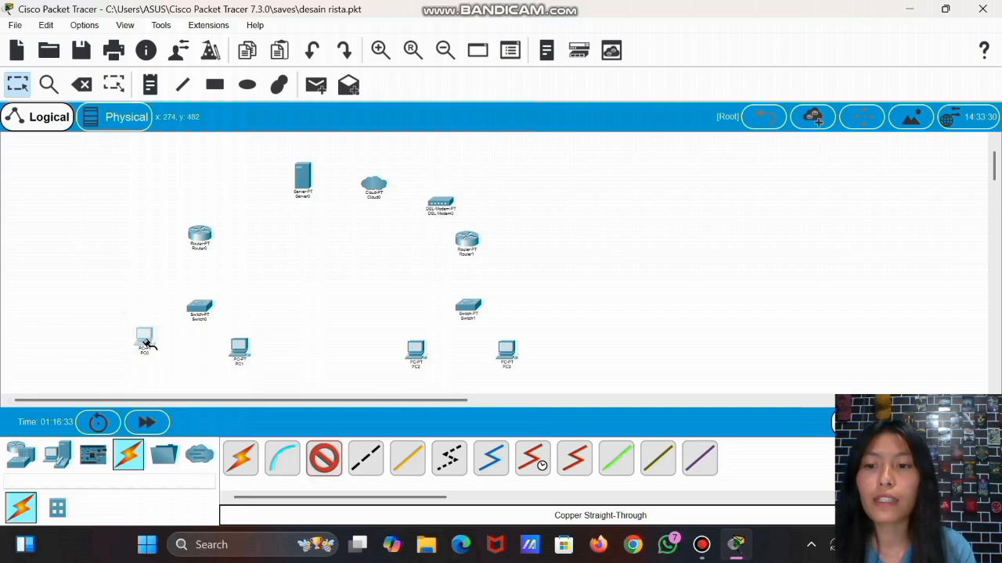
pyautogui.click(143, 339)
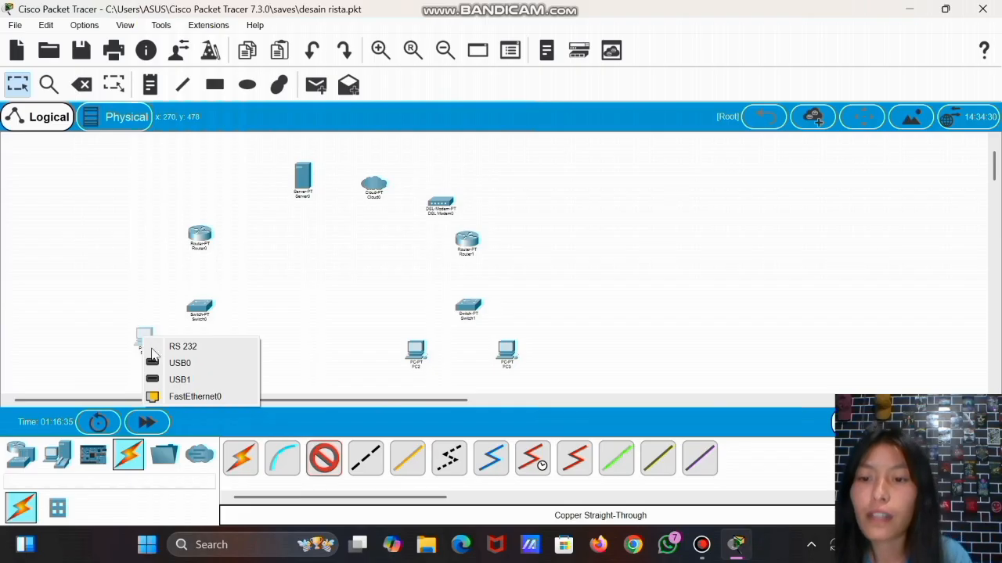
pyautogui.click(187, 397)
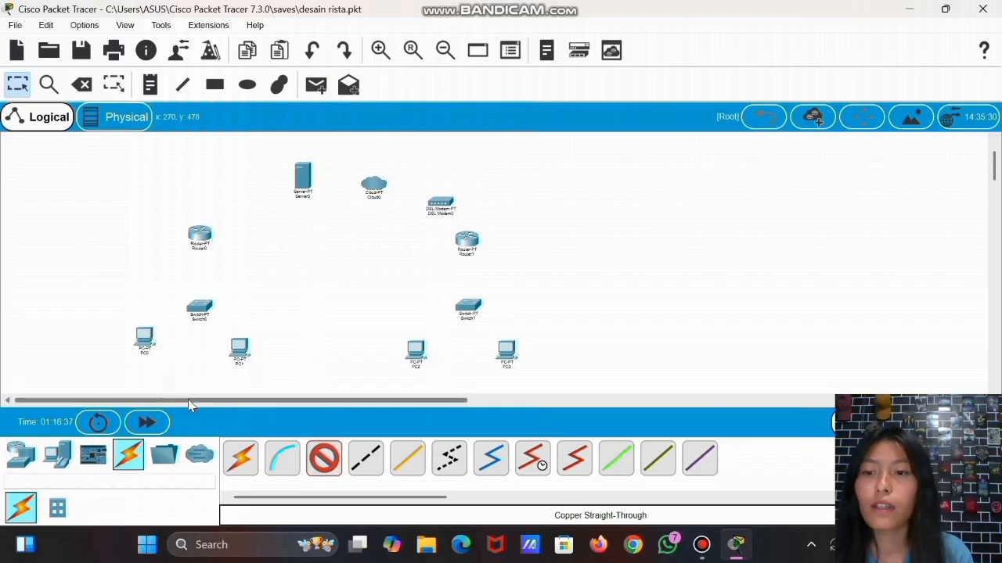
pyautogui.click(201, 311)
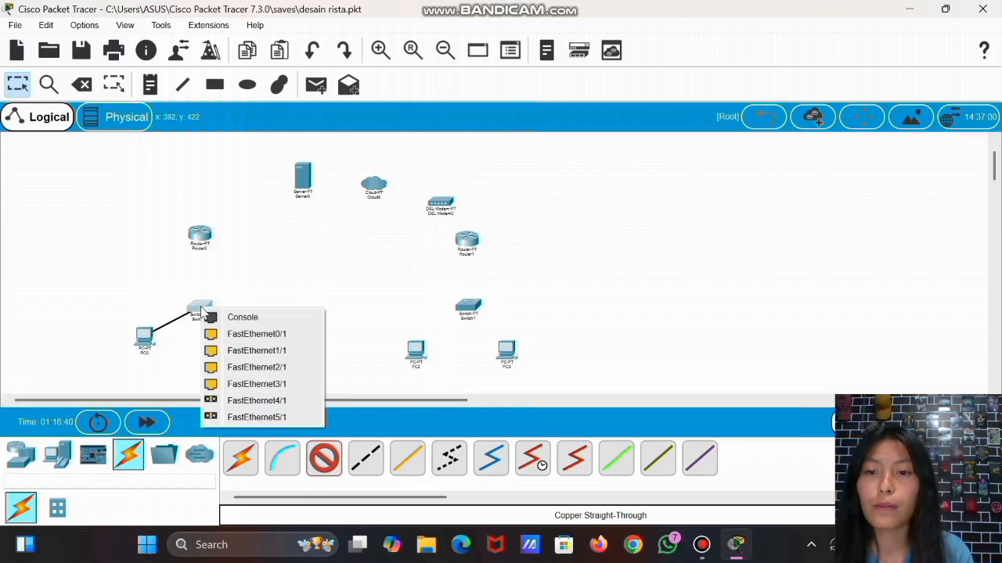
pyautogui.click(255, 334)
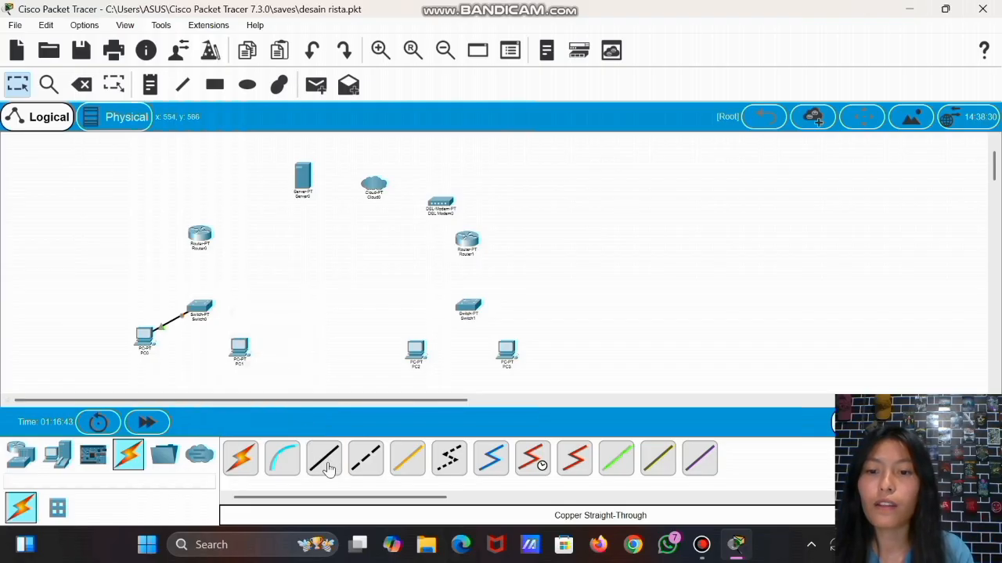
# Connect PC1's FastEthernet0 to Switch0's FastEthernet1/1 with a copper straight-through cable.
pyautogui.click(240, 353)
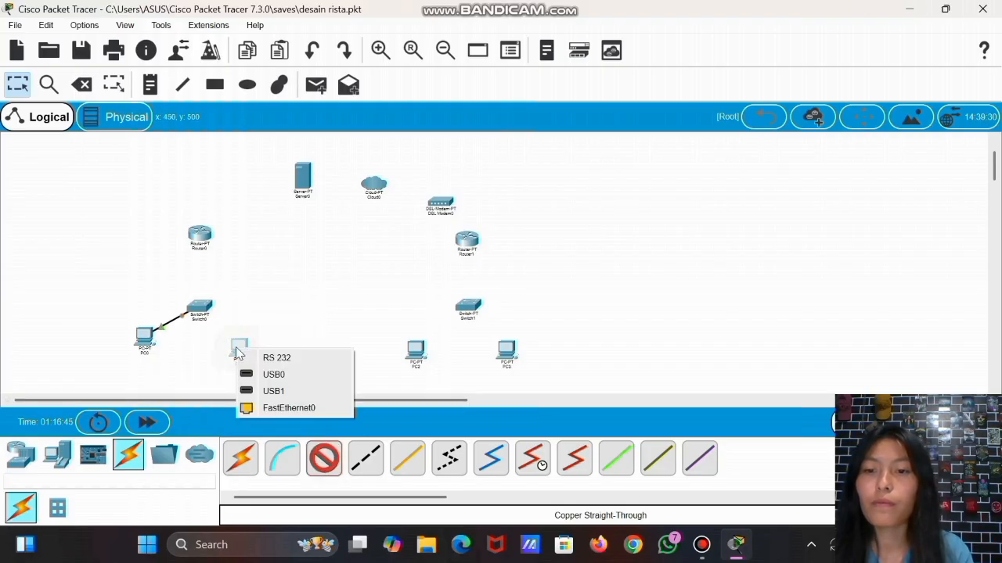
pyautogui.click(282, 413)
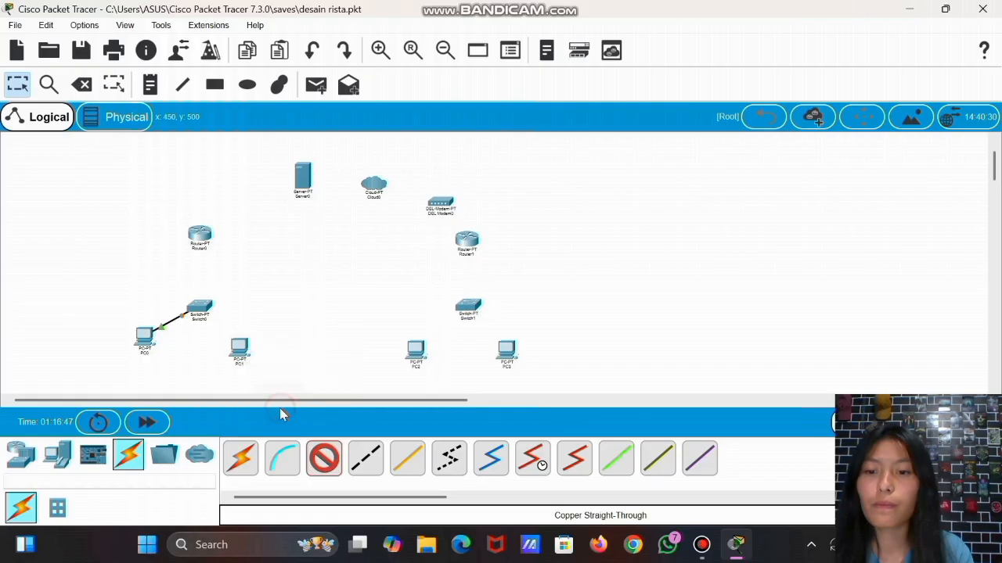
pyautogui.click(201, 307)
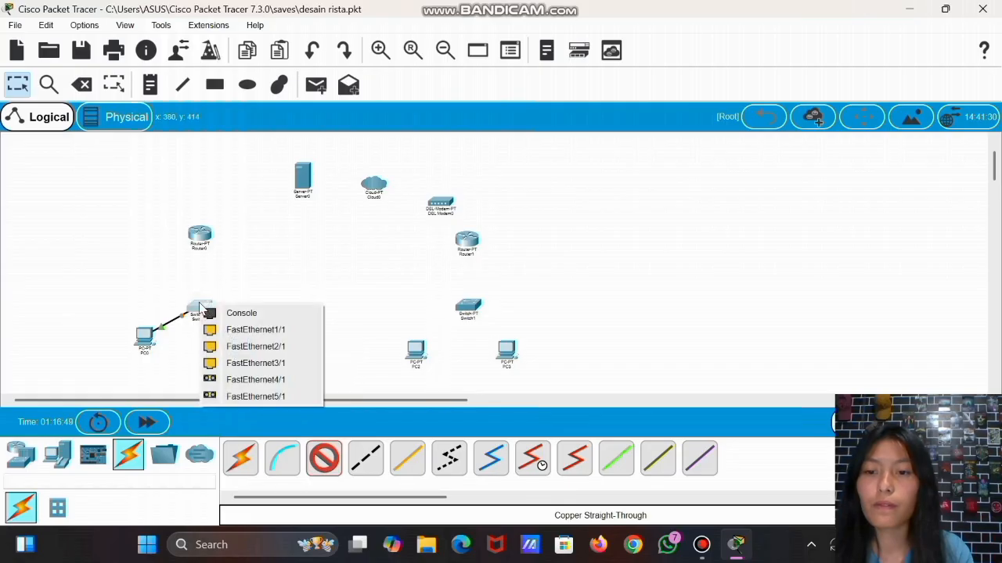
pyautogui.click(232, 332)
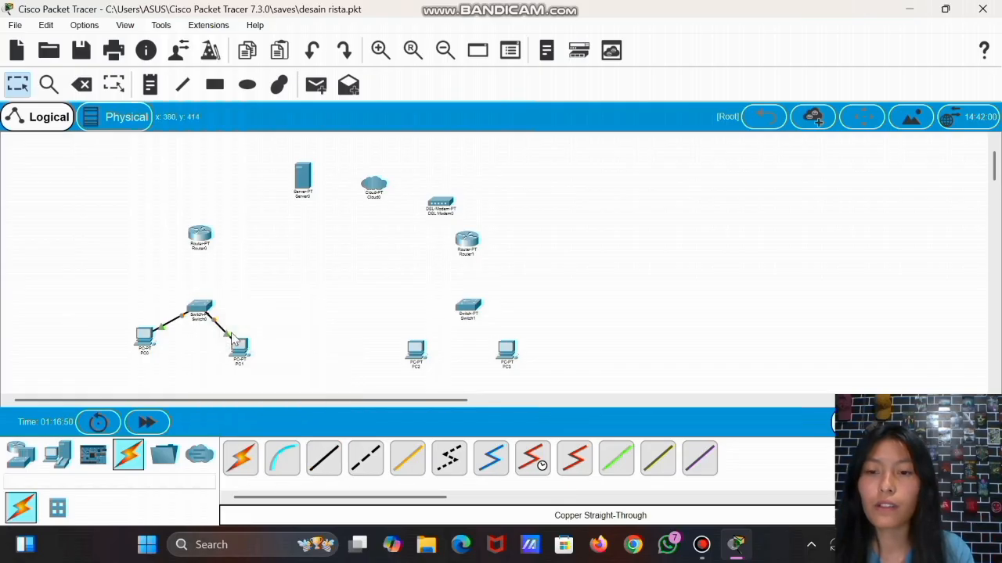
# Connect PC2's FastEthernet0 to Switch1's FastEthernet0/1 with a copper straight-through cable.
pyautogui.click(324, 450)
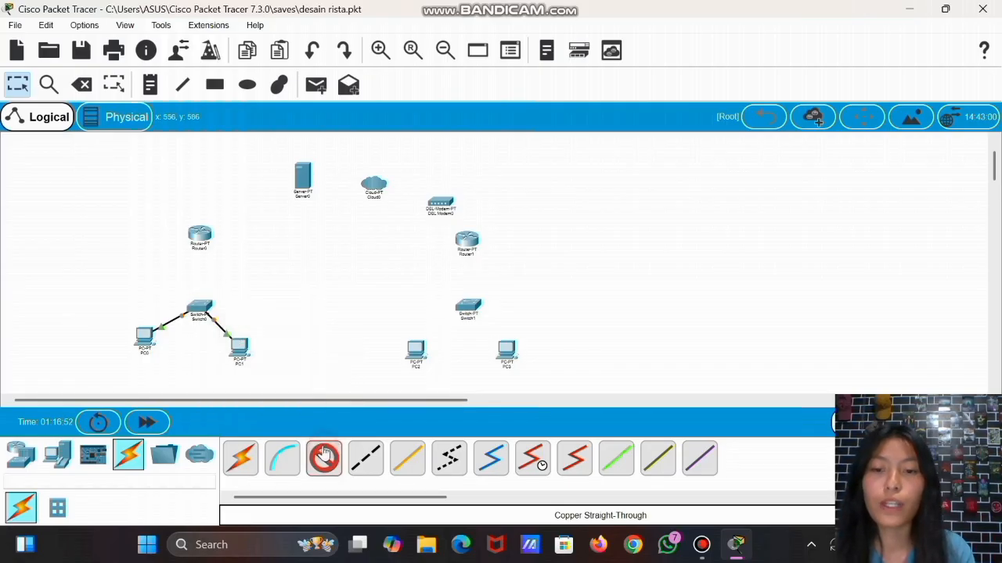
pyautogui.click(418, 353)
pyautogui.click(453, 409)
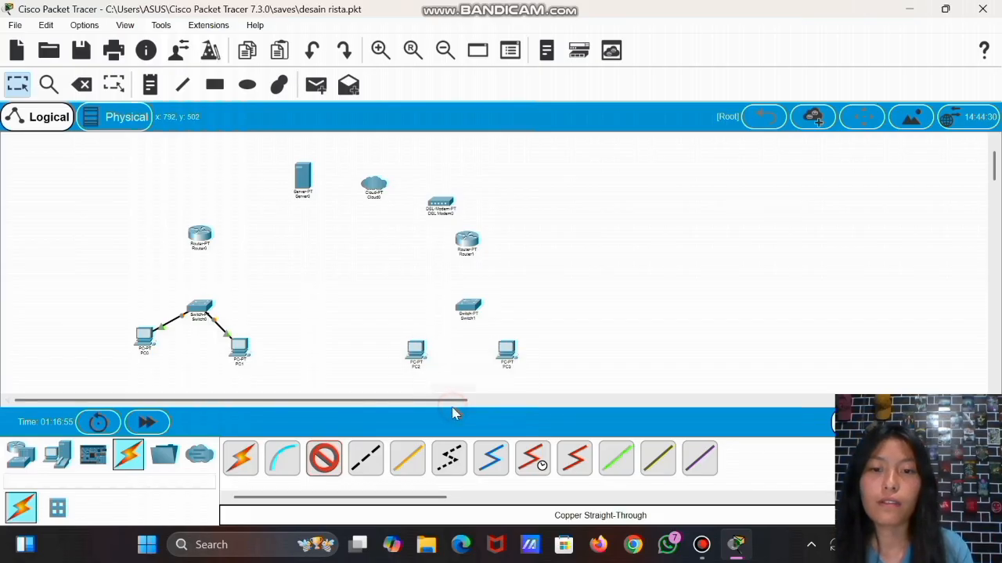
pyautogui.click(473, 314)
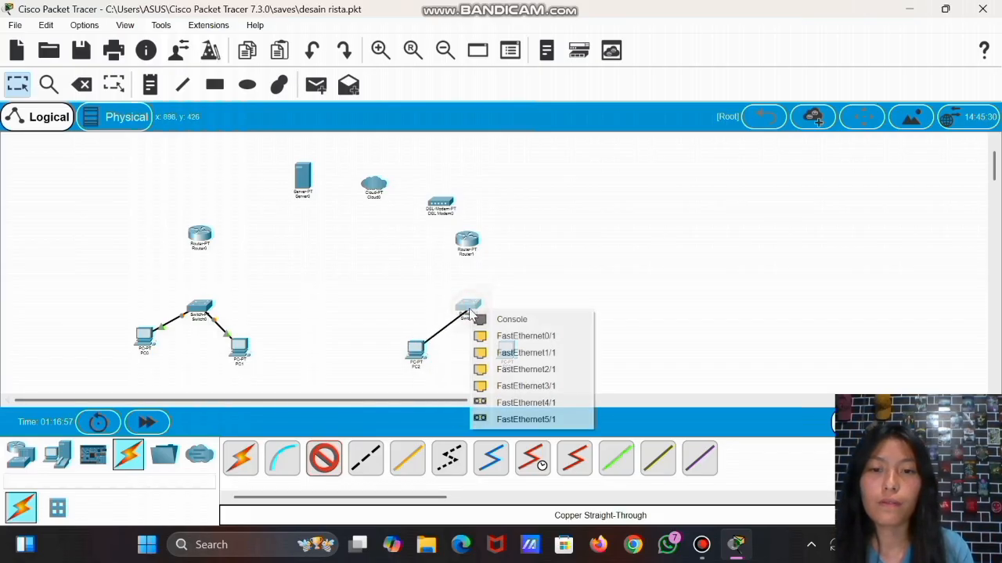
pyautogui.click(492, 337)
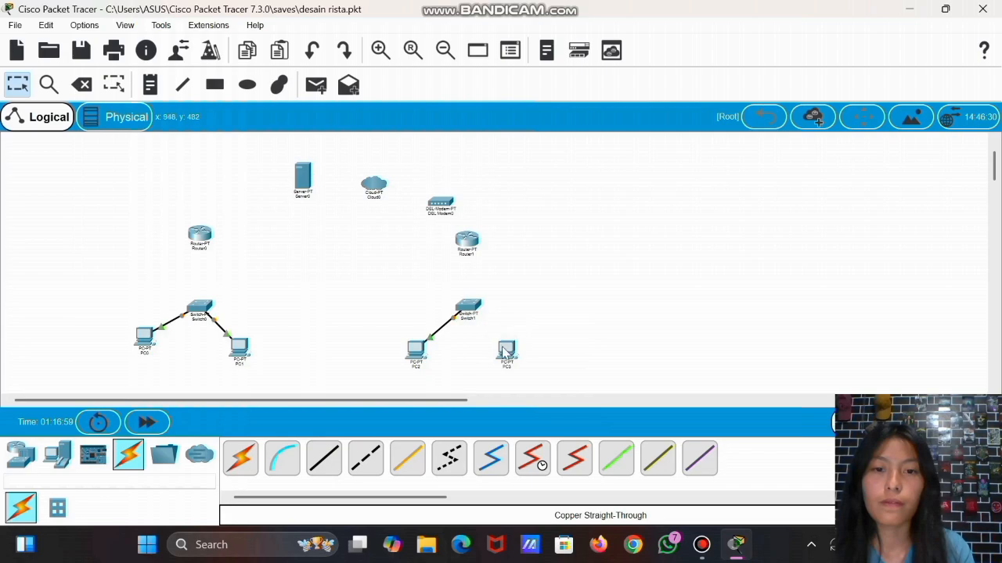
# Connect PC3's FastEthernet0 to Switch1's FastEthernet1/1 with a copper straight-through cable.
pyautogui.click(324, 458)
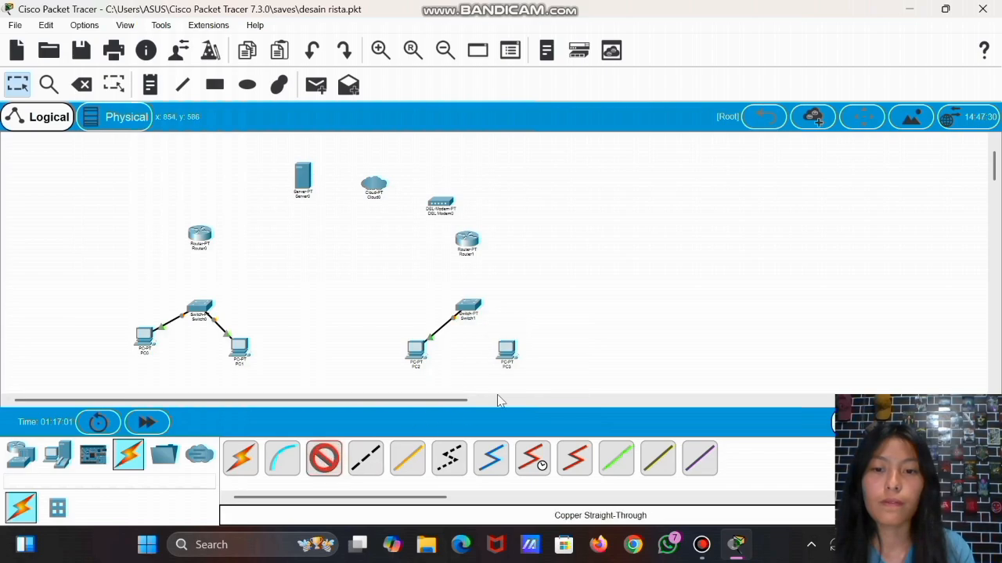
pyautogui.click(506, 351)
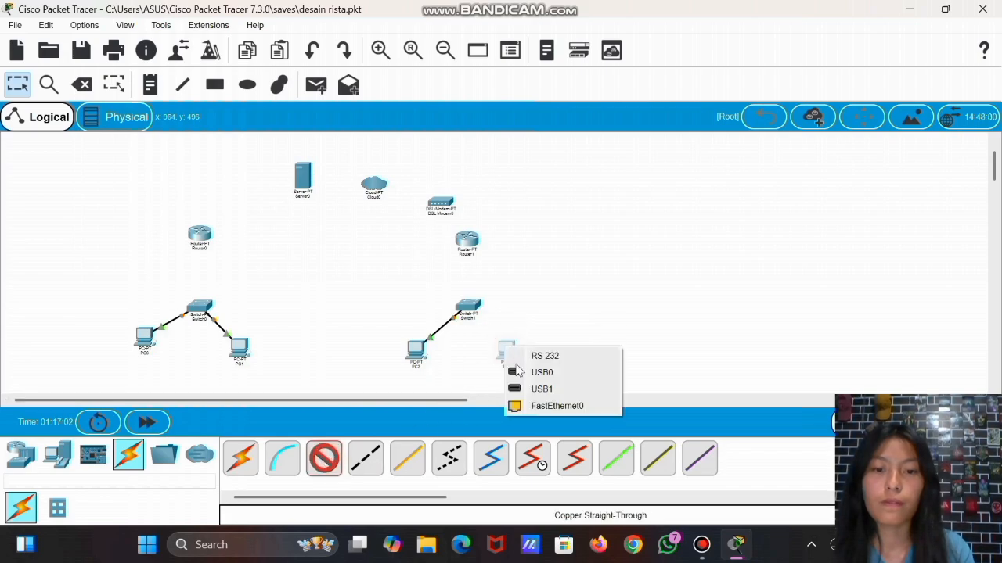
pyautogui.click(537, 406)
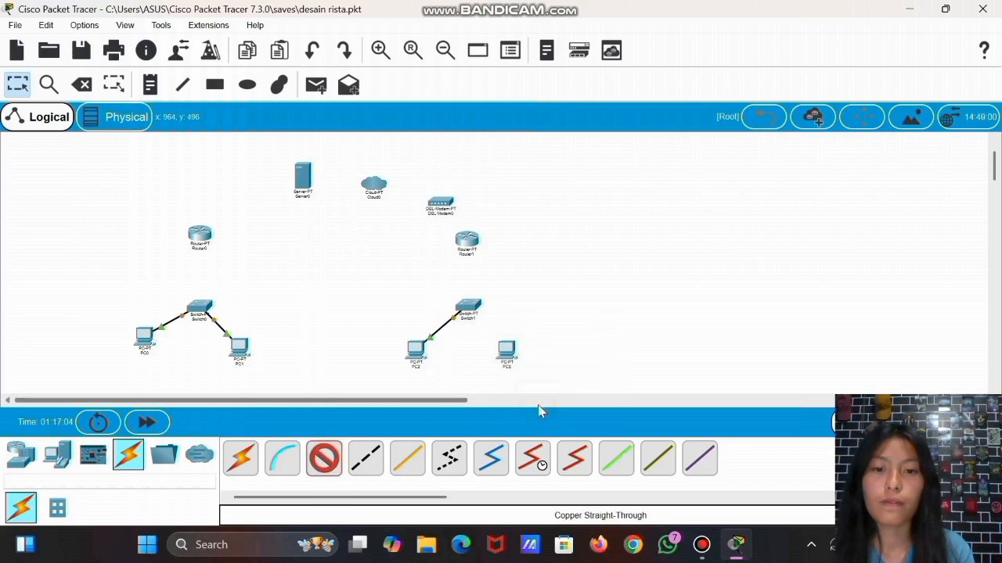
pyautogui.click(466, 301)
pyautogui.click(467, 301)
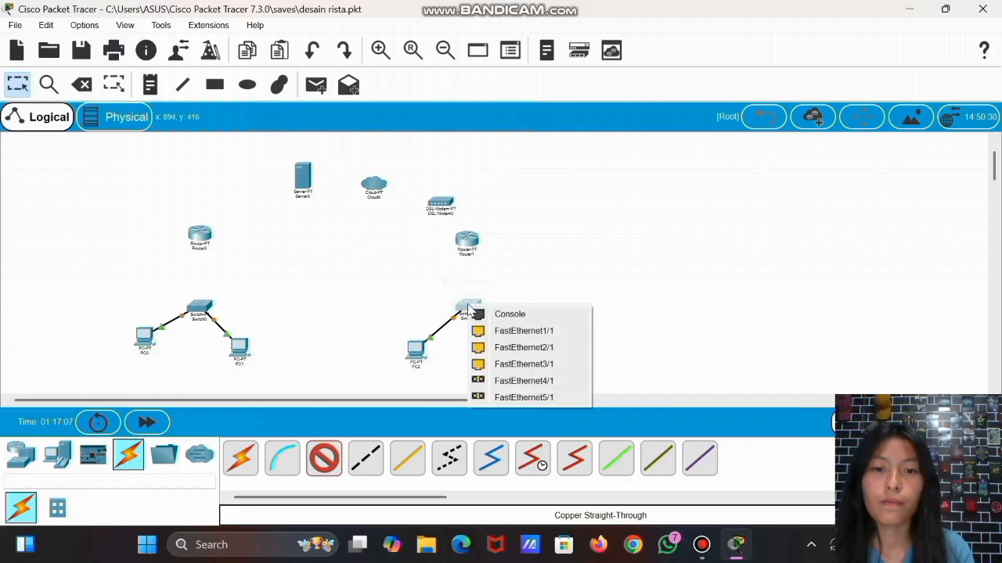
pyautogui.click(506, 329)
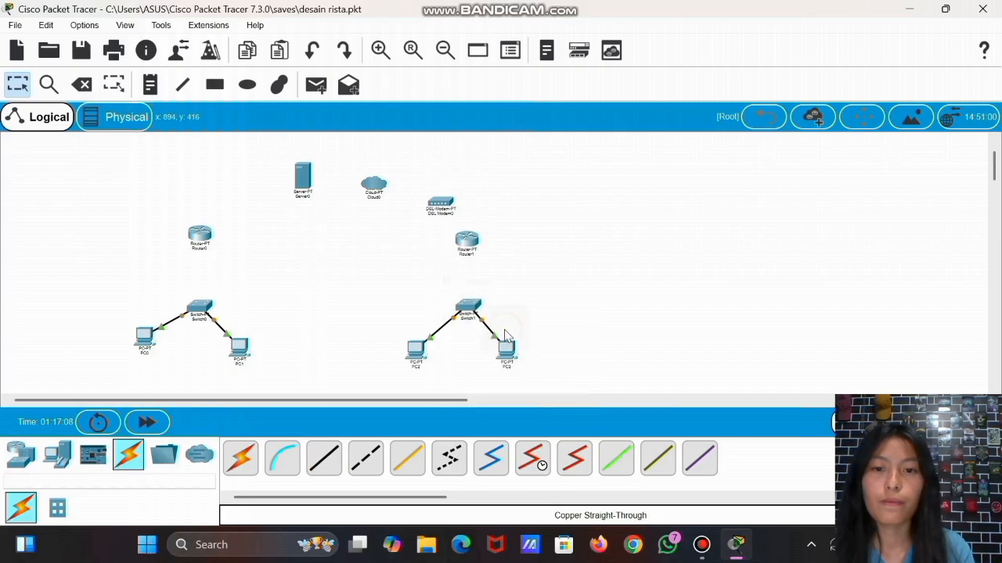
# Connect Switch0's FastEthernet2/1 to Router0's FastEthernet0/0 with a copper straight-through cable.
pyautogui.click(323, 457)
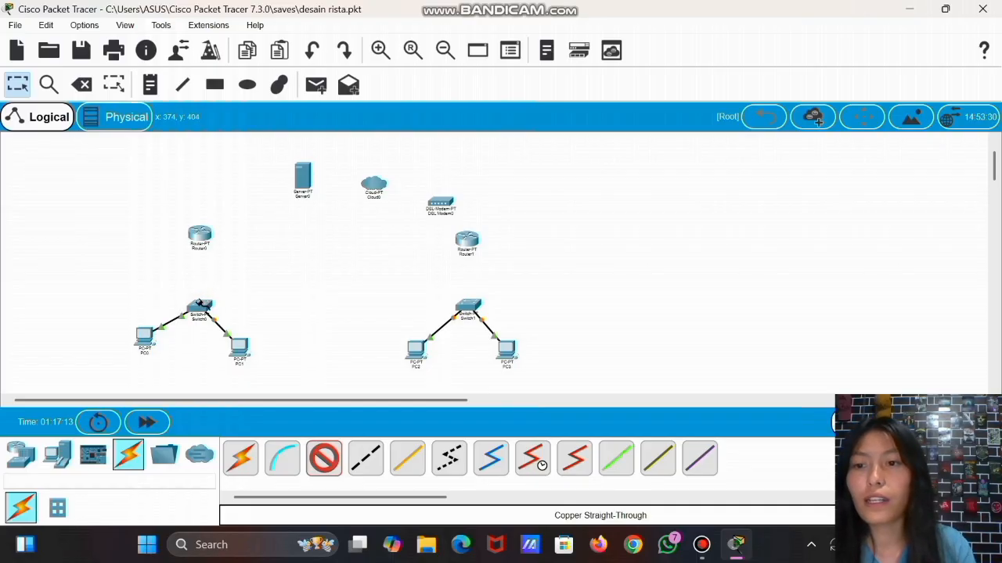
pyautogui.click(197, 299)
pyautogui.click(199, 307)
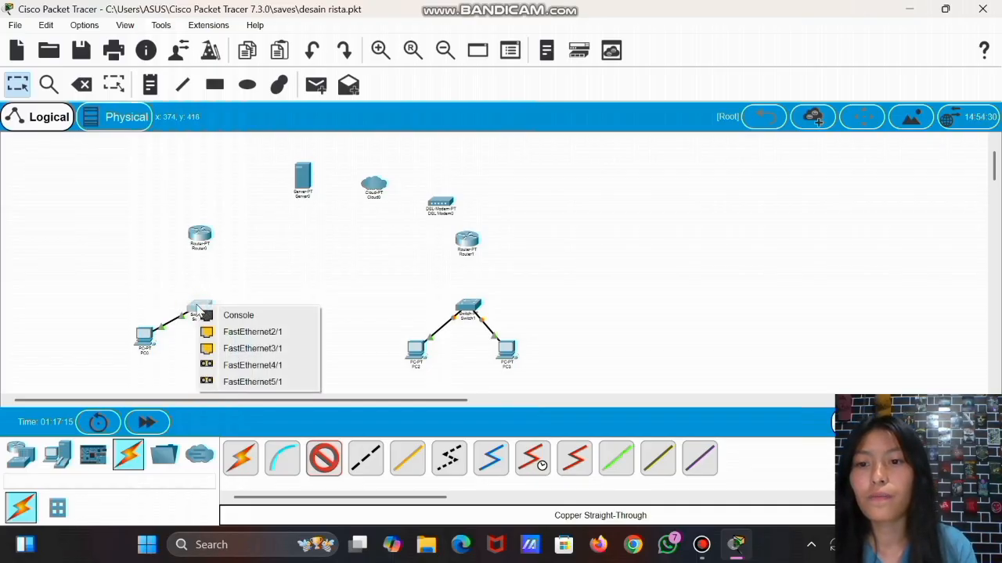
pyautogui.click(225, 332)
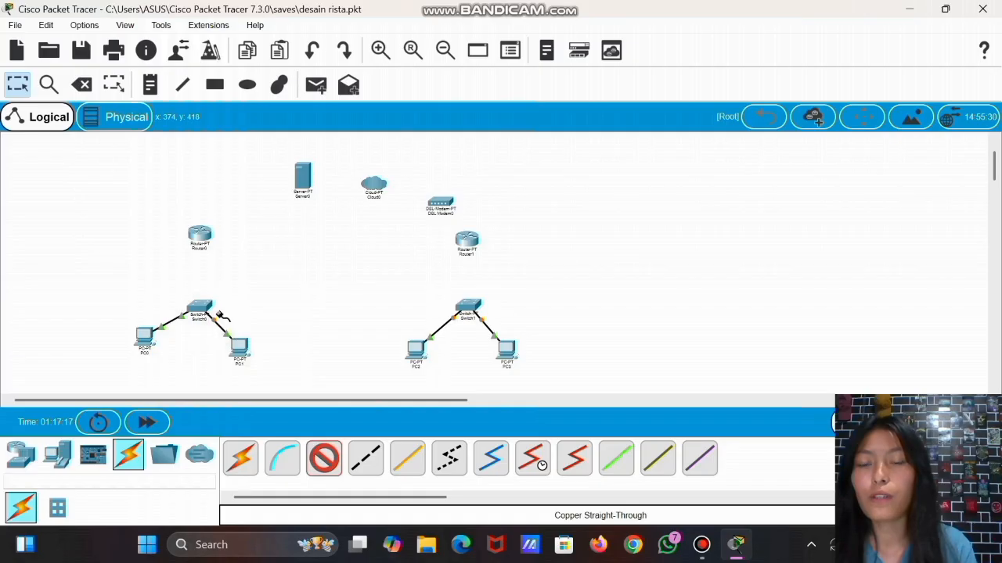
pyautogui.click(203, 234)
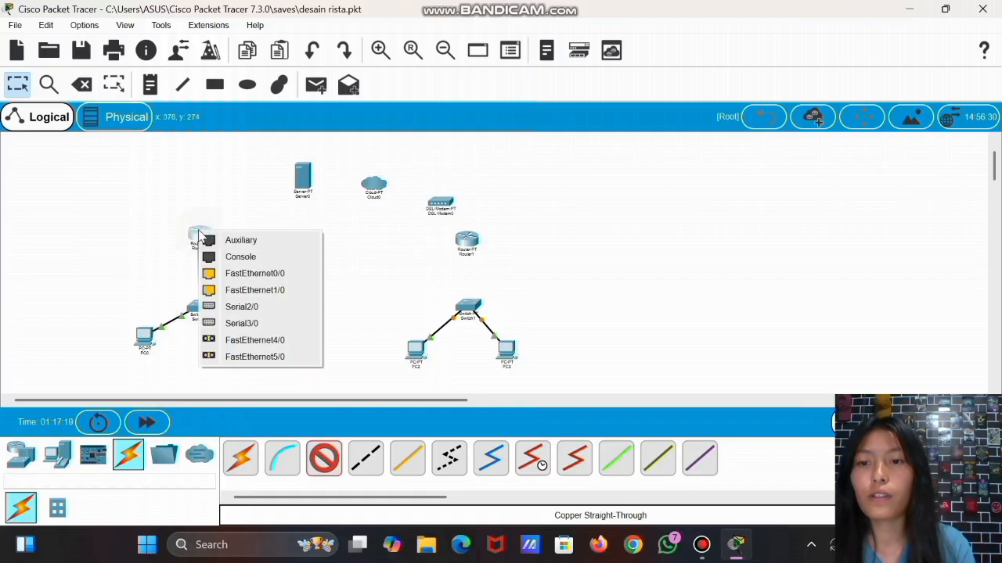
pyautogui.click(254, 273)
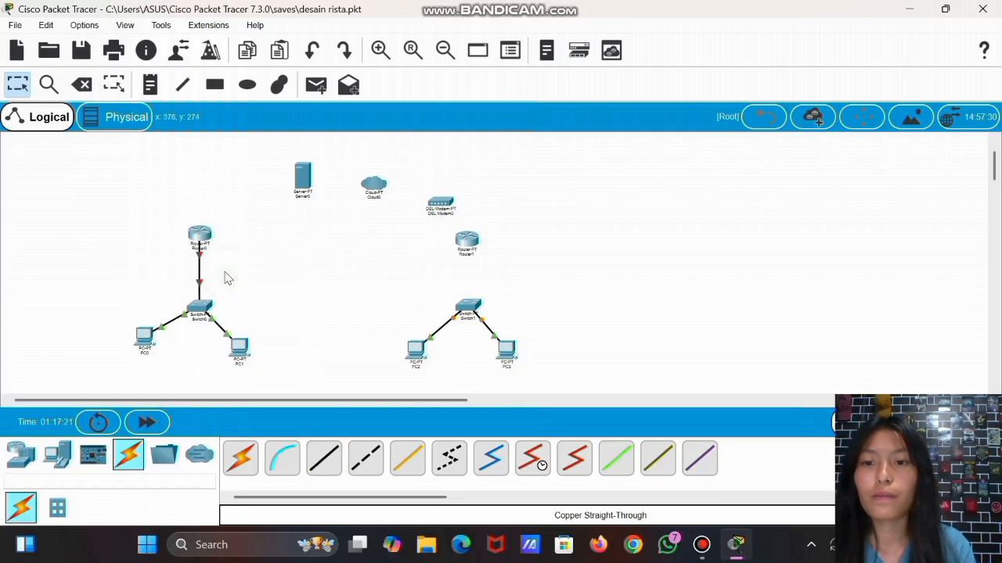
# Connect Switch1's FastEthernet2/1 to Router1's FastEthernet0/0 with a copper straight-through cable.
pyautogui.click(329, 468)
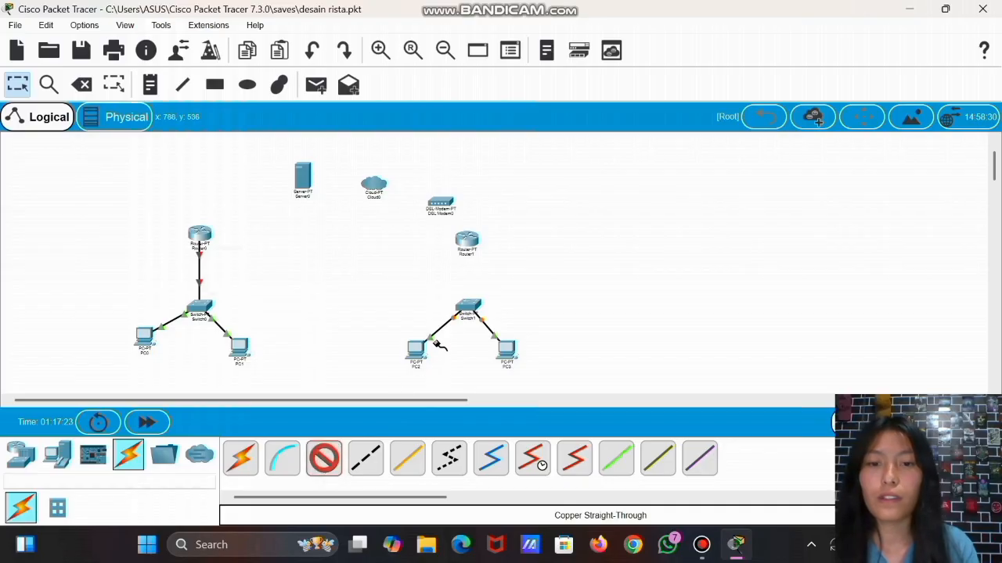
pyautogui.click(463, 303)
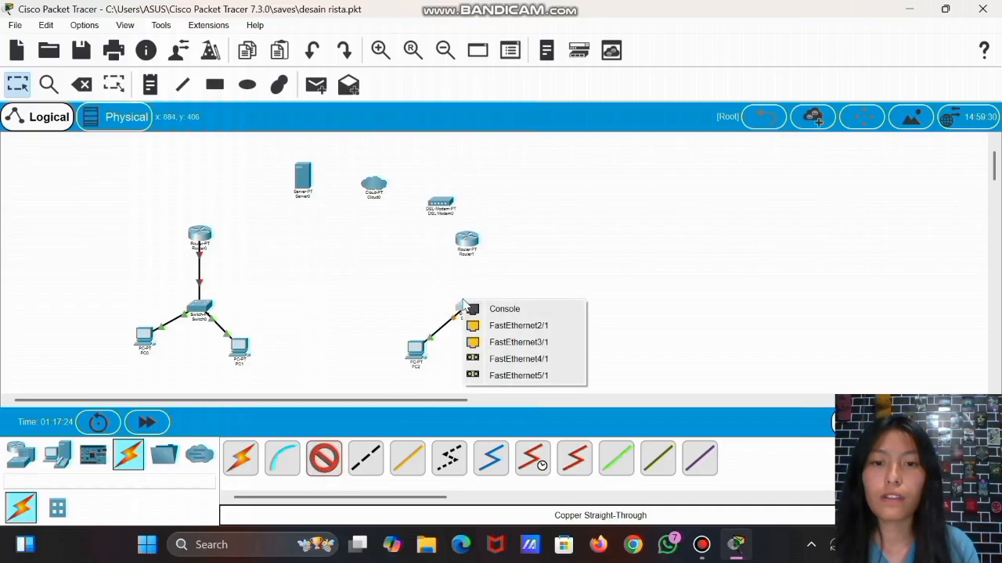
pyautogui.click(494, 327)
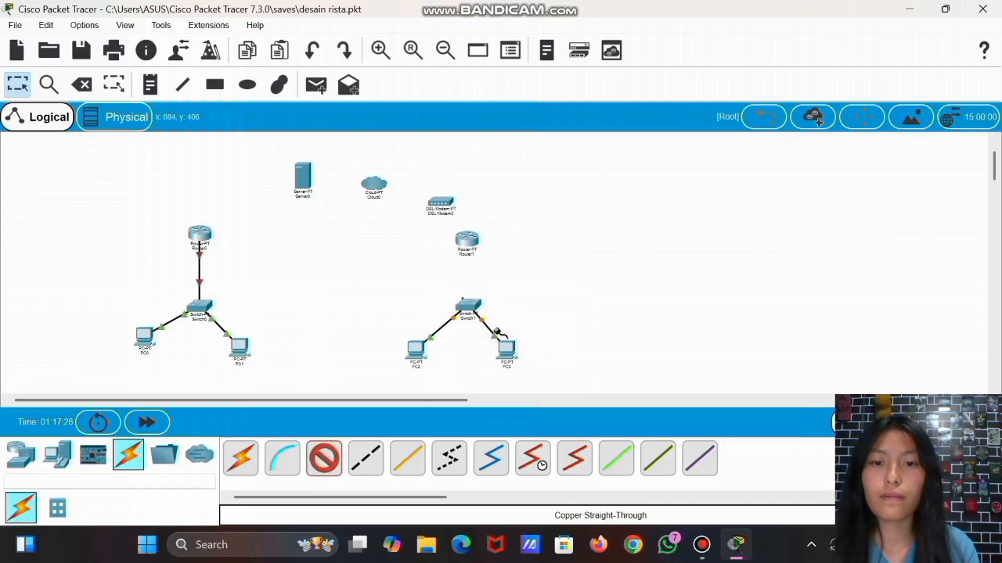
pyautogui.click(467, 238)
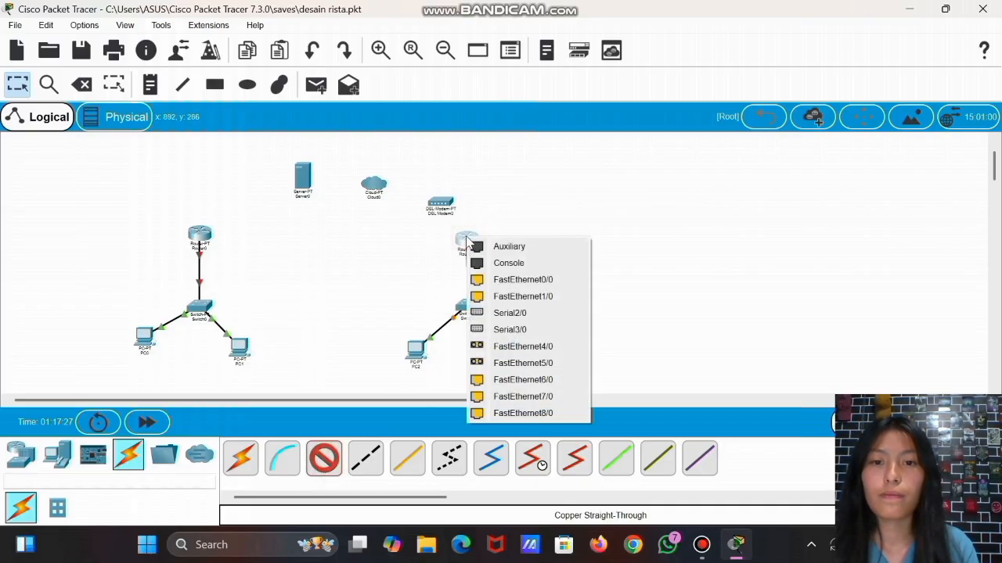
pyautogui.click(496, 280)
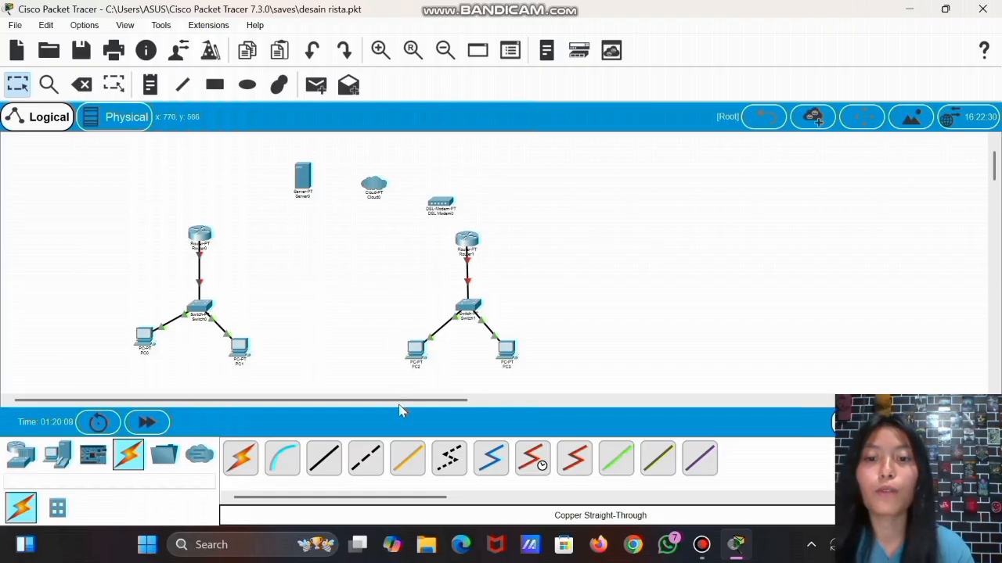
# Connect Router0's FastEthernet1/0 to Router1's FastEthernet1/0 with a copper cross-over cable.
pyautogui.click(364, 463)
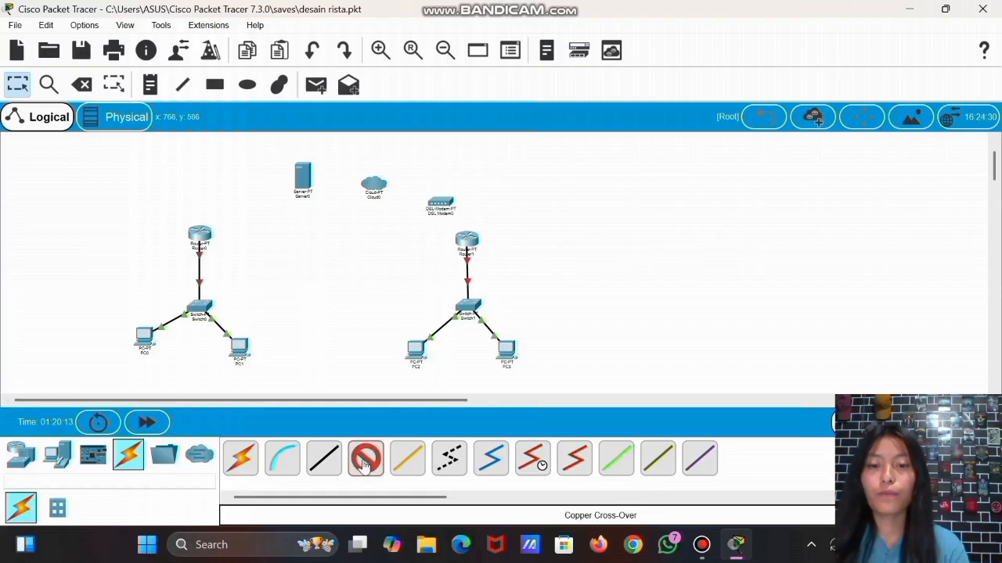
pyautogui.click(200, 234)
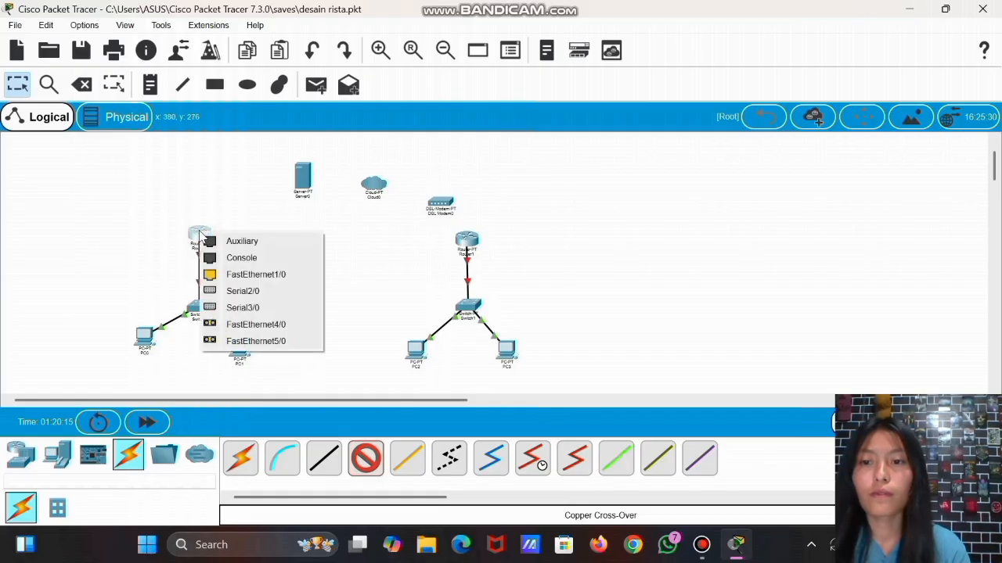
pyautogui.click(248, 275)
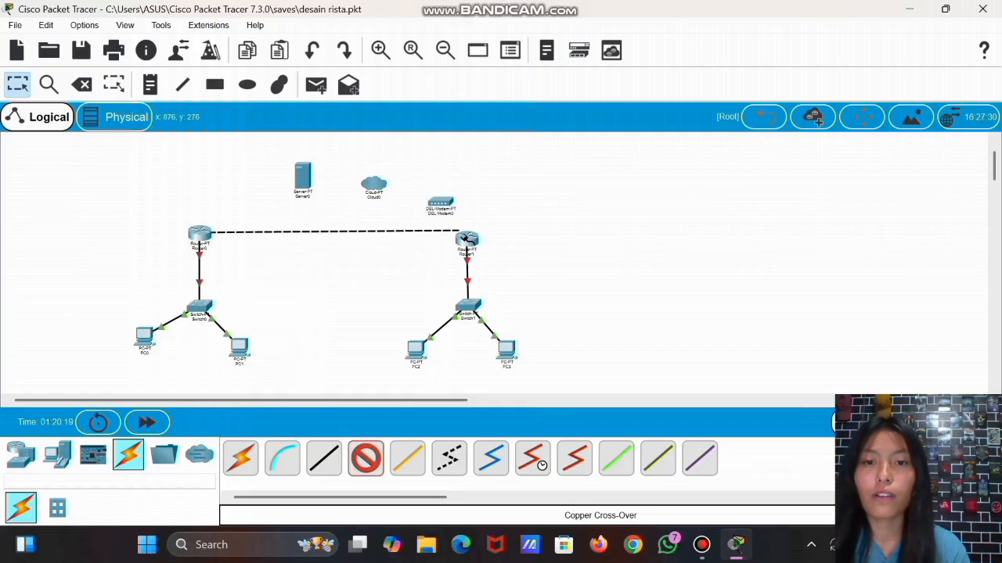
pyautogui.click(464, 238)
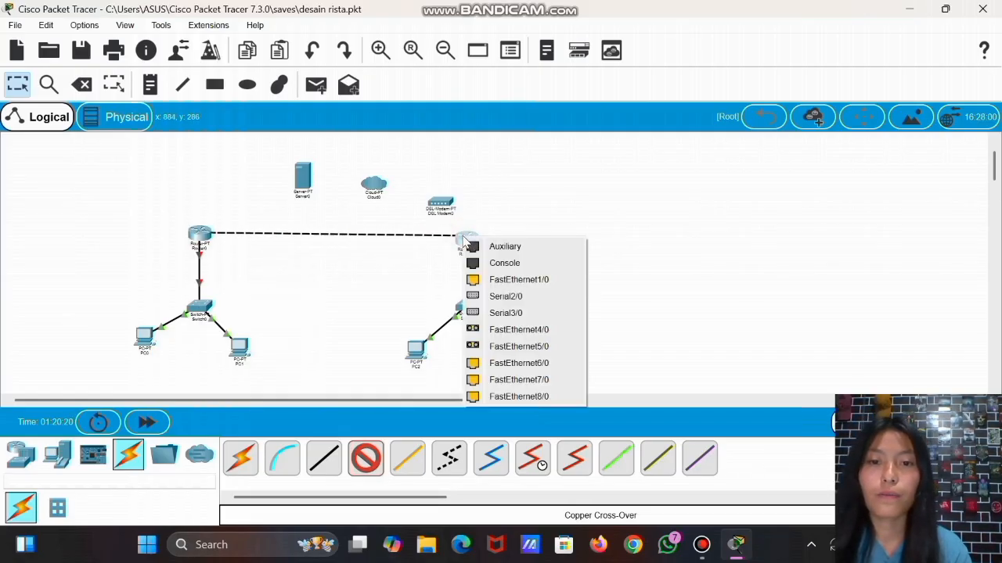
pyautogui.click(507, 279)
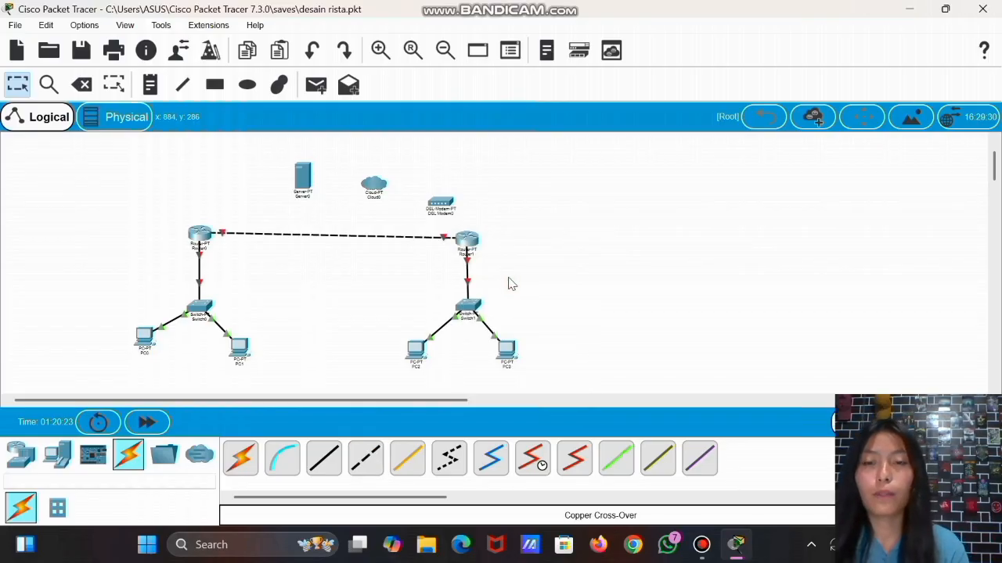
# Connect Router1's FastEthernet6/0 to DSL Modem0's Port 1 with a copper straight-through cable.
pyautogui.click(468, 241)
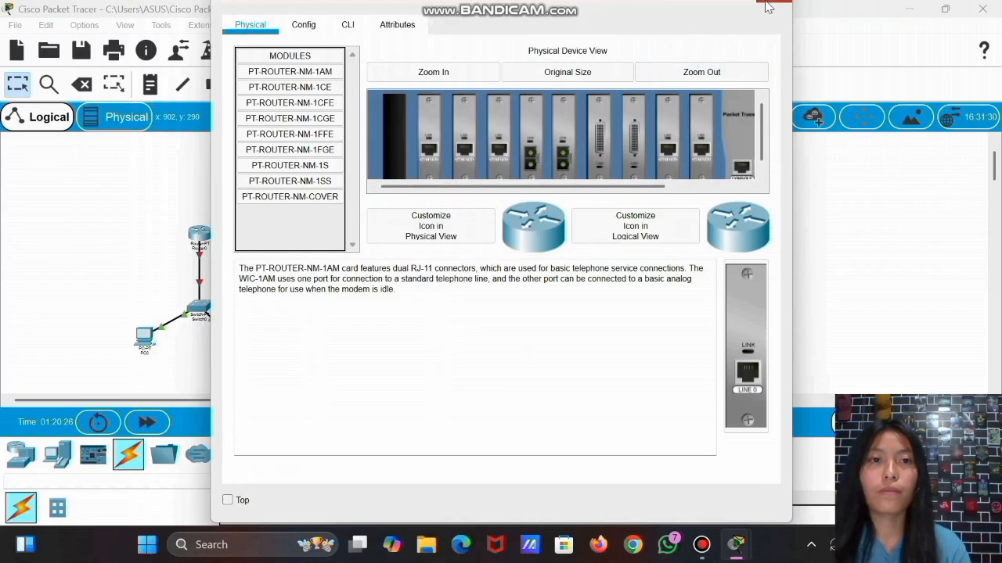
pyautogui.click(775, 6)
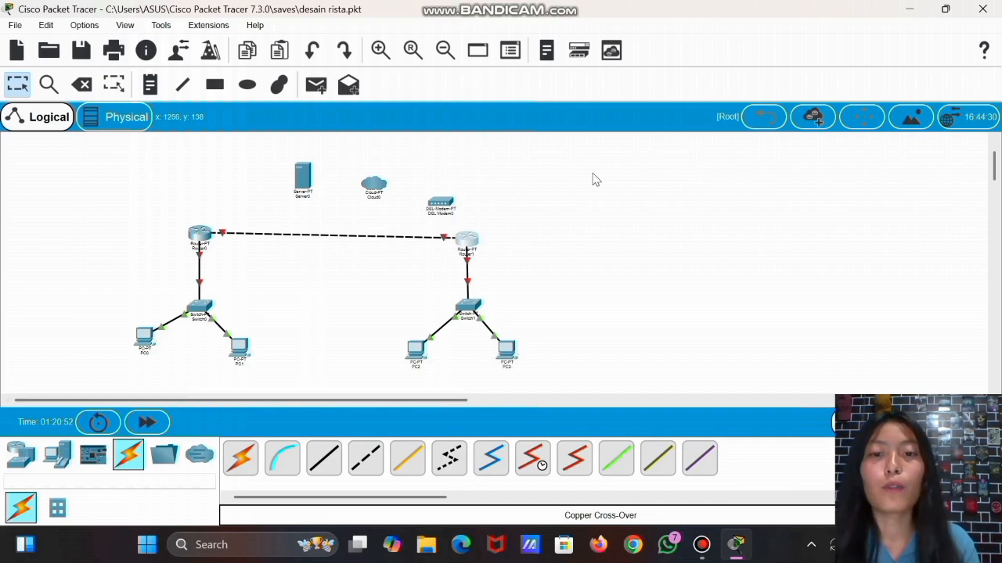
pyautogui.click(329, 456)
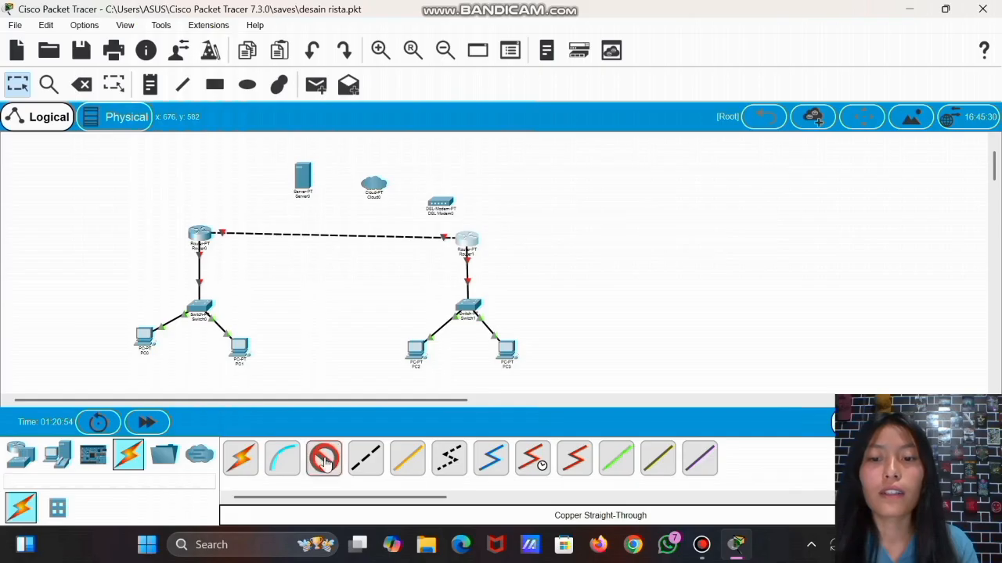
pyautogui.click(467, 239)
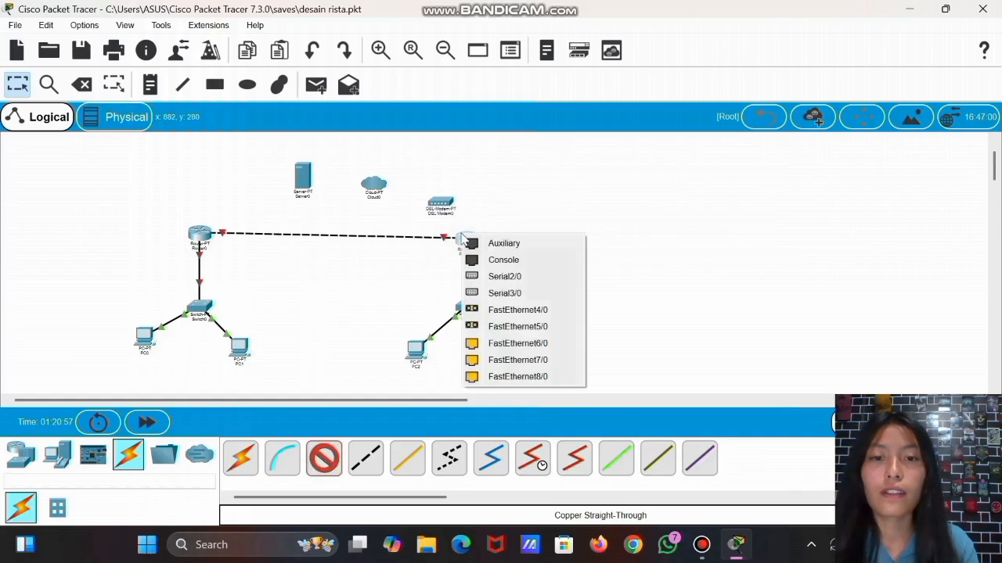
pyautogui.click(500, 348)
pyautogui.click(442, 205)
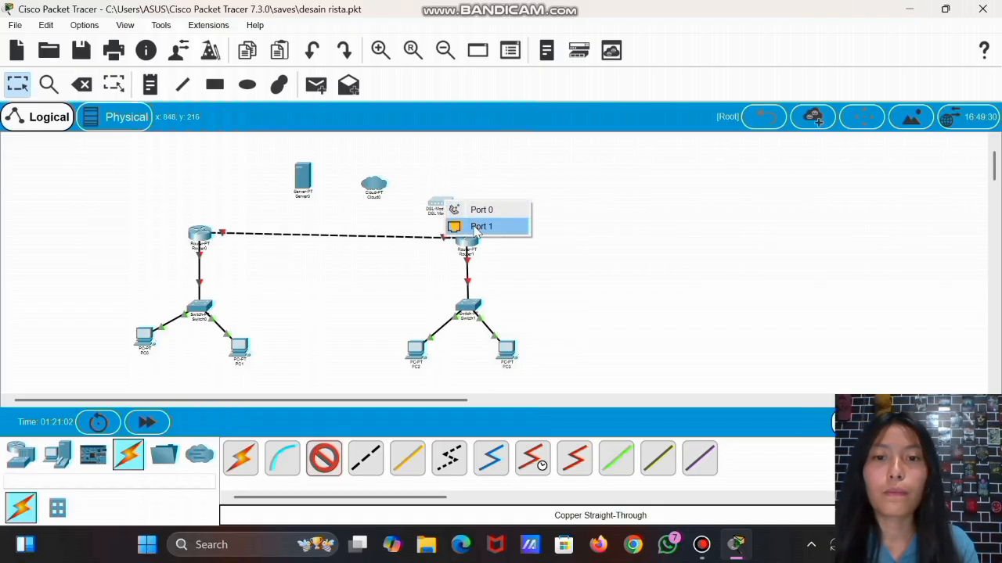
pyautogui.click(479, 227)
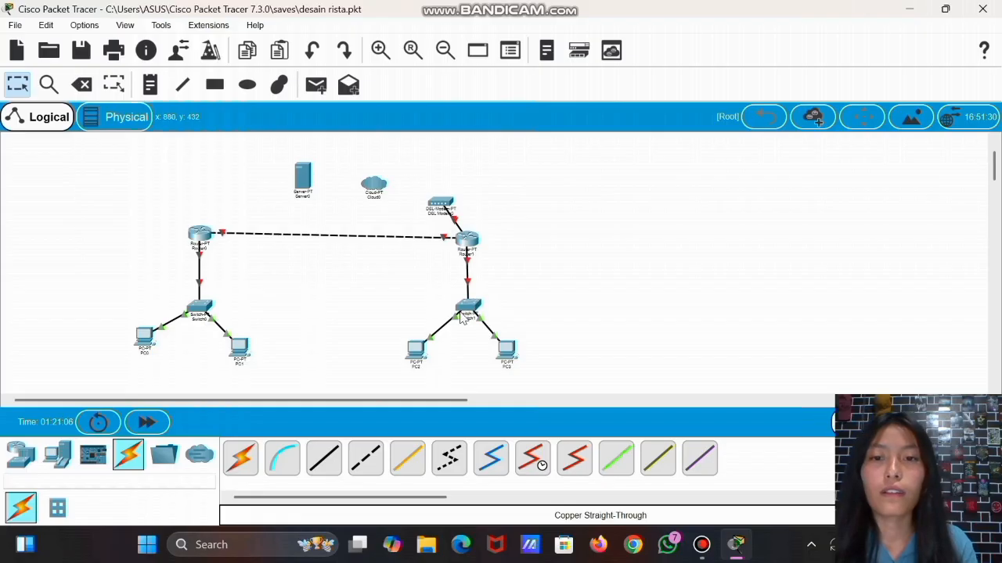
# Connect DSL Modem0's Port 0 to Cloud0's Modem4 port with a phone cable.
pyautogui.click(449, 462)
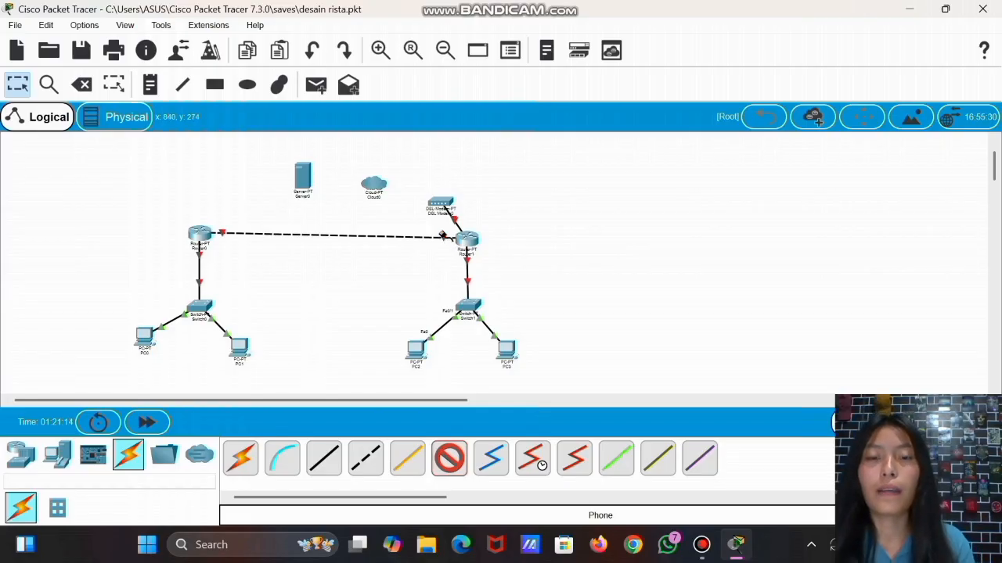
pyautogui.moveTo(444, 203)
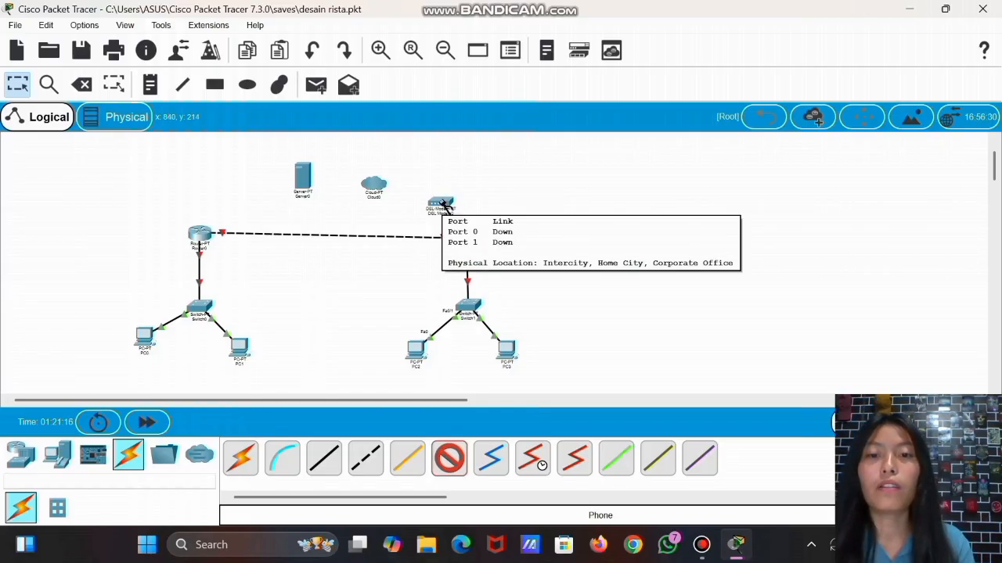
pyautogui.click(443, 203)
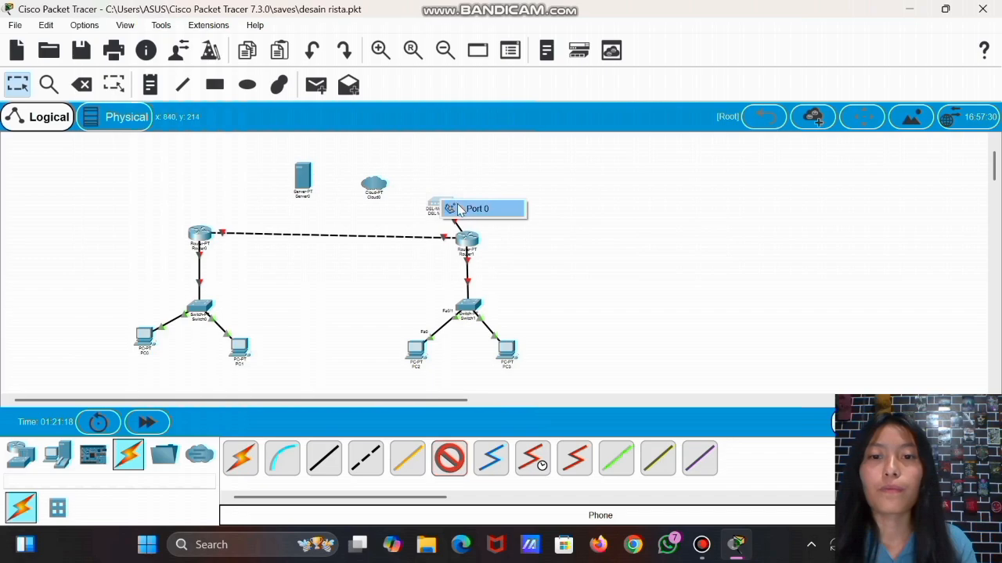
pyautogui.click(463, 209)
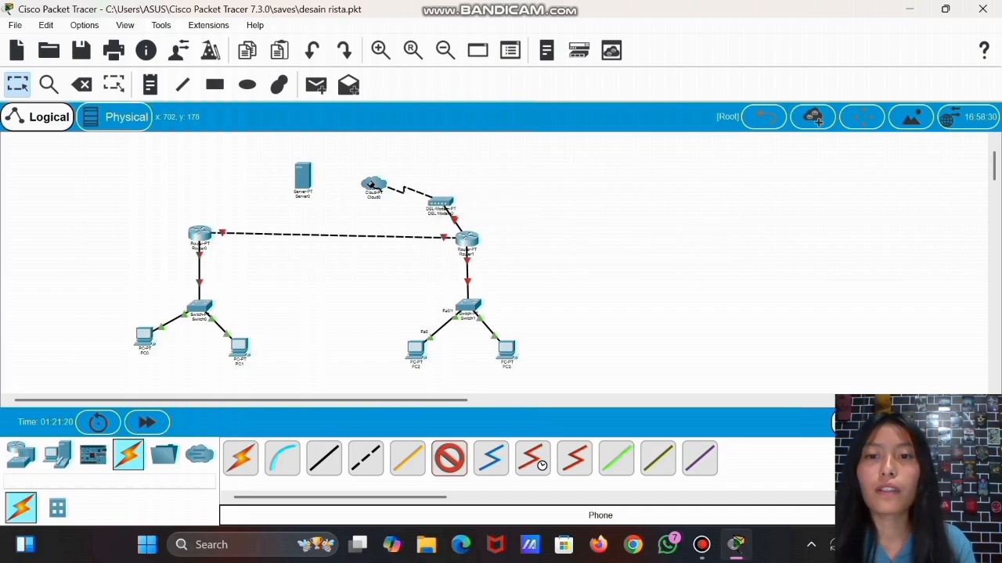
pyautogui.click(368, 181)
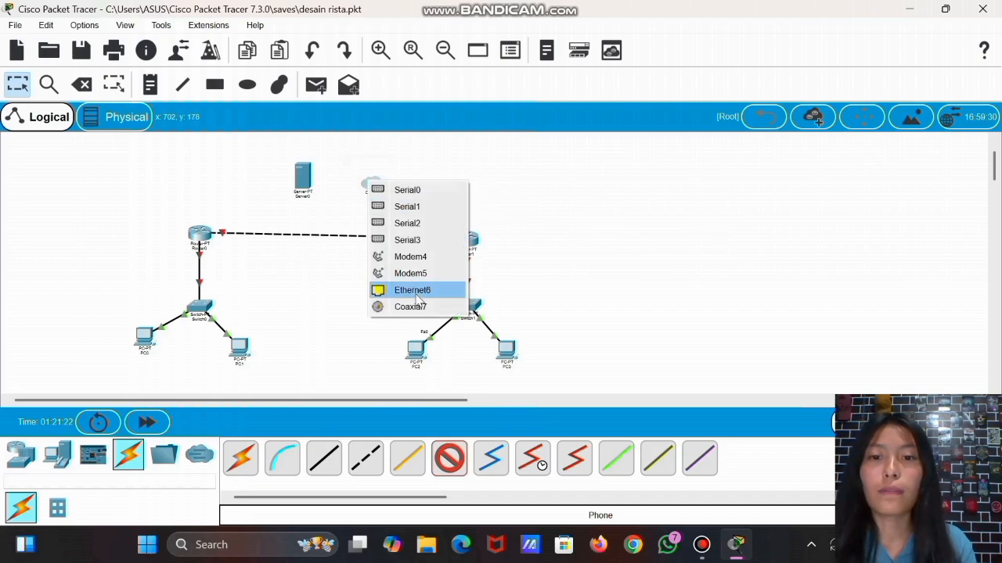
pyautogui.click(410, 259)
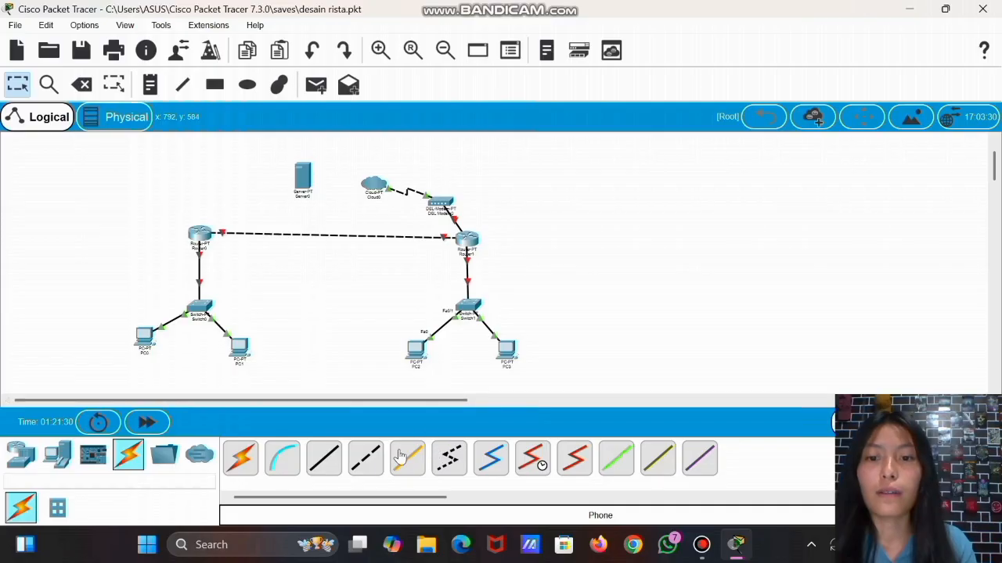
# Connect Cloud0's Ethernet6 to Server0's FastEthernet0 with a copper straight-through cable.
pyautogui.click(326, 460)
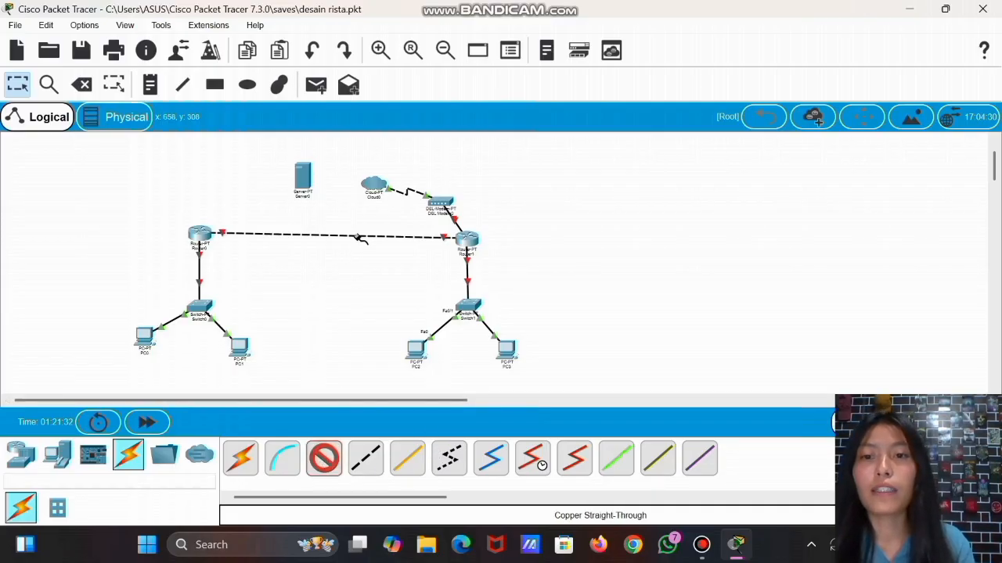
pyautogui.click(371, 183)
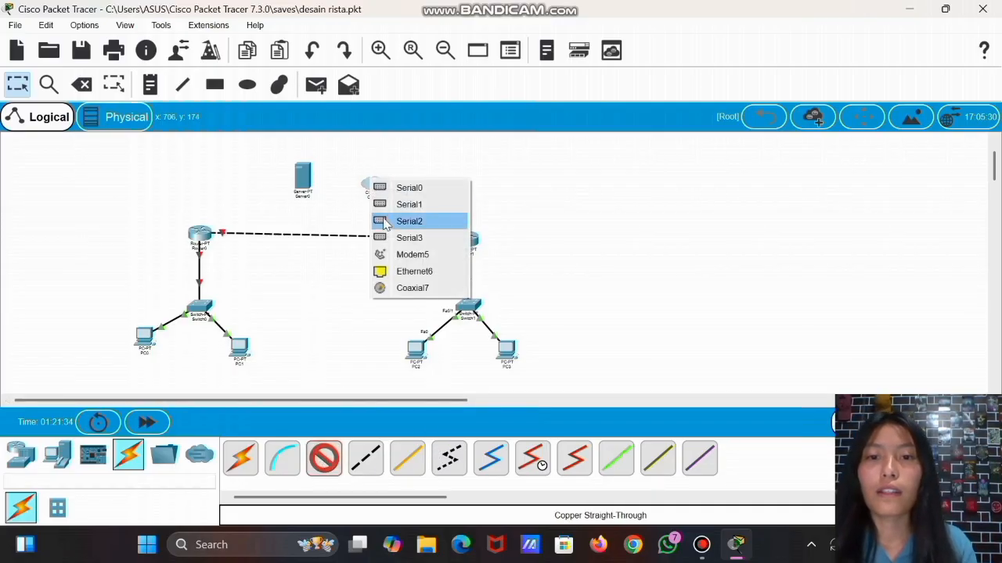
pyautogui.click(403, 272)
pyautogui.click(303, 173)
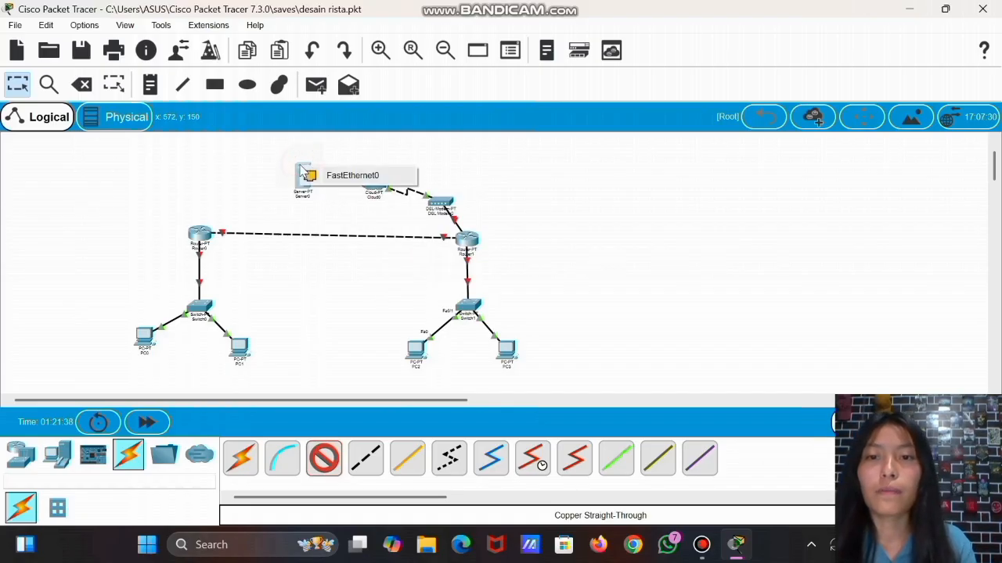
pyautogui.click(332, 175)
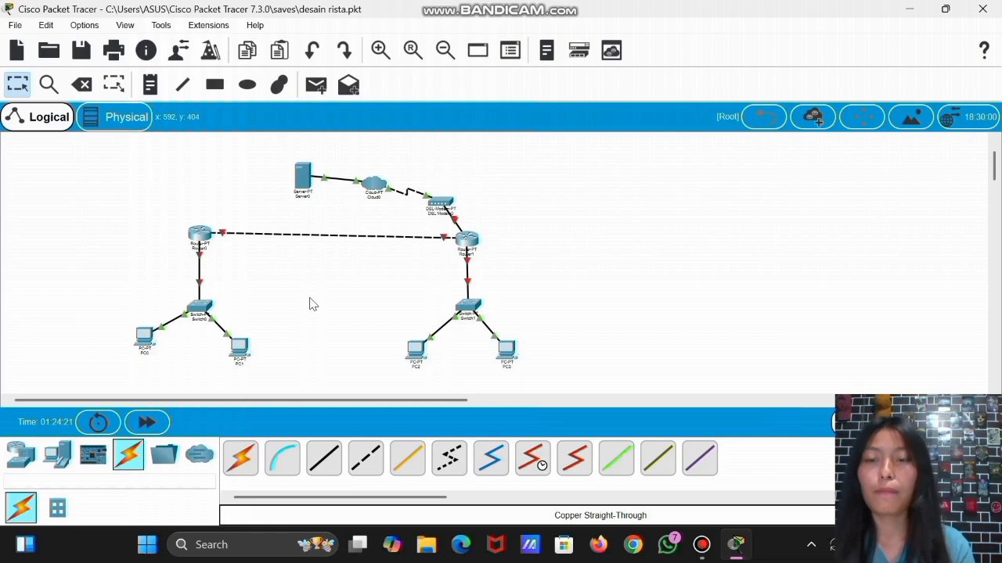
# Open the command line of the router above Switch0 and answer no to the initial configuration dialog.
pyautogui.click(201, 241)
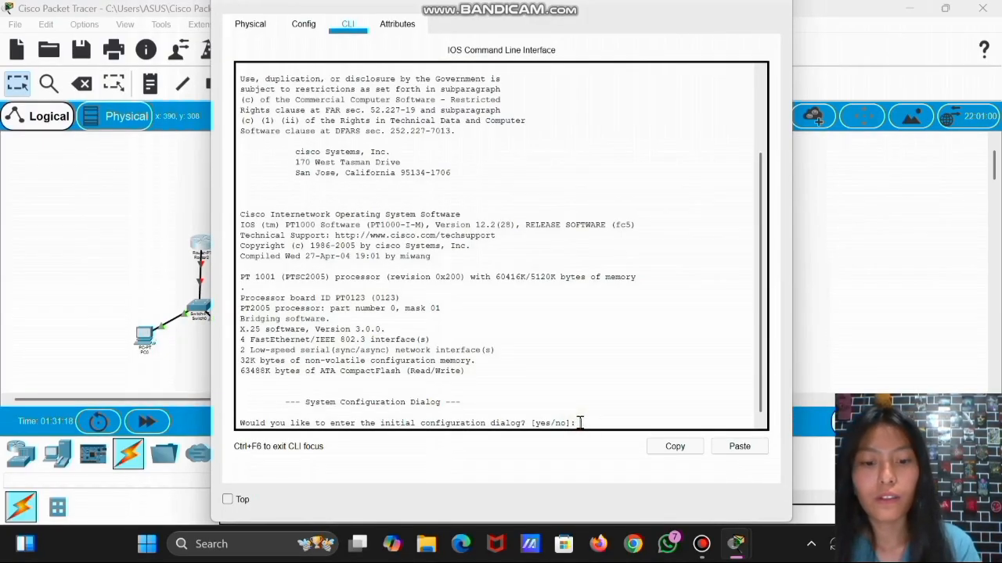
pyautogui.write('no')
pyautogui.press('Return')
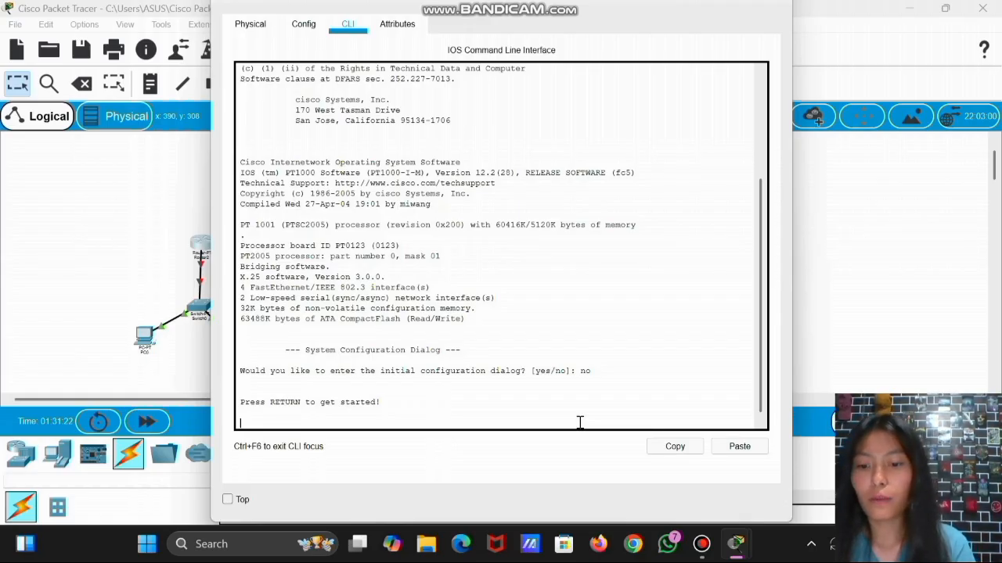
pyautogui.press('Return')
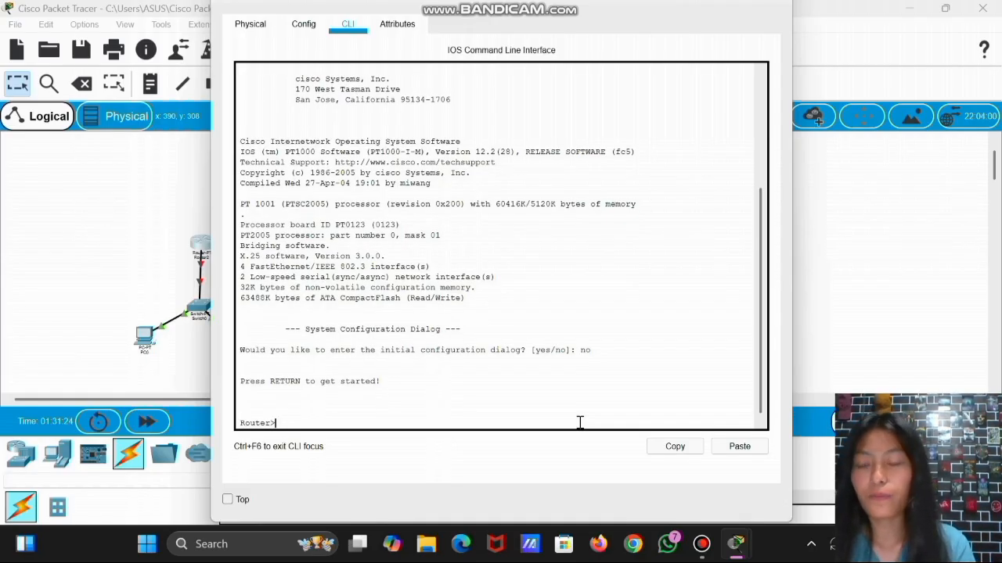
# Enter privileged mode with enable and start global configuration with config terminal on the router.
pyautogui.write('e')
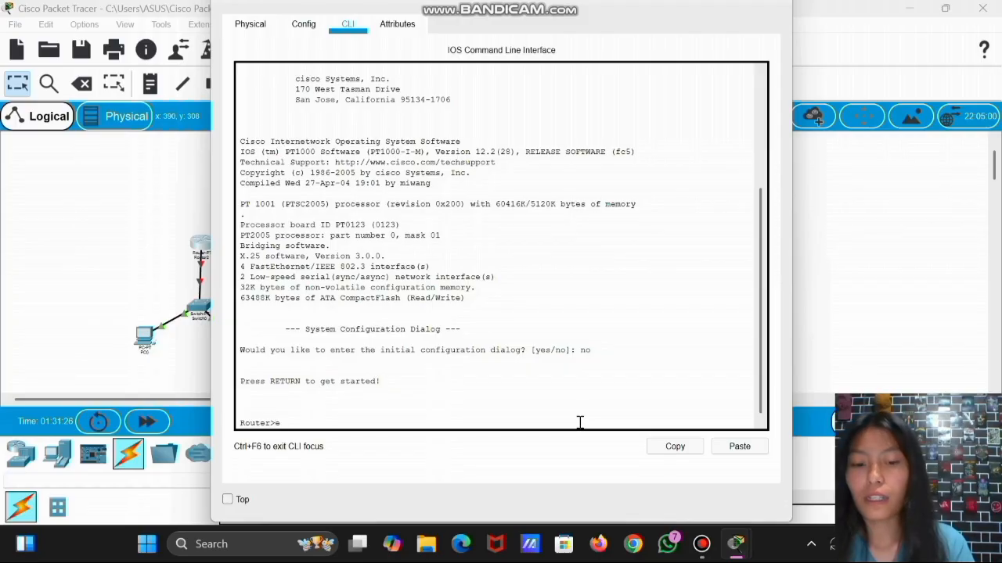
pyautogui.write('n')
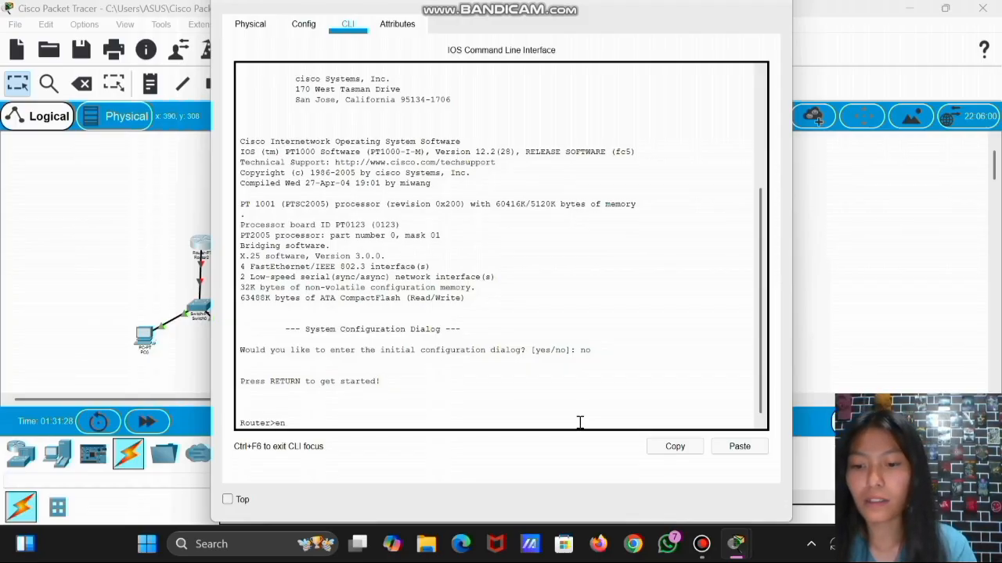
pyautogui.write('able')
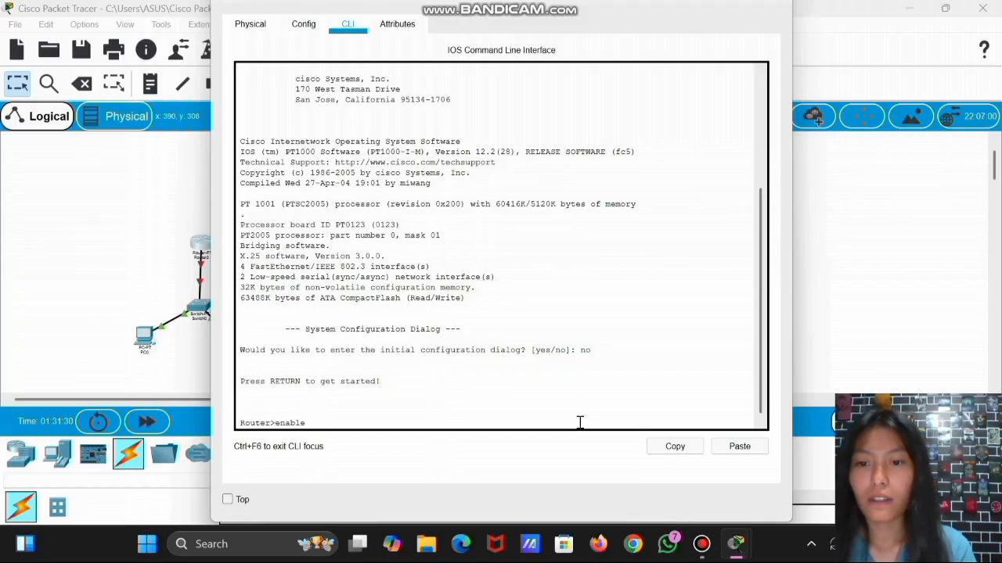
pyautogui.press('Return')
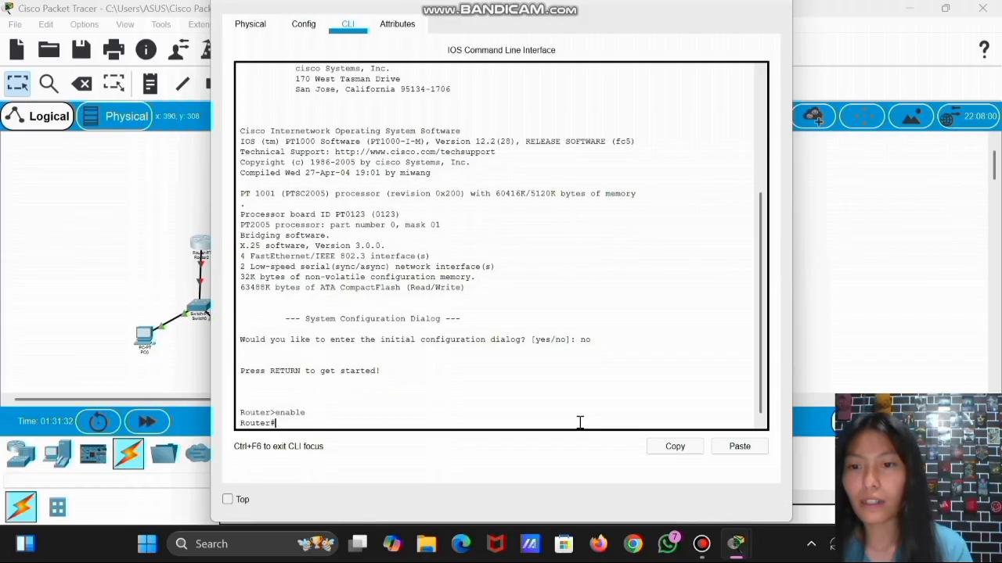
pyautogui.write('c')
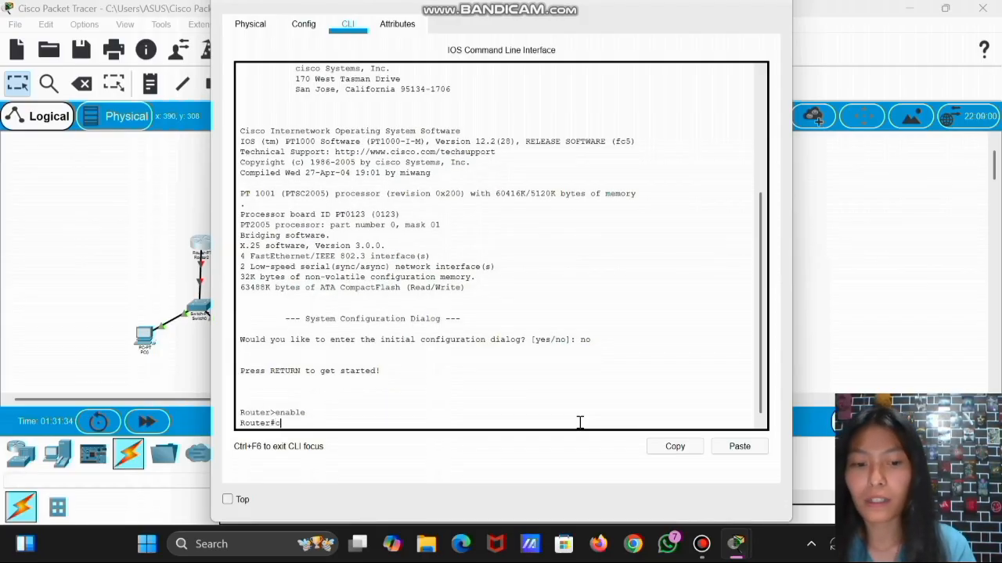
pyautogui.write('onfig ter')
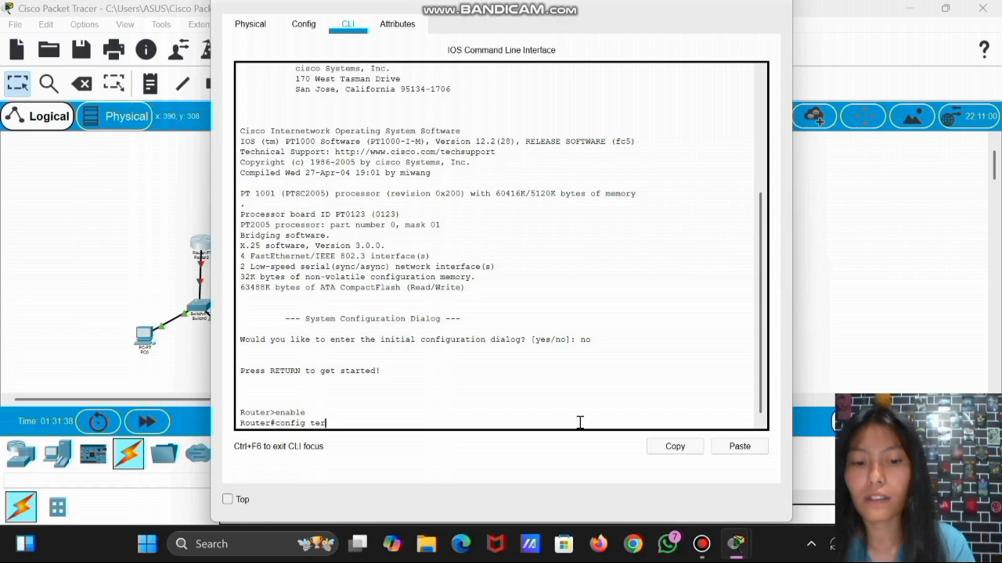
pyautogui.write('minal')
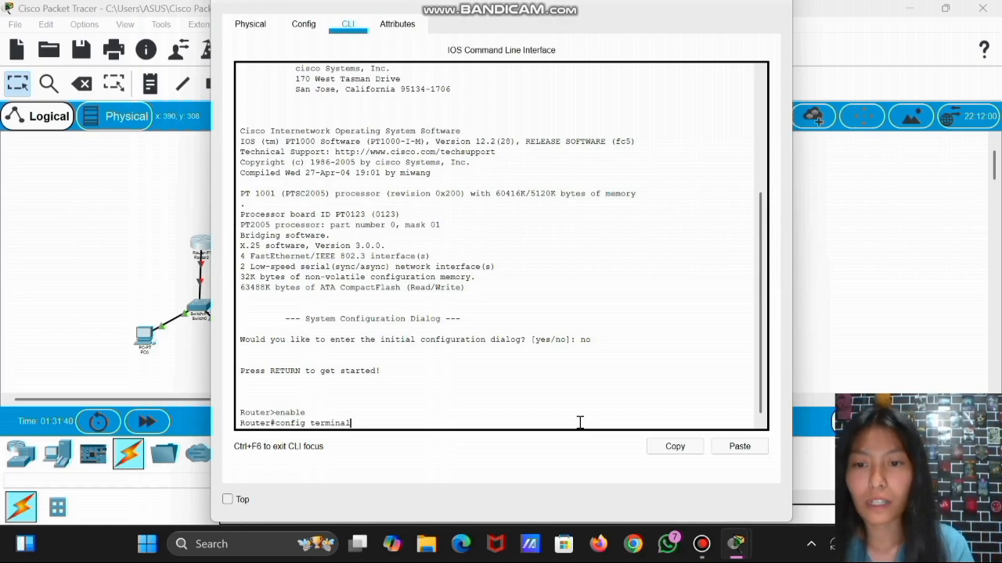
pyautogui.press('Return')
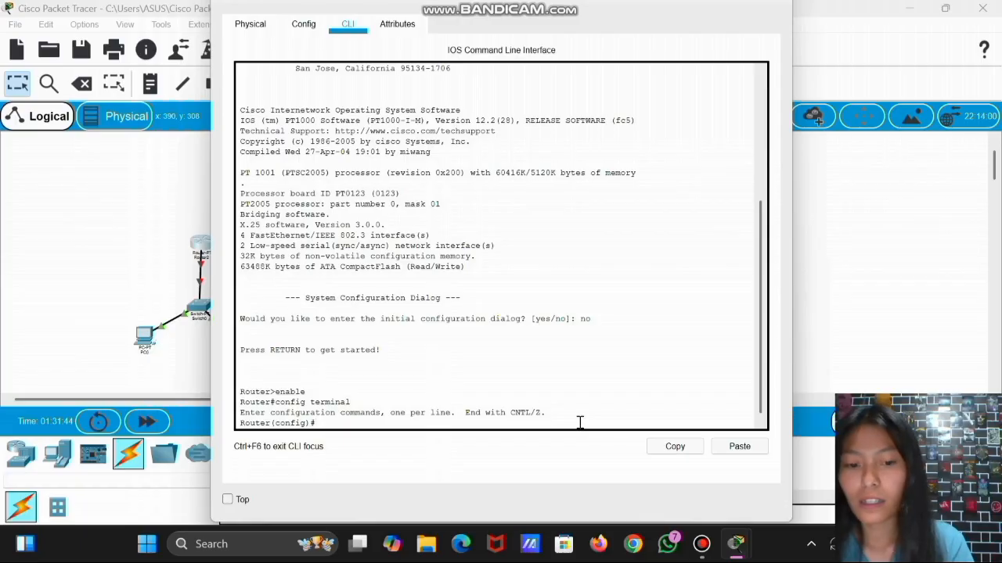
# Enter interface configuration for the router's FastEthernet0/0 with int fa 0/0.
pyautogui.write('int')
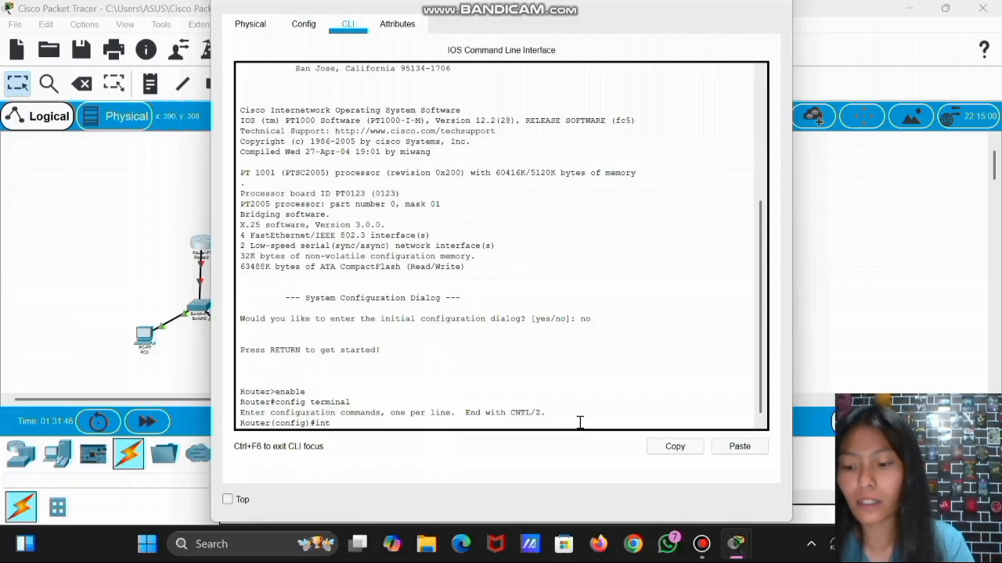
pyautogui.write(' fa')
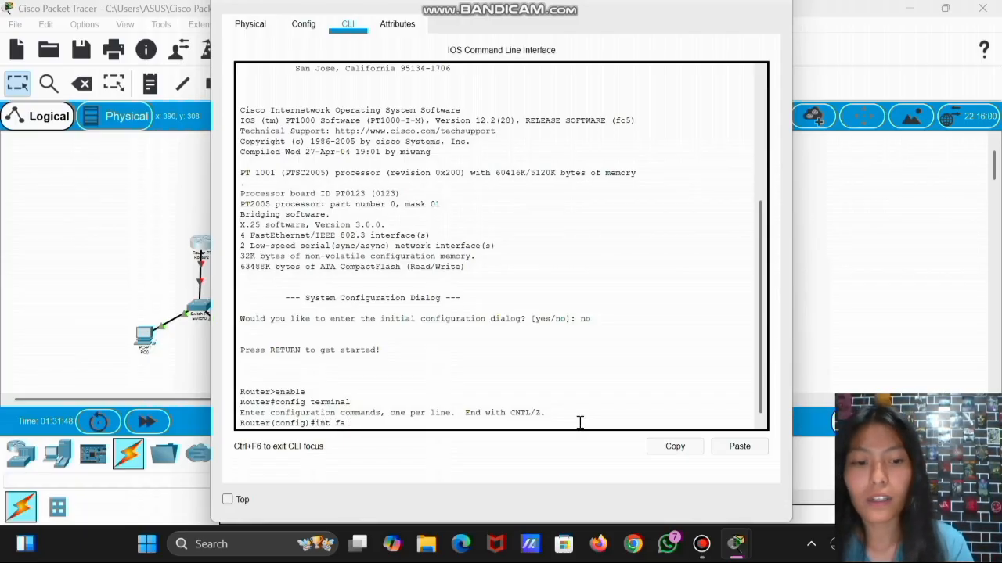
pyautogui.write(' 0/0')
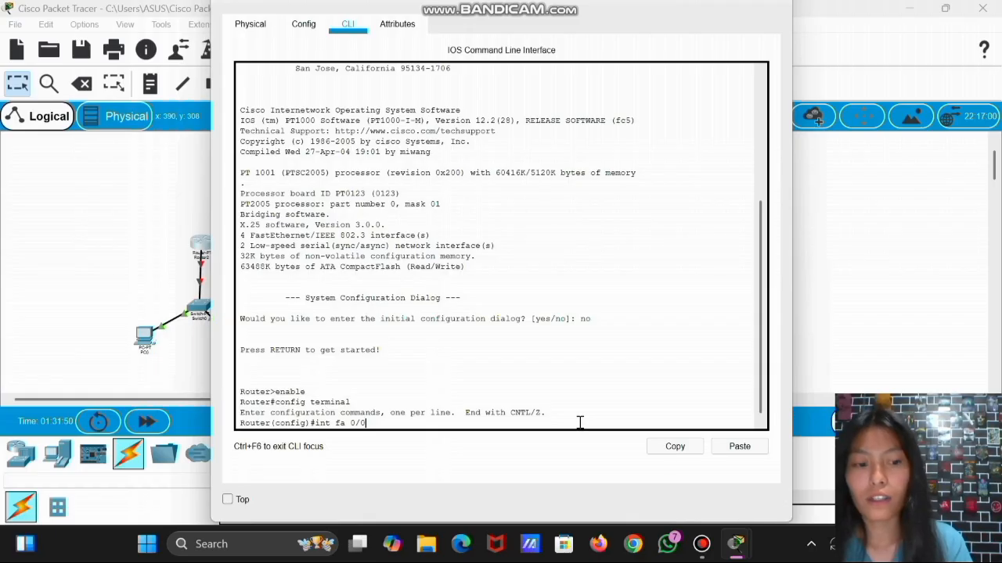
pyautogui.press('Return')
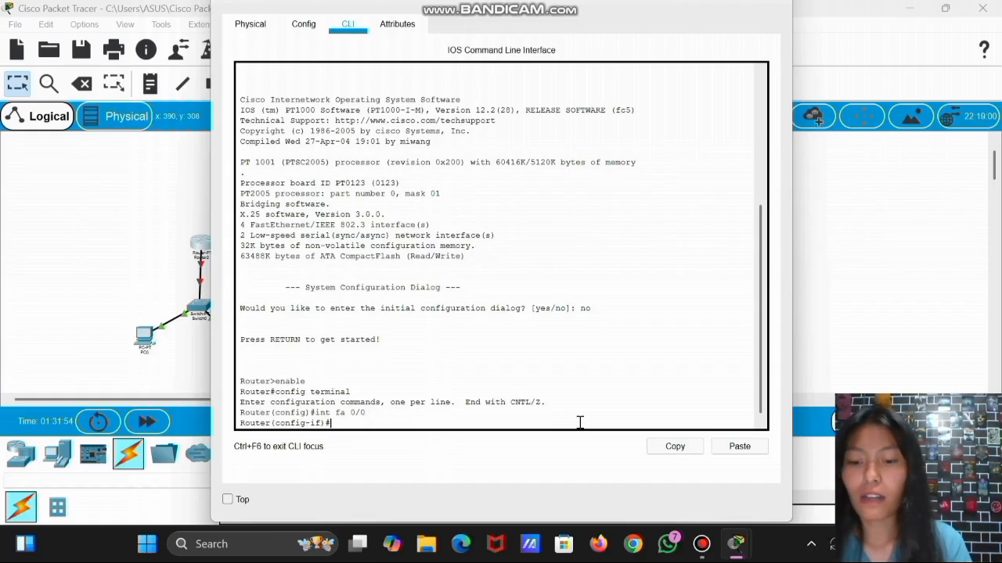
# Create a DHCP pool named ruangan1 on the router with ip dhcp pool ruangan1.
pyautogui.write('ip')
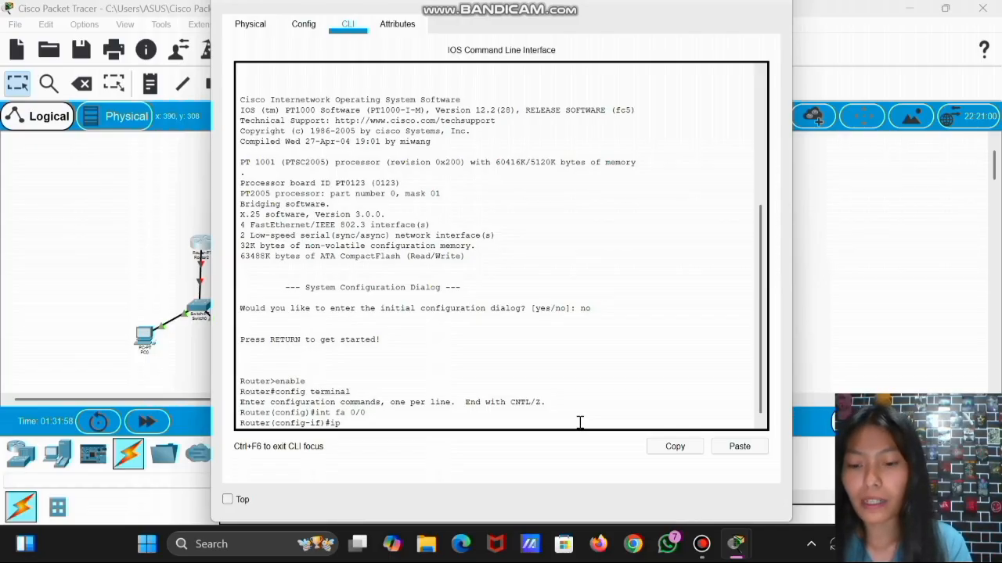
pyautogui.write(' dhc')
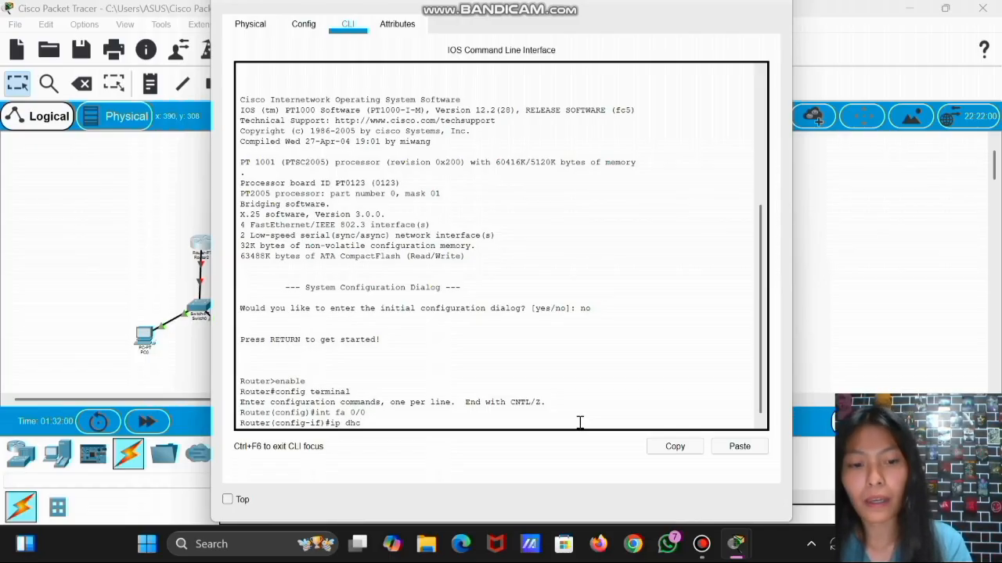
pyautogui.write('p po')
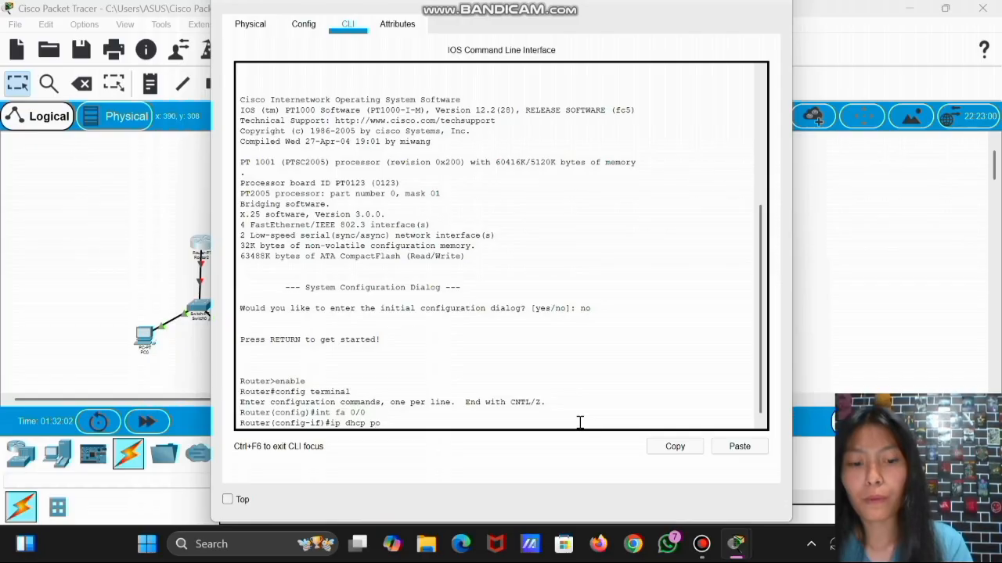
pyautogui.write('ol')
pyautogui.press('BackSpace')
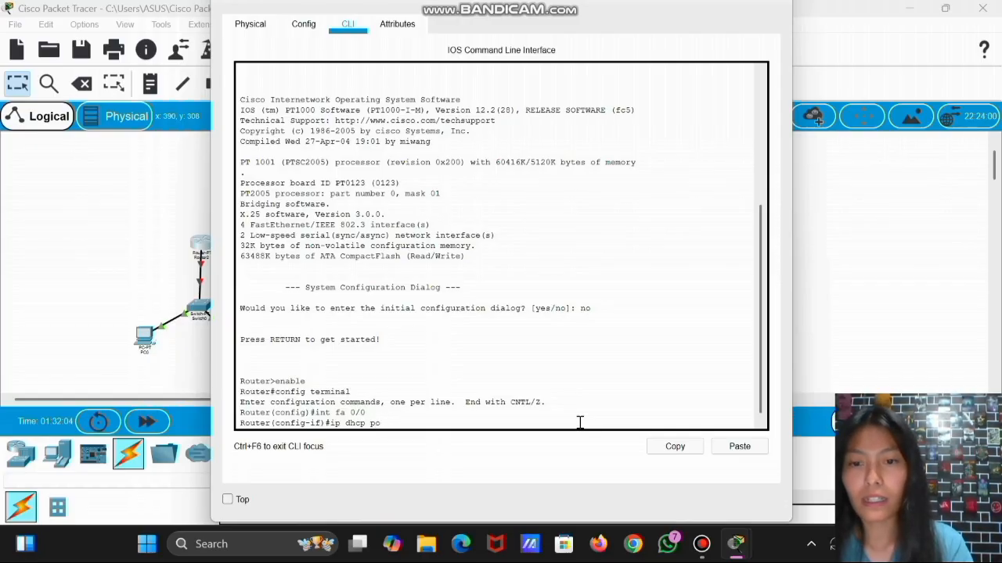
pyautogui.write('ol')
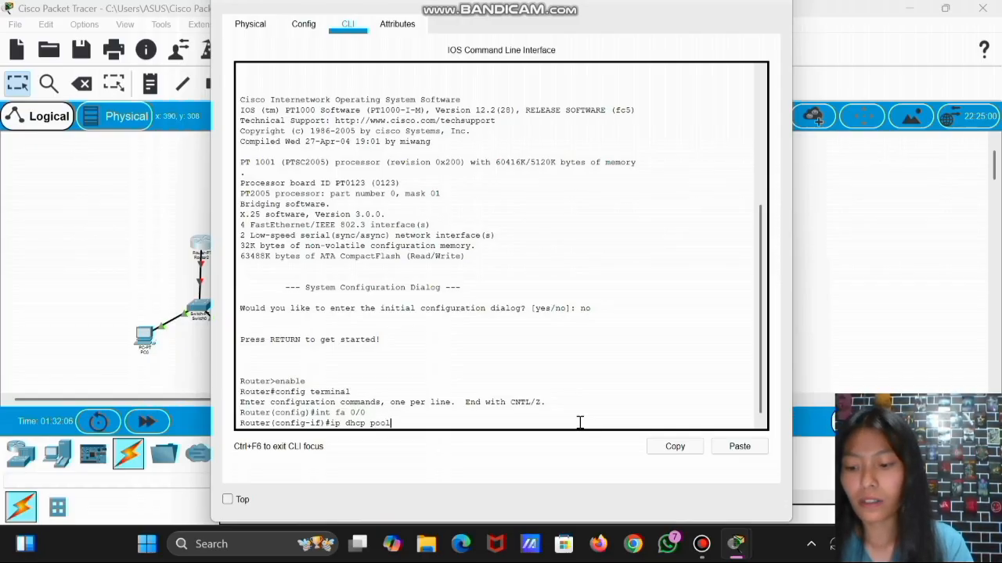
pyautogui.write(' ruangan1')
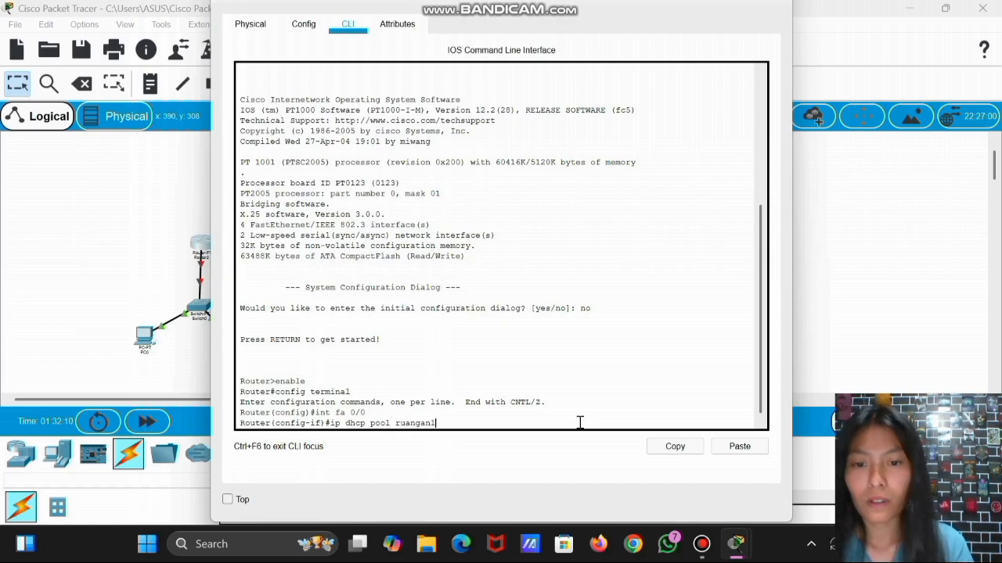
pyautogui.press('Return')
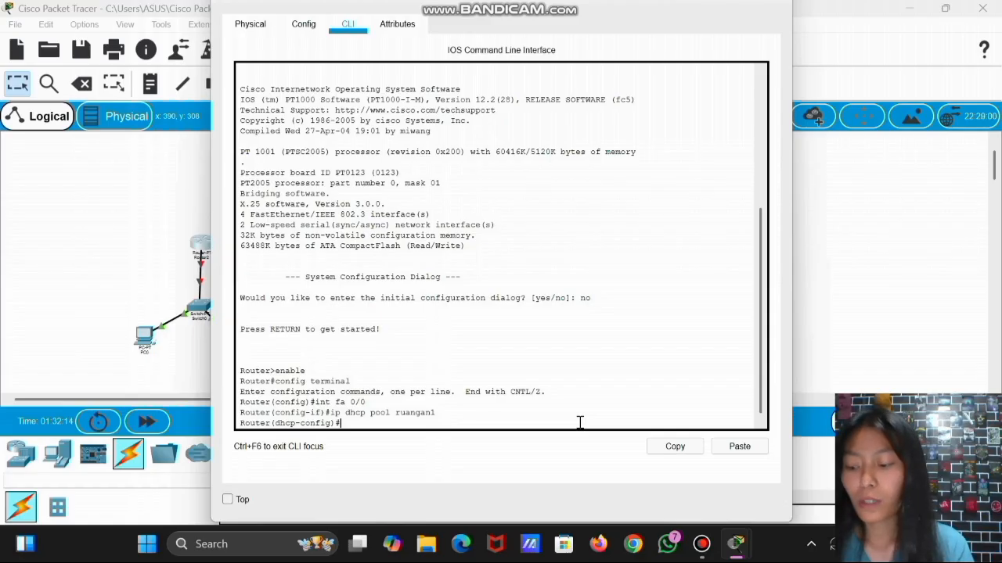
# Set the ruangan1 pool's network to 192.168.1.0 with mask 255.255.255.0 using the net command.
pyautogui.write('n')
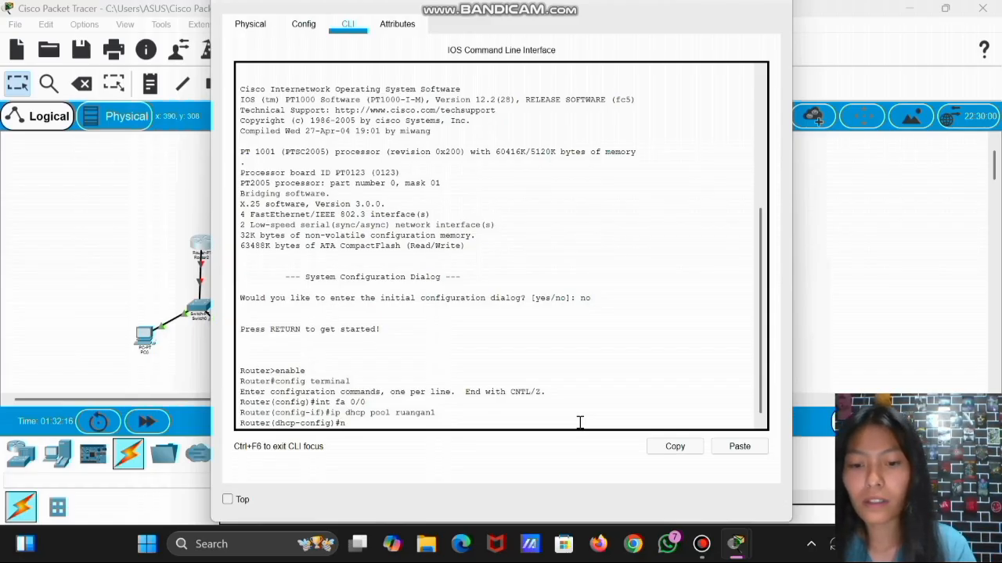
pyautogui.write('et')
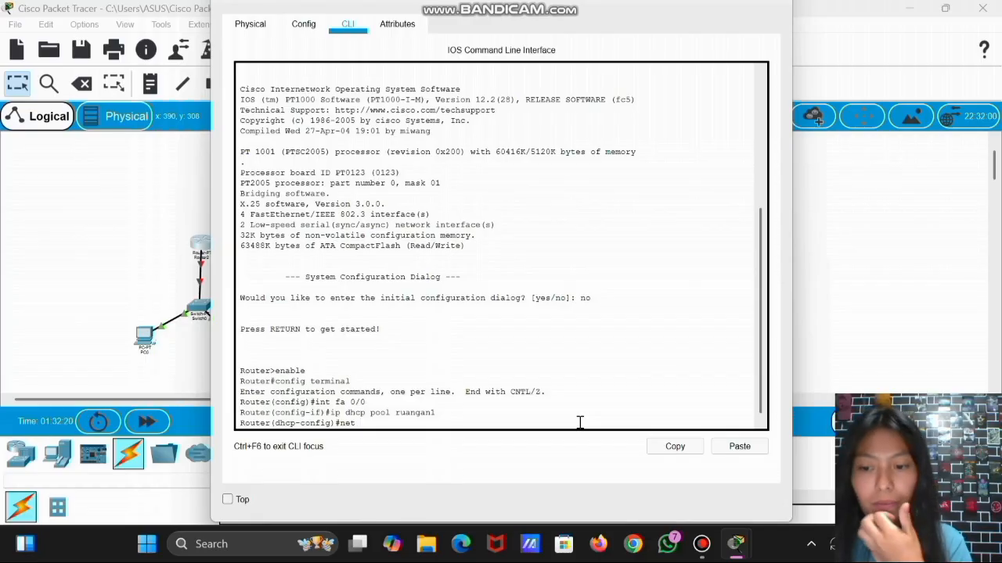
pyautogui.write(' 1')
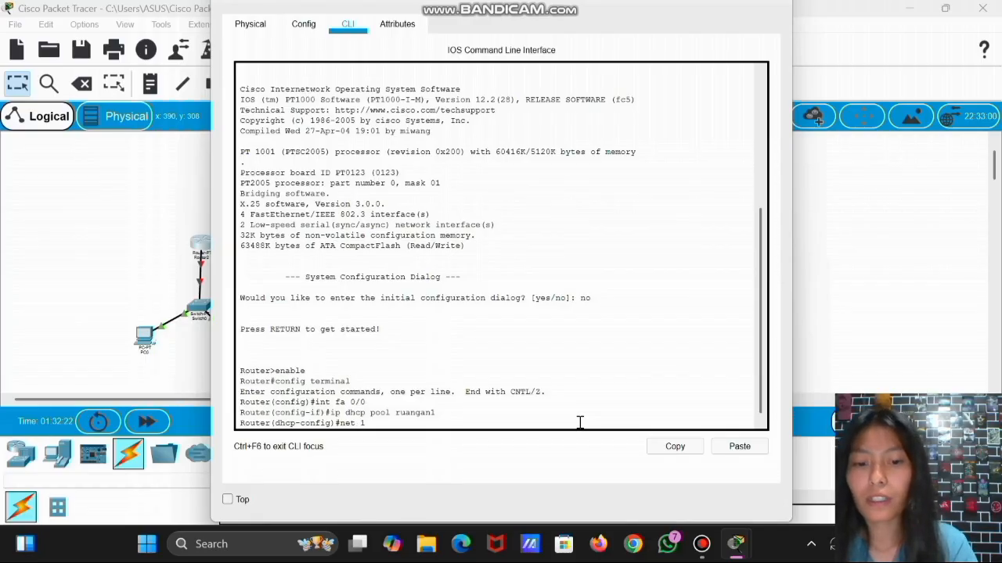
pyautogui.write('92.1')
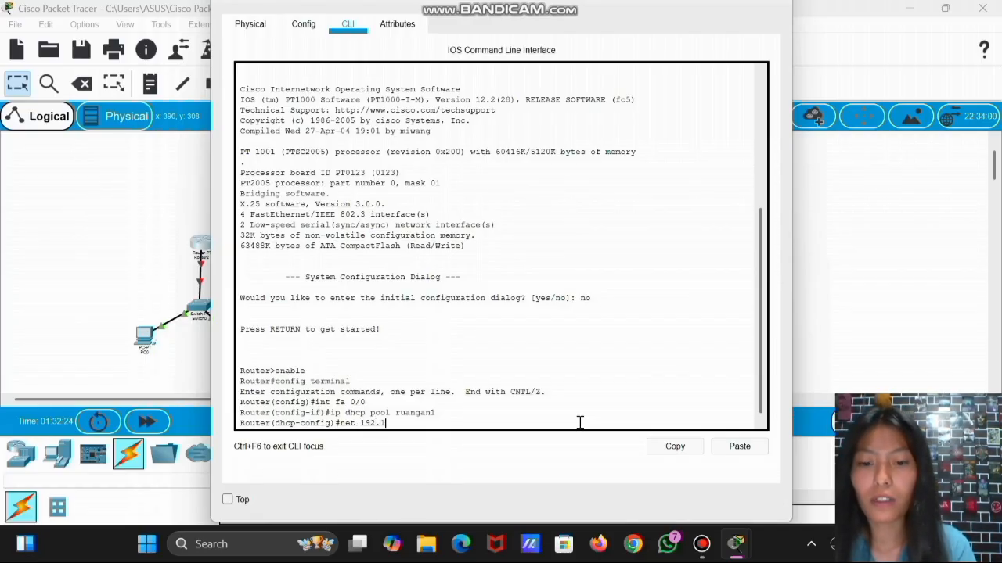
pyautogui.write('68')
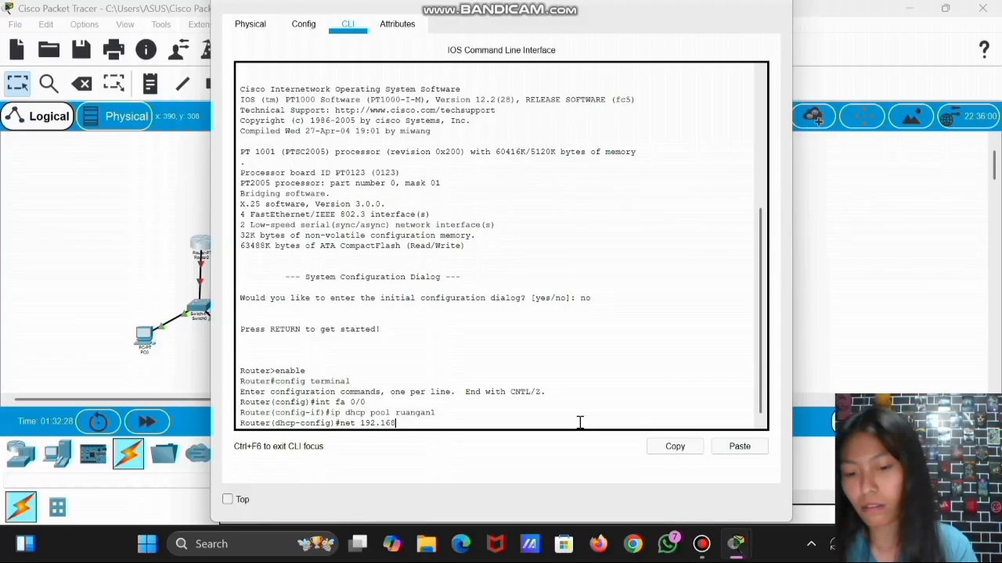
pyautogui.write('.1')
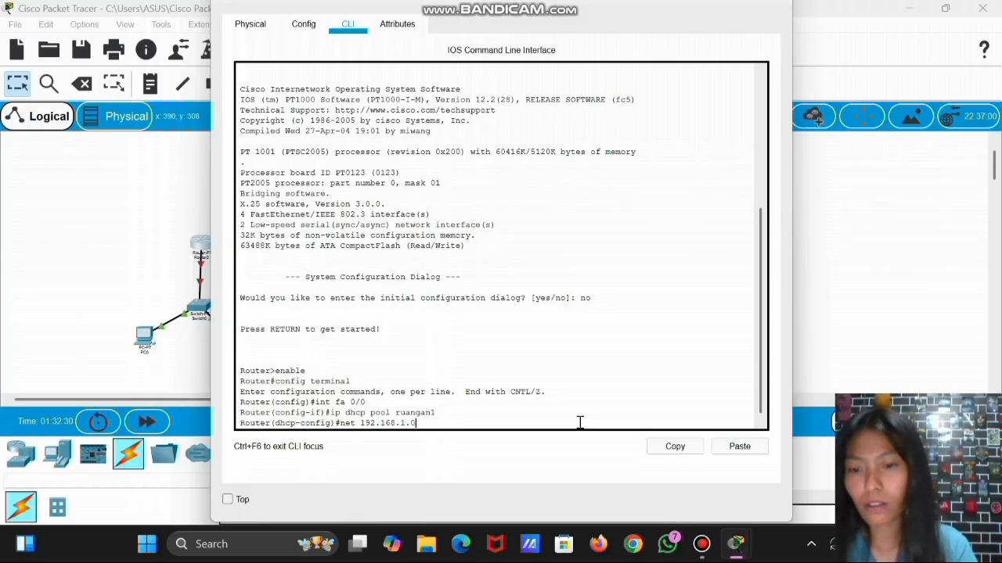
pyautogui.write('.0')
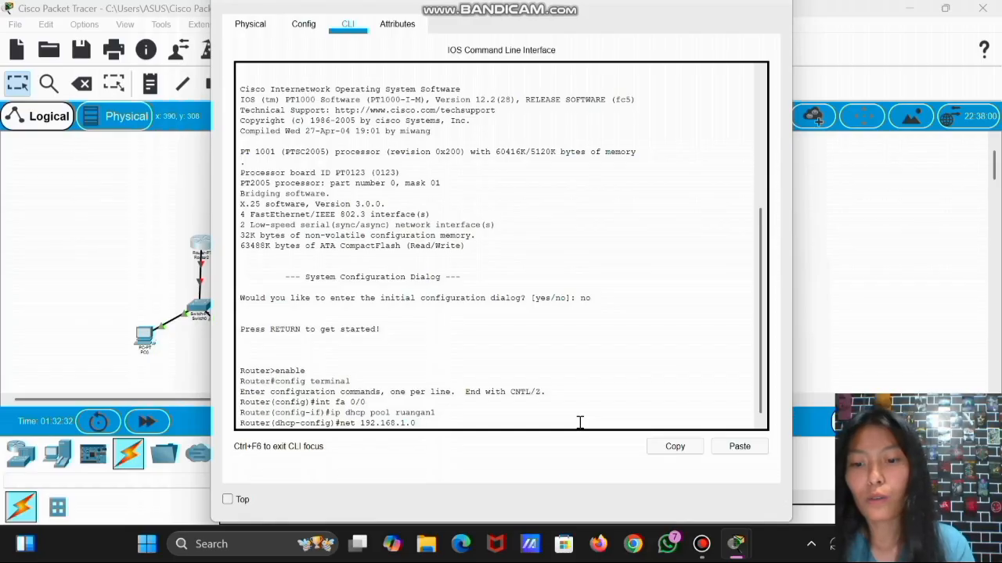
pyautogui.write(' 255')
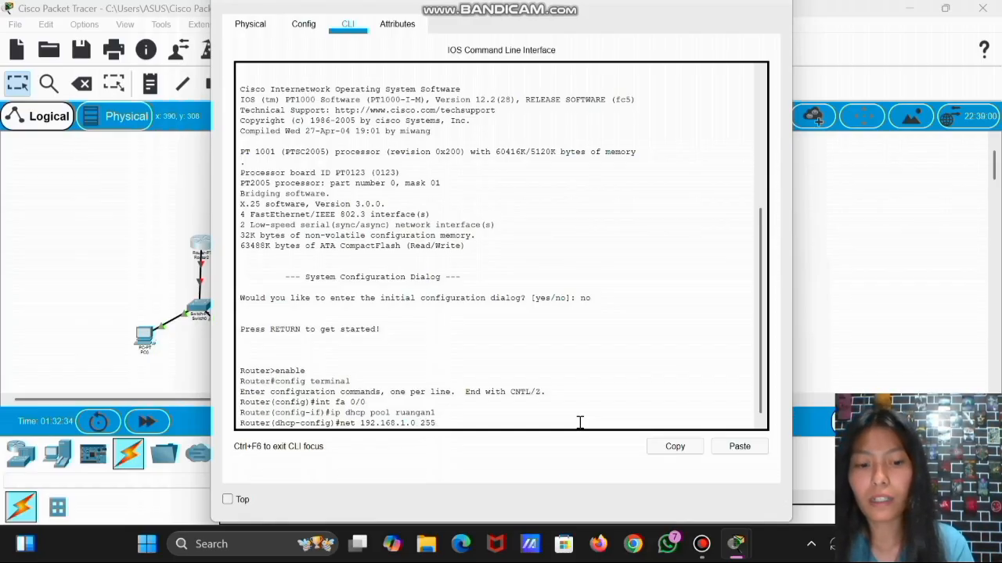
pyautogui.write('.225')
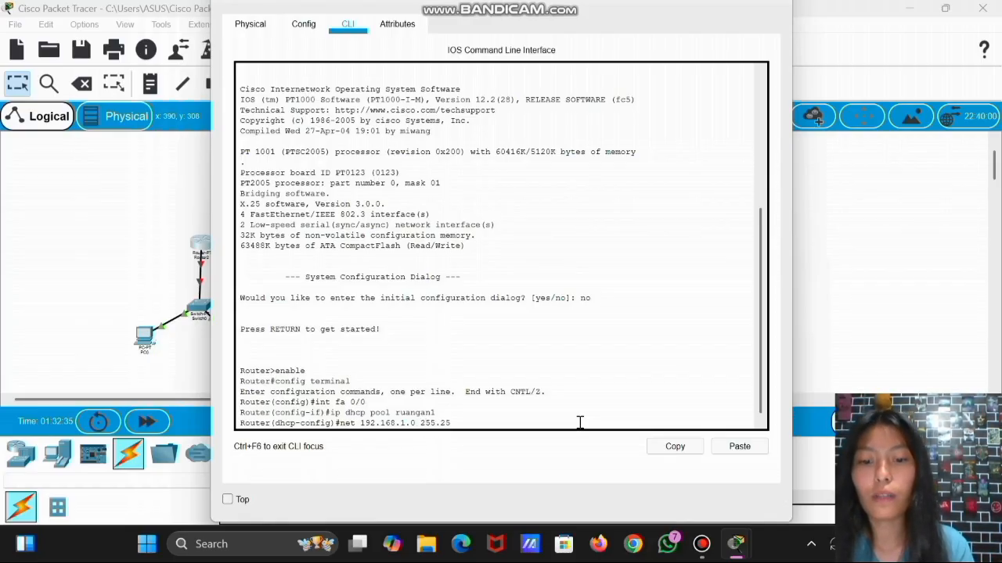
pyautogui.write('5.255')
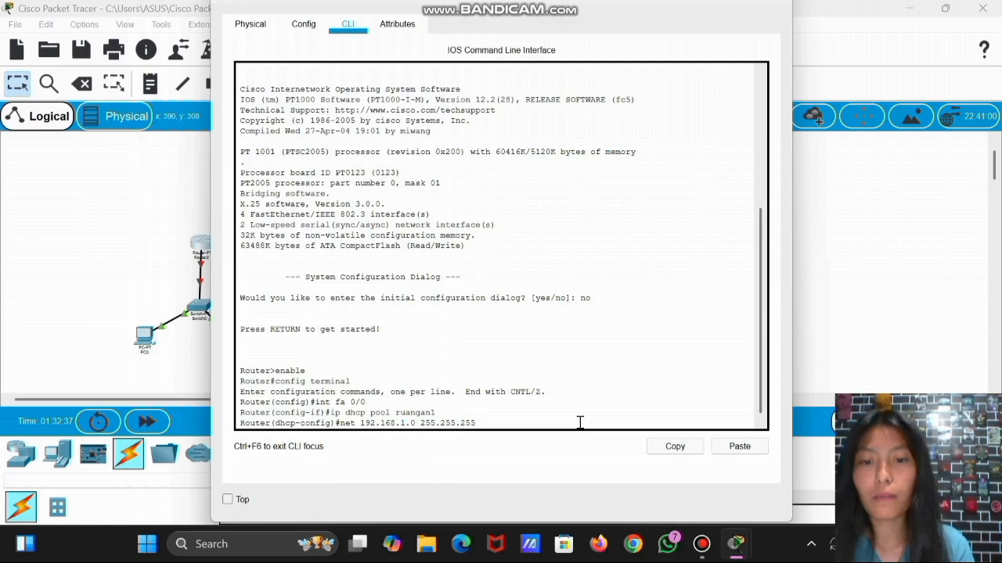
pyautogui.write('.0')
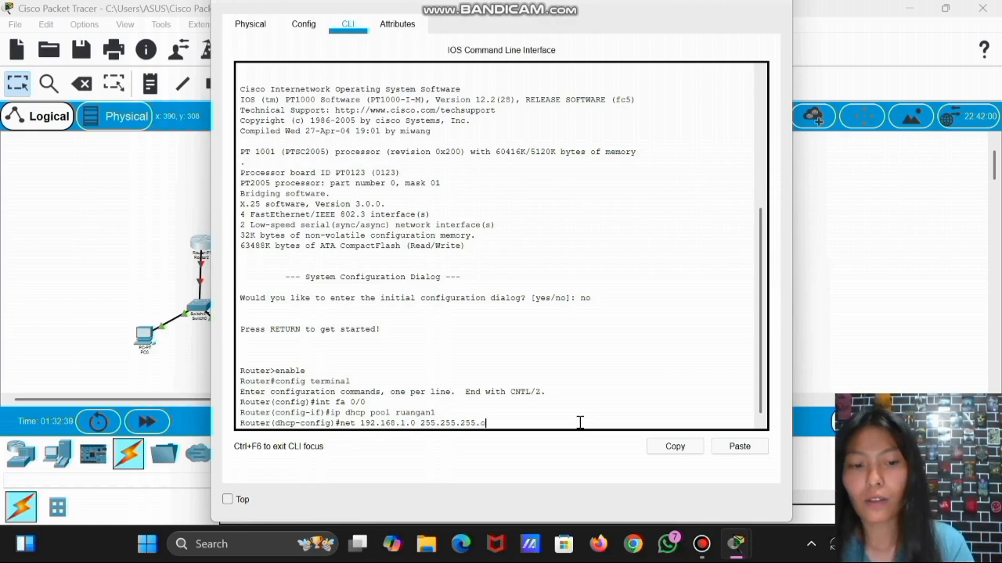
pyautogui.write('0')
pyautogui.press('Return')
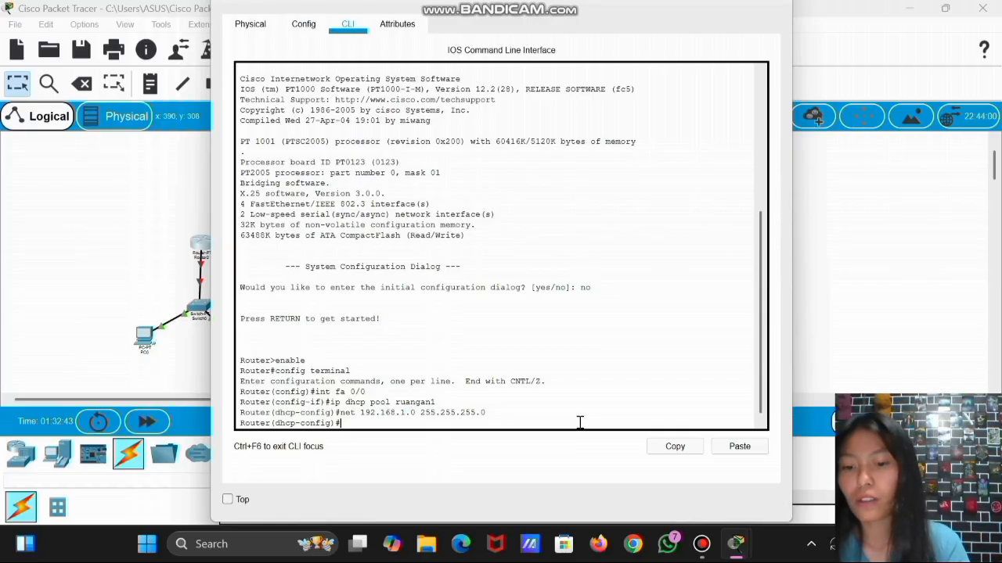
# Set the DHCP pool's default gateway with default-router 192.168.1.1.
pyautogui.write('d')
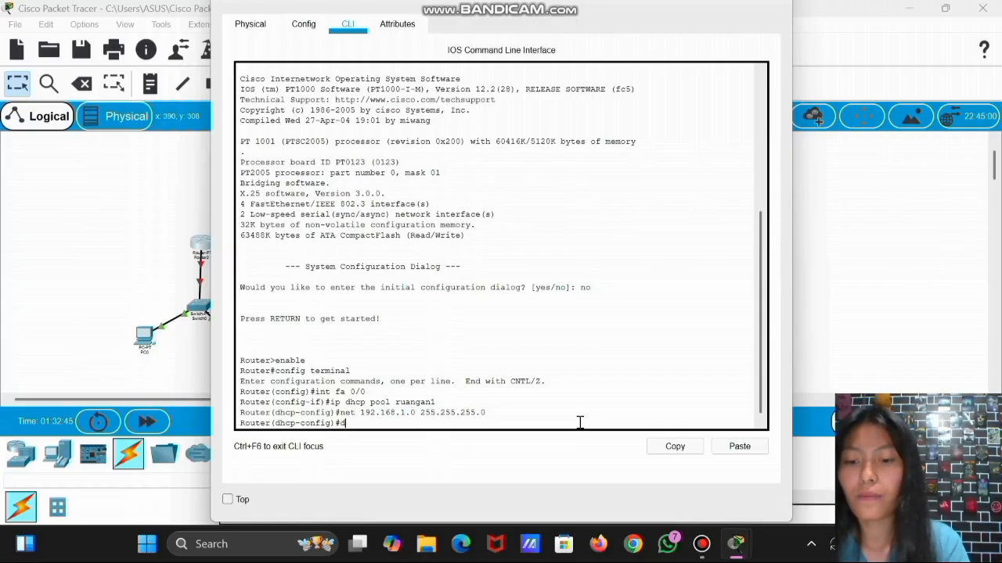
pyautogui.write('efaul')
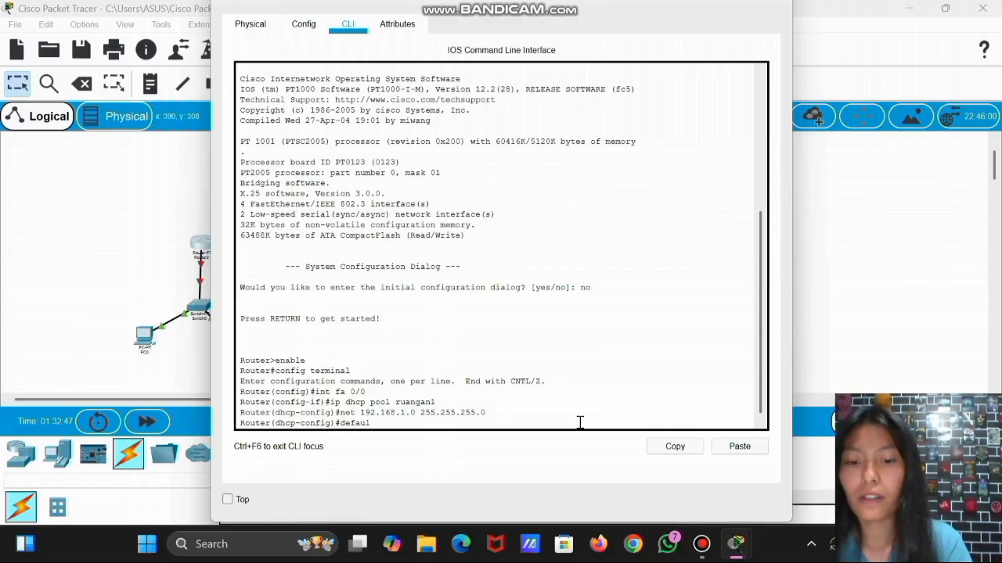
pyautogui.write('t')
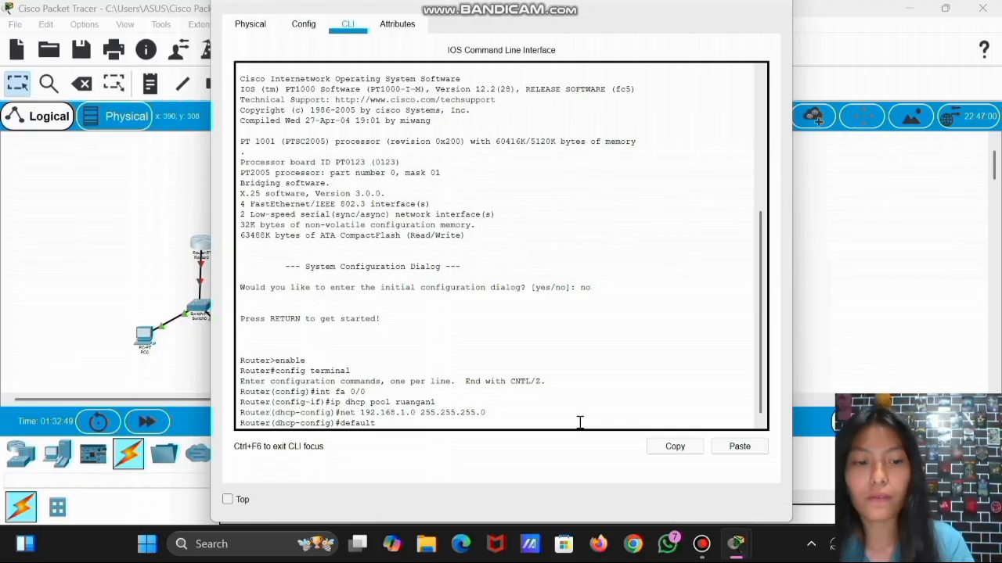
pyautogui.write('-router 1')
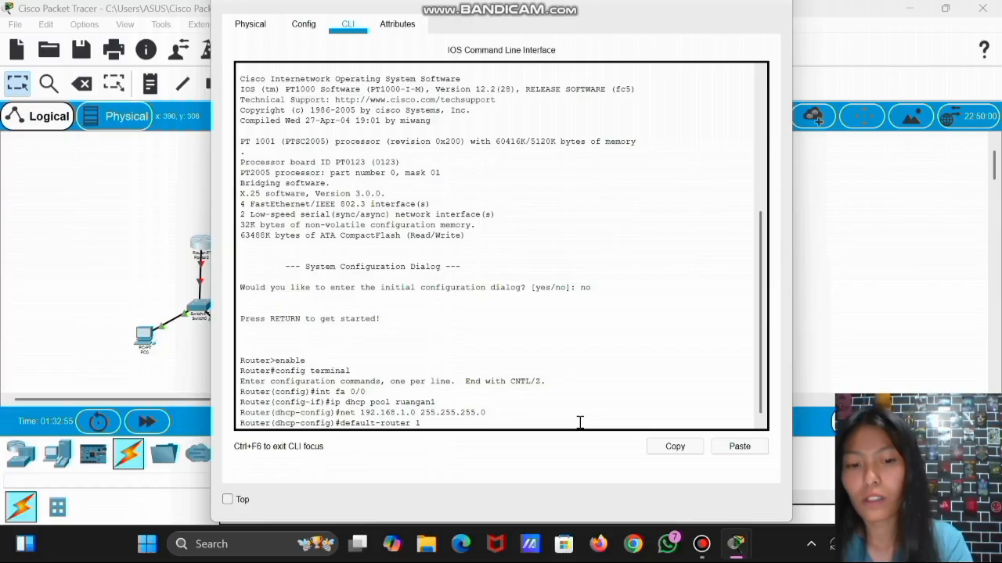
pyautogui.write('92')
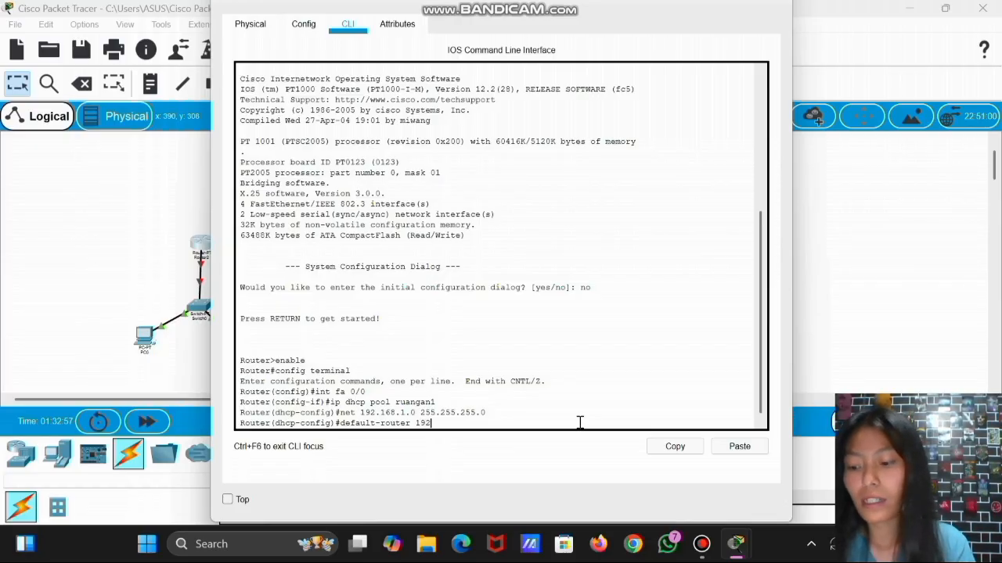
pyautogui.write('.168.11')
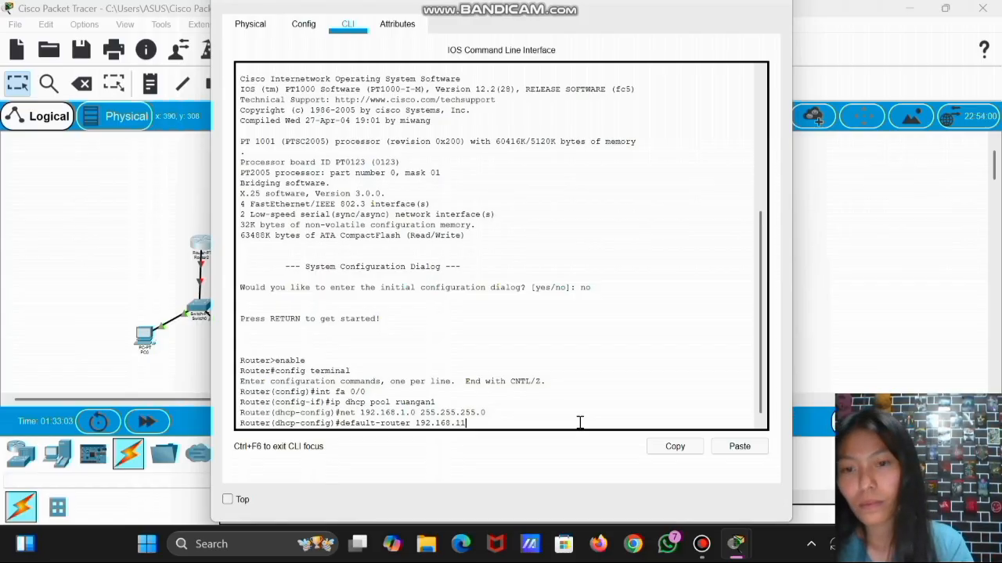
pyautogui.press('BackSpace')
pyautogui.write('.')
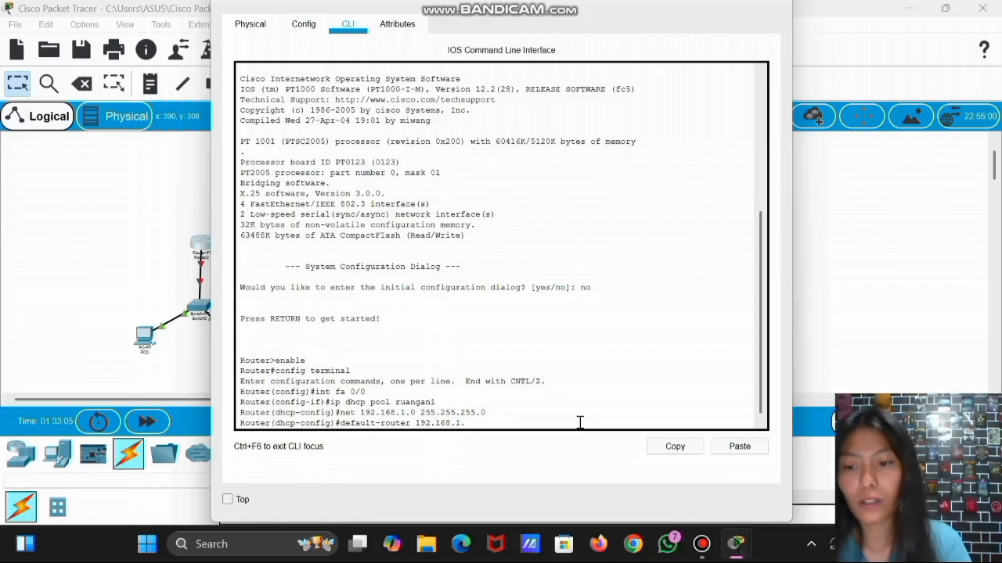
pyautogui.write('1')
pyautogui.press('Return')
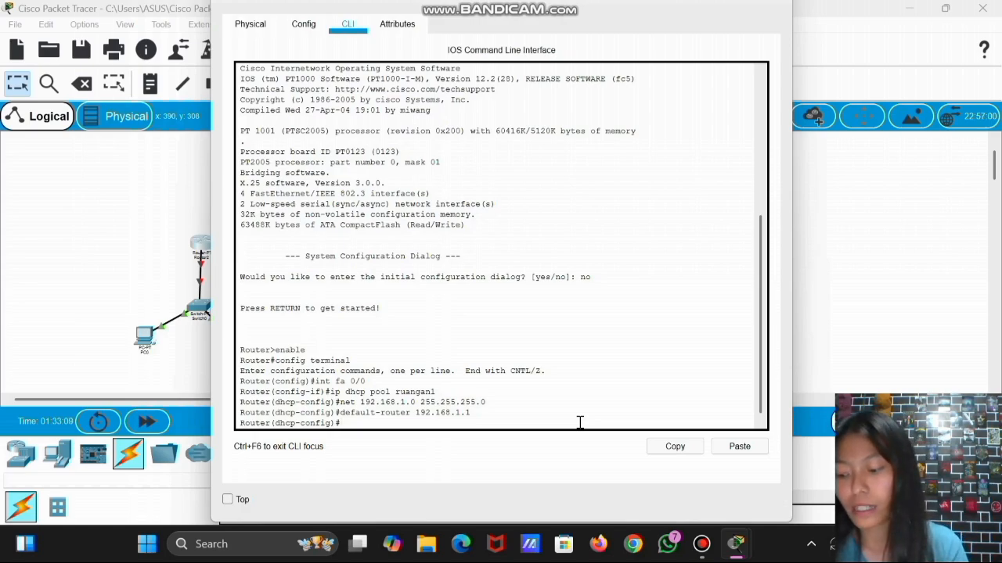
# Set the DHCP pool's DNS server with dns-server 8.8.8.8.
pyautogui.write('dns')
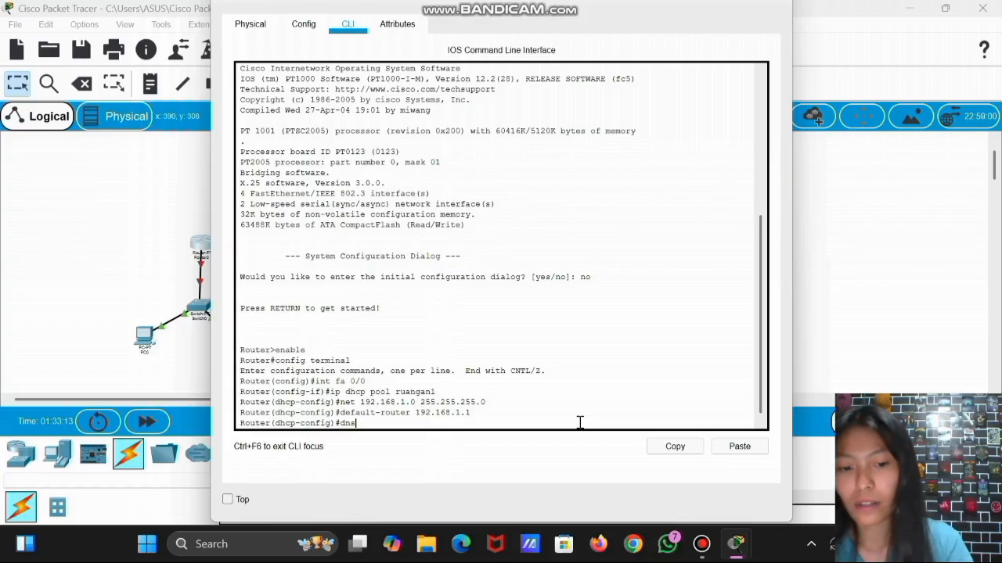
pyautogui.write('-server')
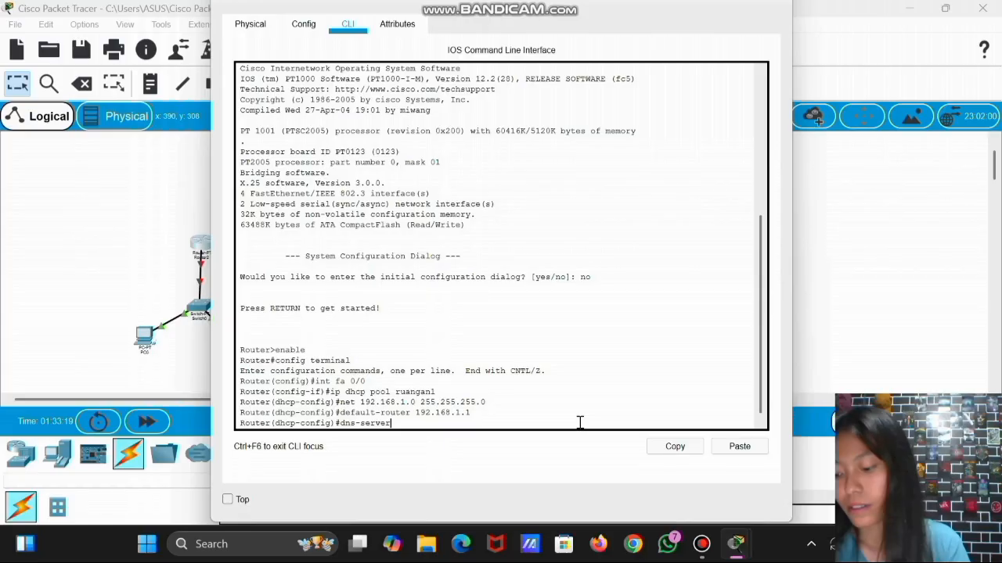
pyautogui.write(' 8.')
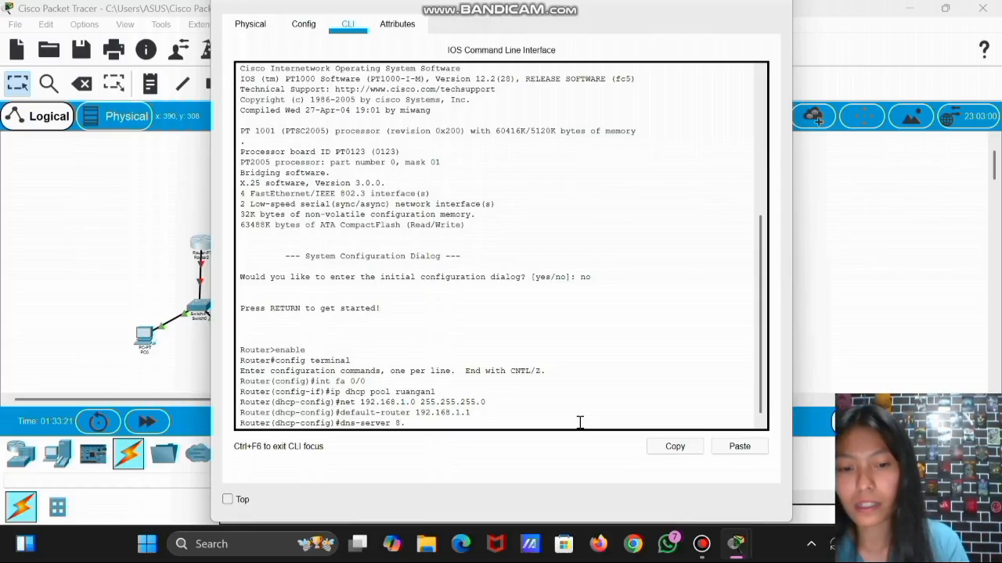
pyautogui.write('8.8')
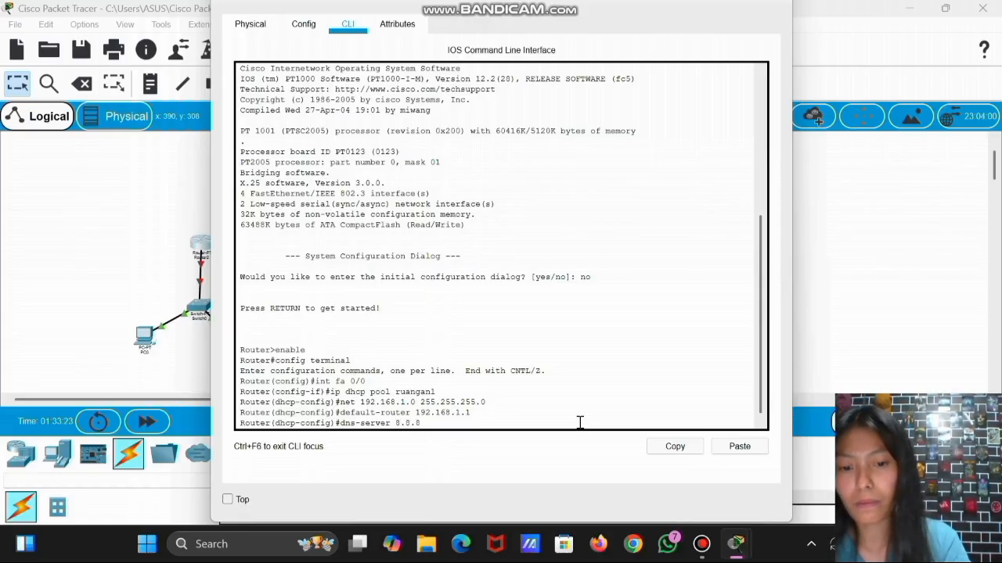
pyautogui.write('.8')
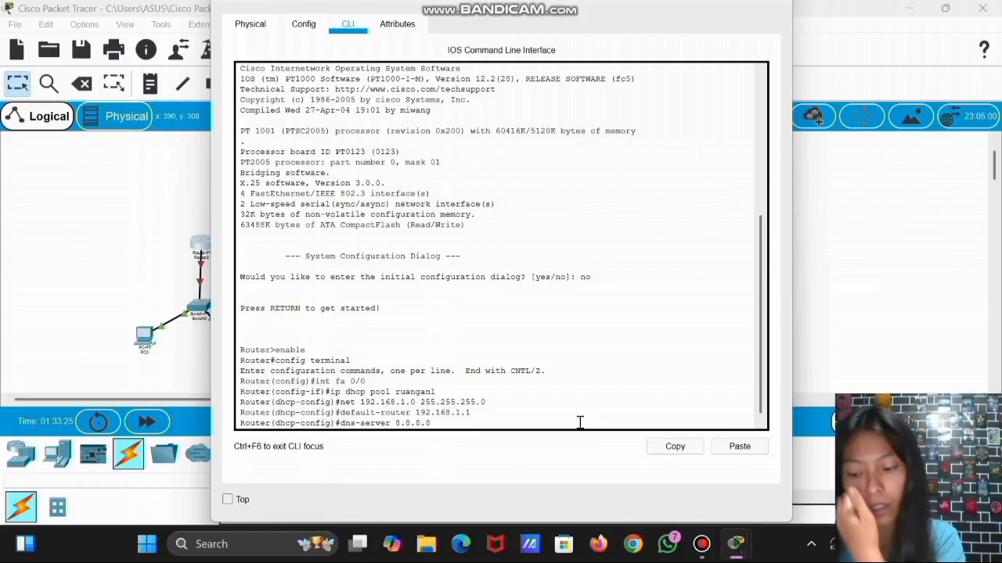
pyautogui.press('Return')
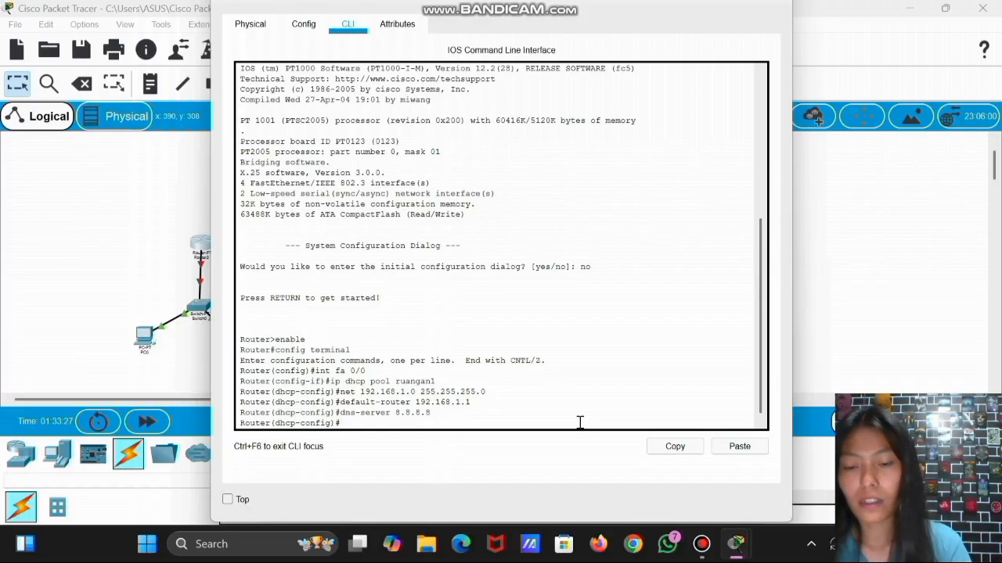
# Leave the router's DHCP and global configuration modes with ex, and close its device window.
pyautogui.write('ex')
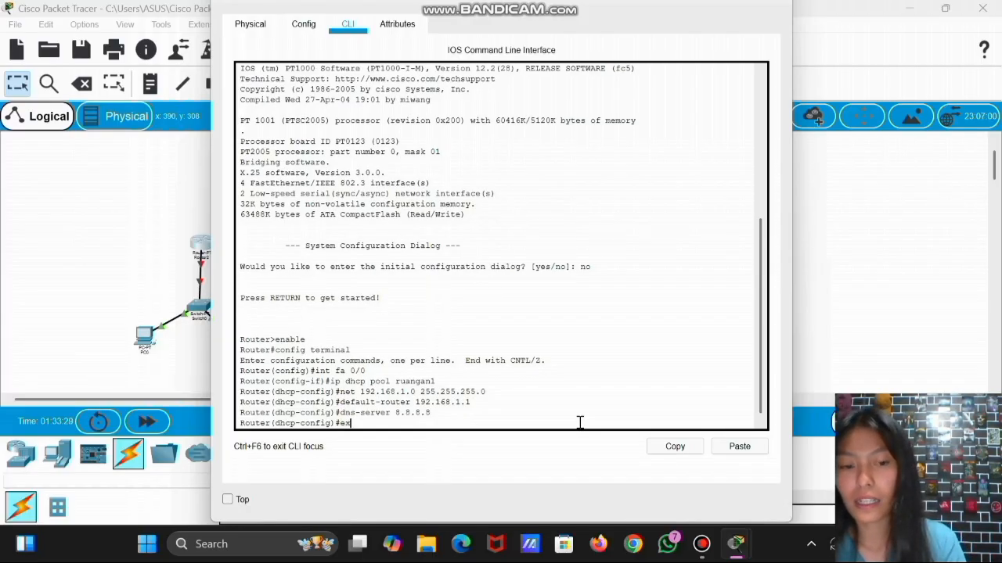
pyautogui.press('Return')
pyautogui.write('ex')
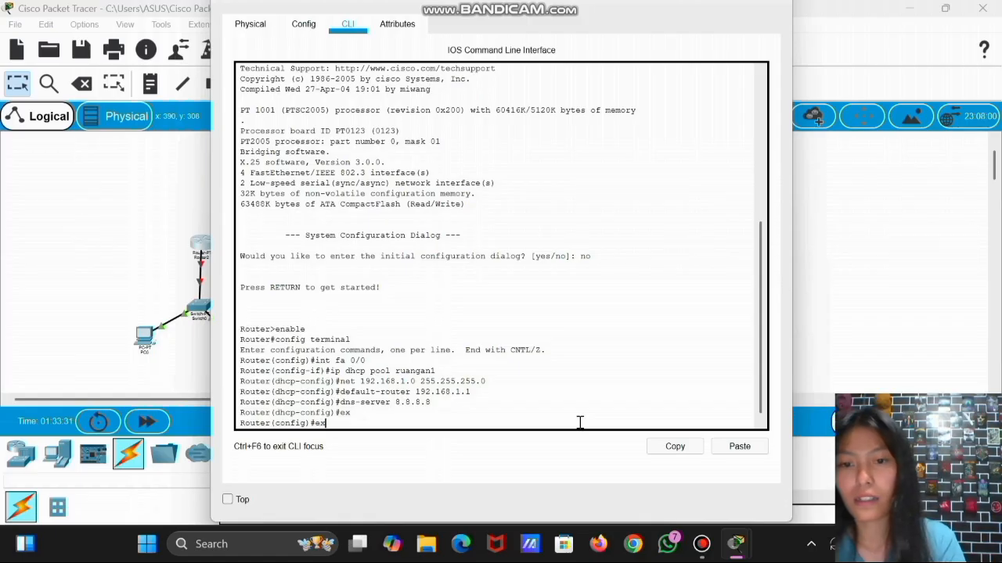
pyautogui.press('Return')
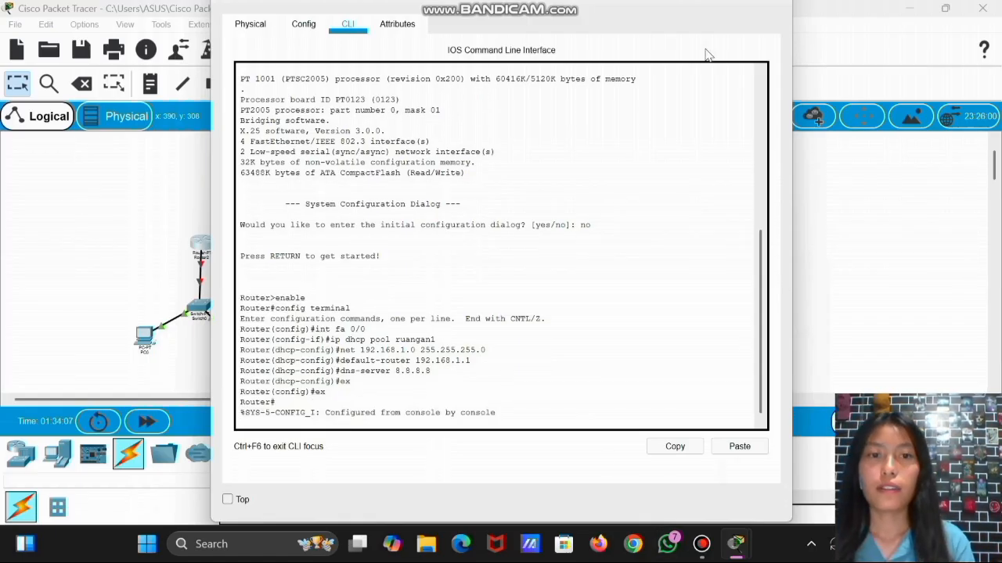
pyautogui.click(775, 6)
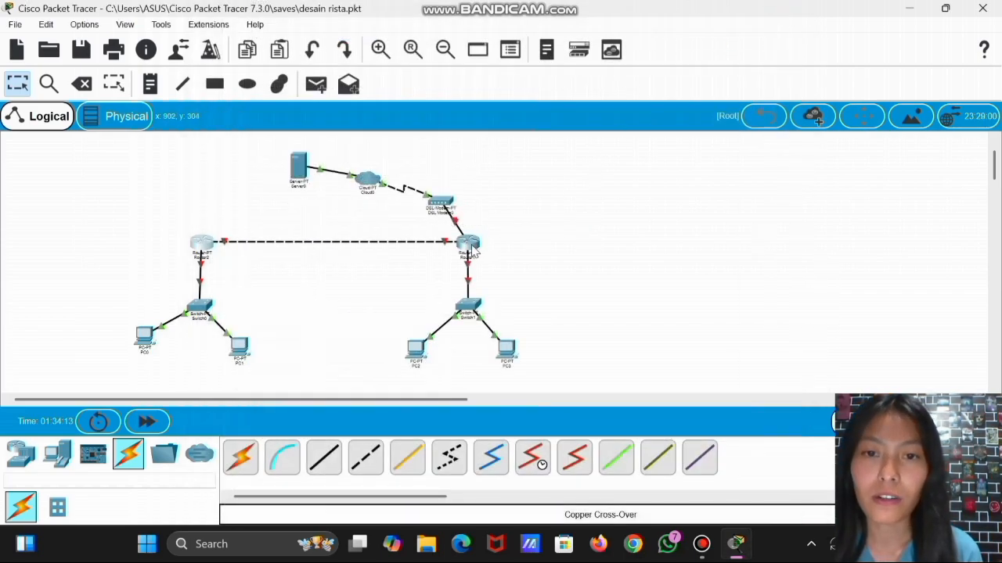
# Open the command line of the router connected to the DSL modem and answer no to the initial configuration dialog.
pyautogui.click(471, 245)
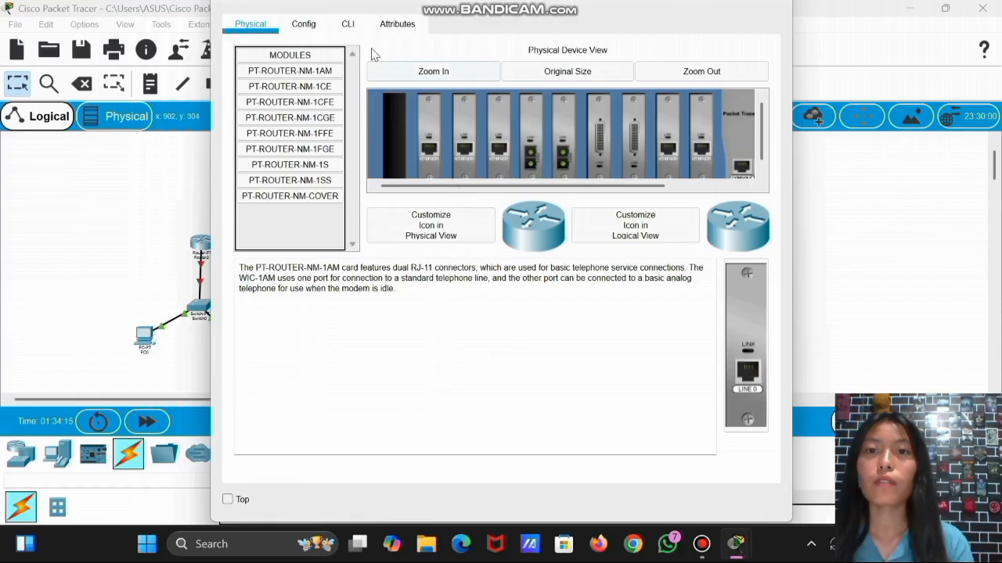
pyautogui.click(348, 27)
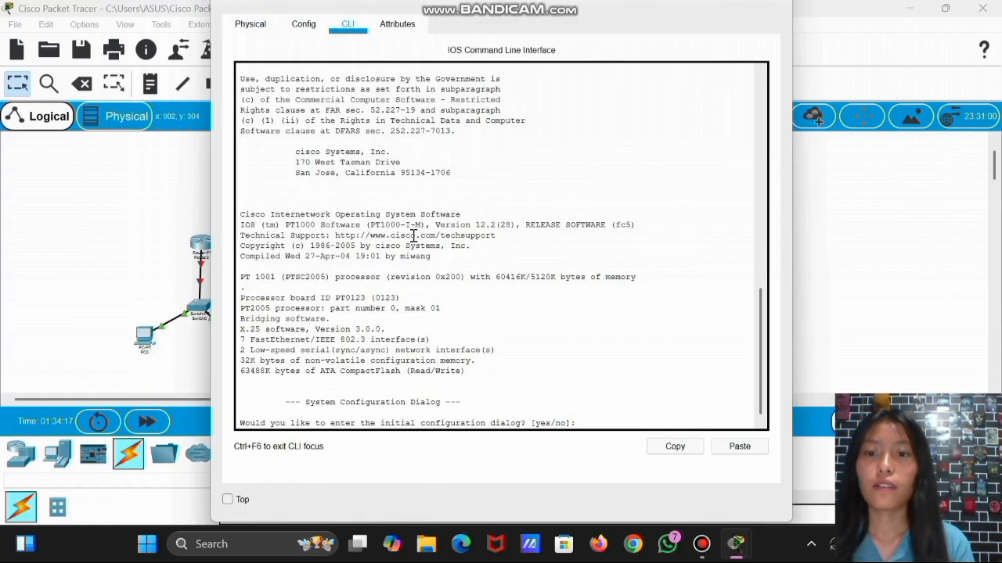
pyautogui.click(580, 423)
pyautogui.write('no')
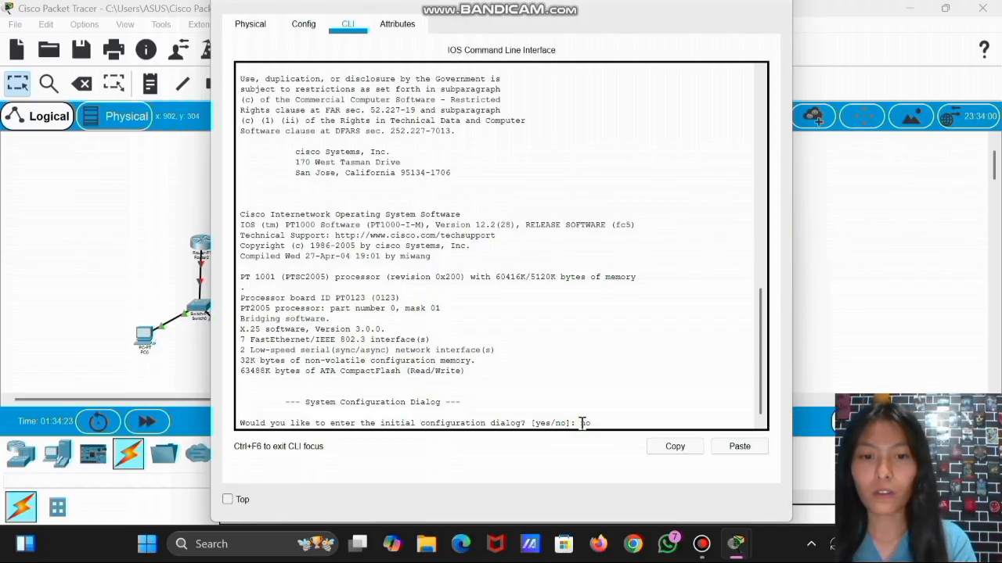
pyautogui.press('Return')
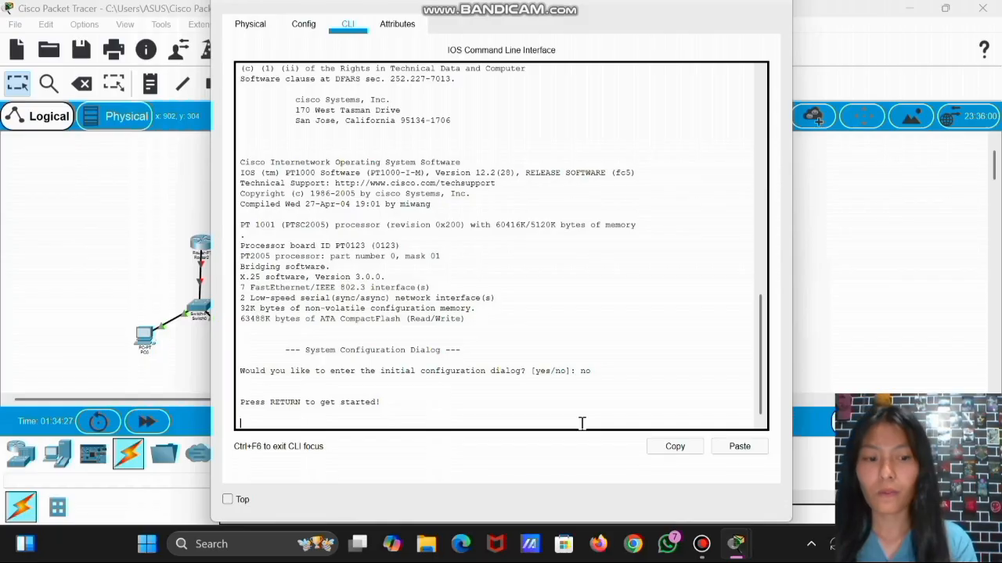
pyautogui.press('Return')
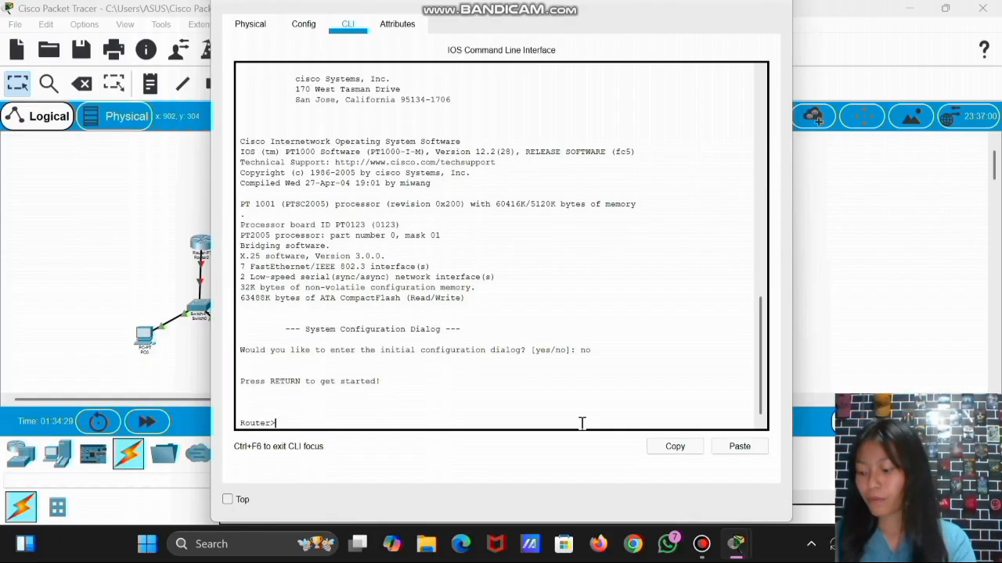
# Enter privileged mode with enable, and enter global configuration mode with config terminal.
pyautogui.write('en')
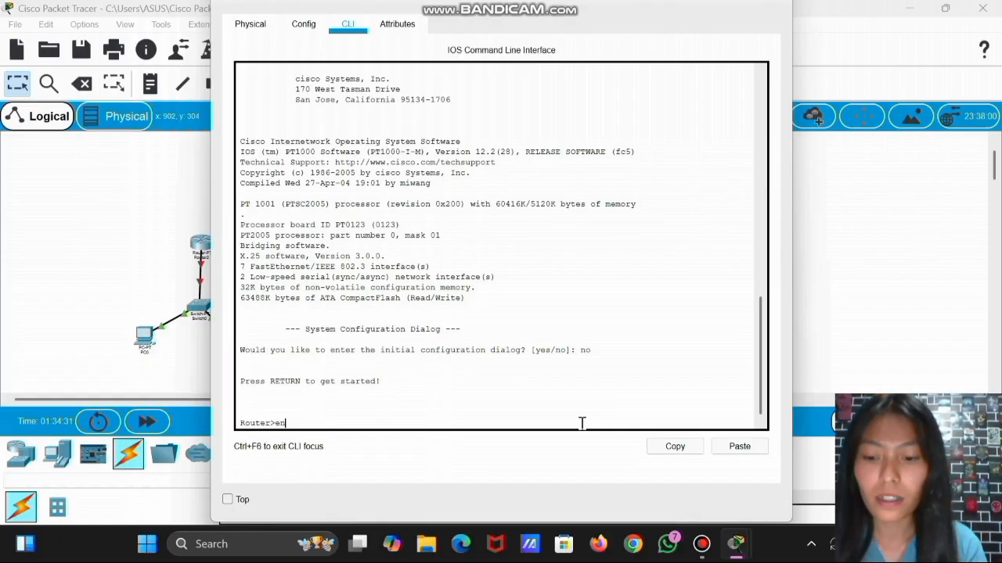
pyautogui.write('able')
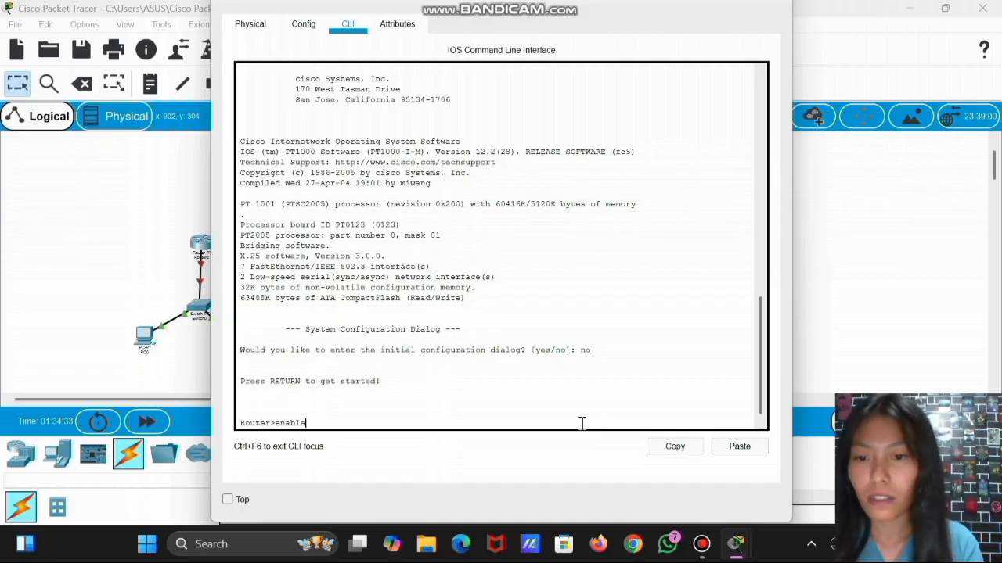
pyautogui.press('Return')
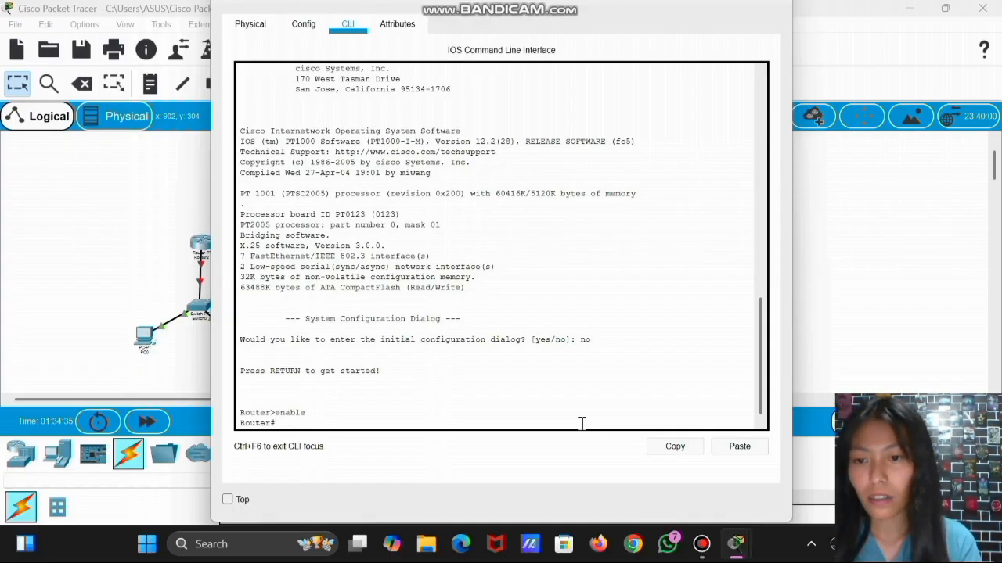
pyautogui.write('c')
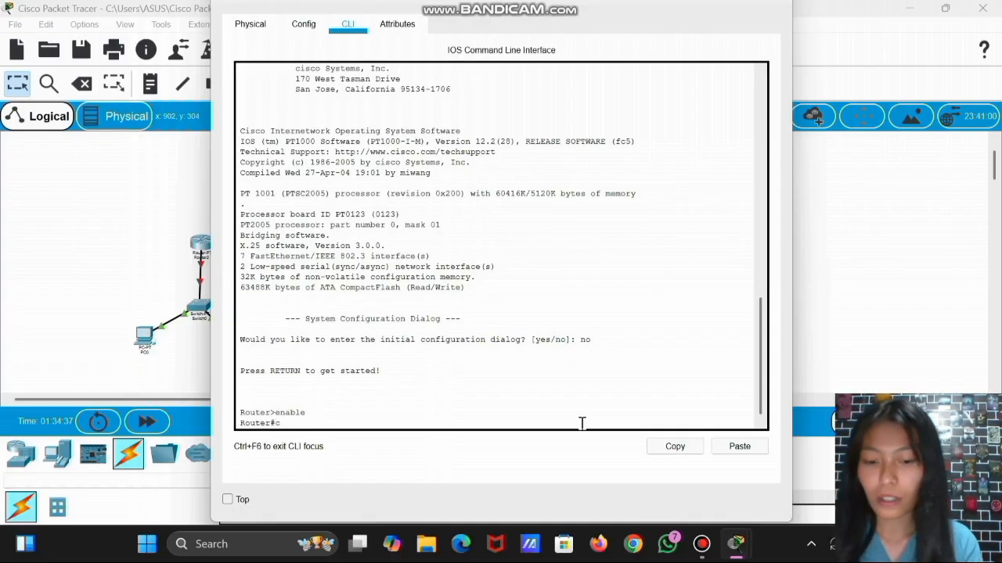
pyautogui.write('on')
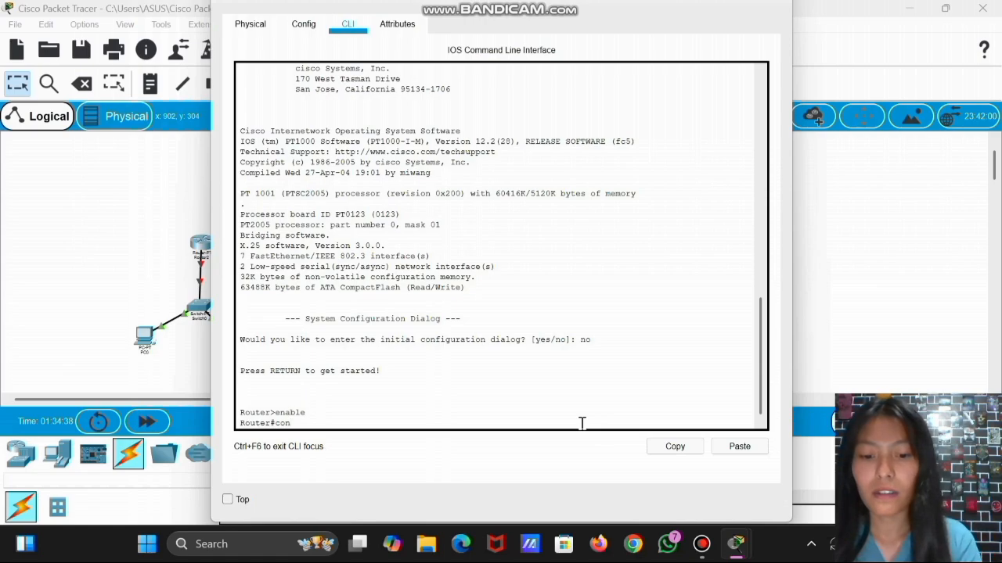
pyautogui.write('fig')
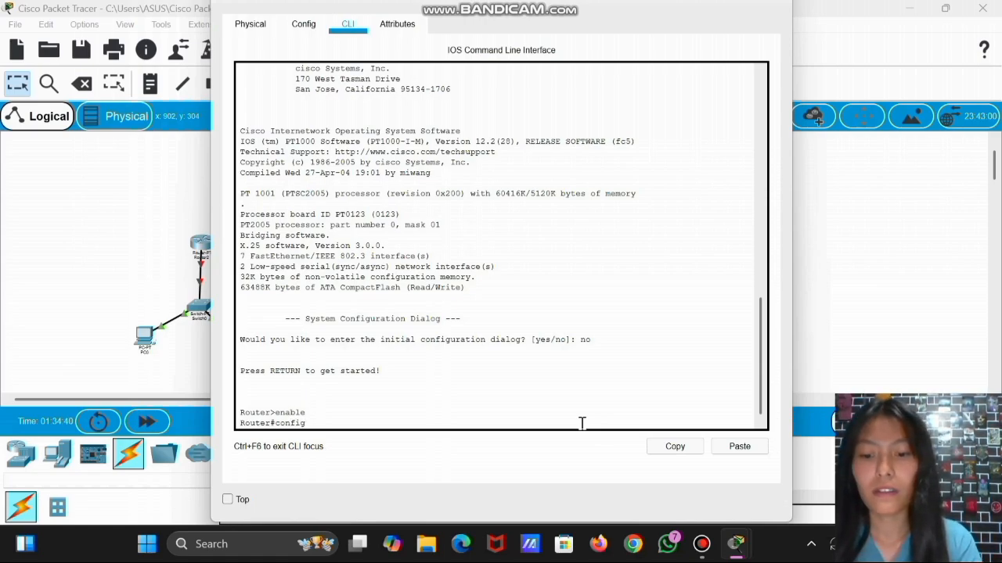
pyautogui.write(' termin')
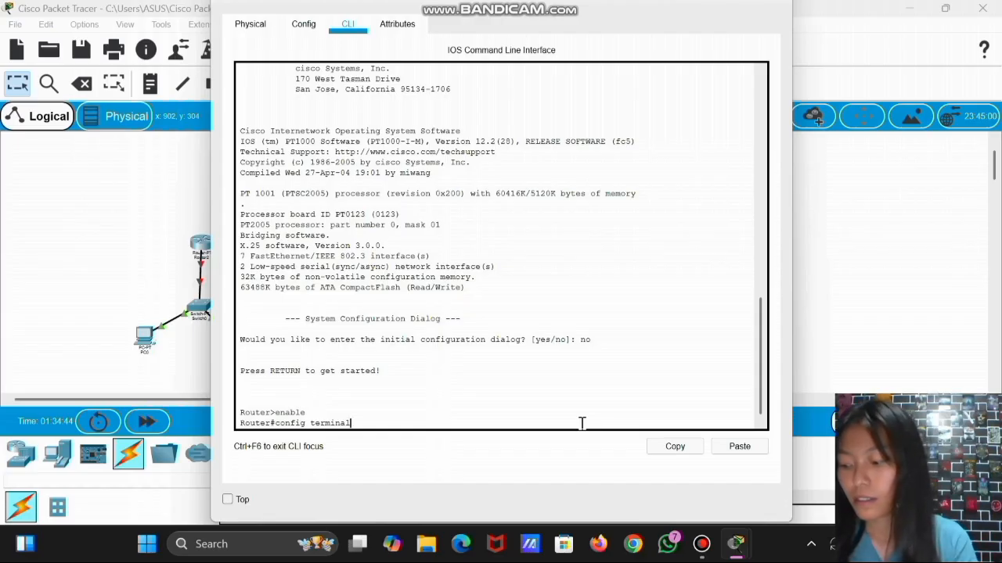
pyautogui.write('al')
pyautogui.press('Return')
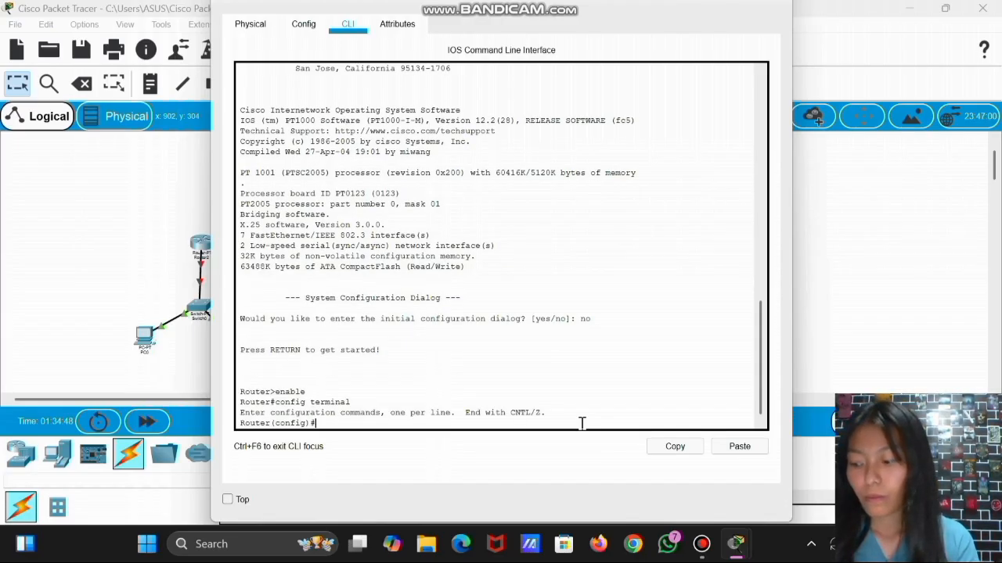
# Enter interface configuration for the router's FastEthernet 0/0 with int fa 0/0.
pyautogui.write('i')
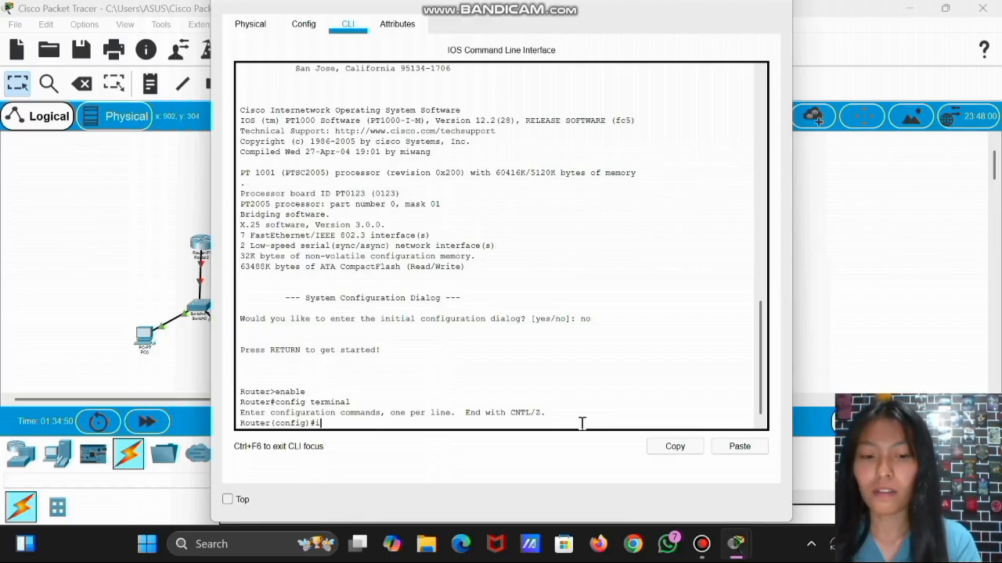
pyautogui.write('nt')
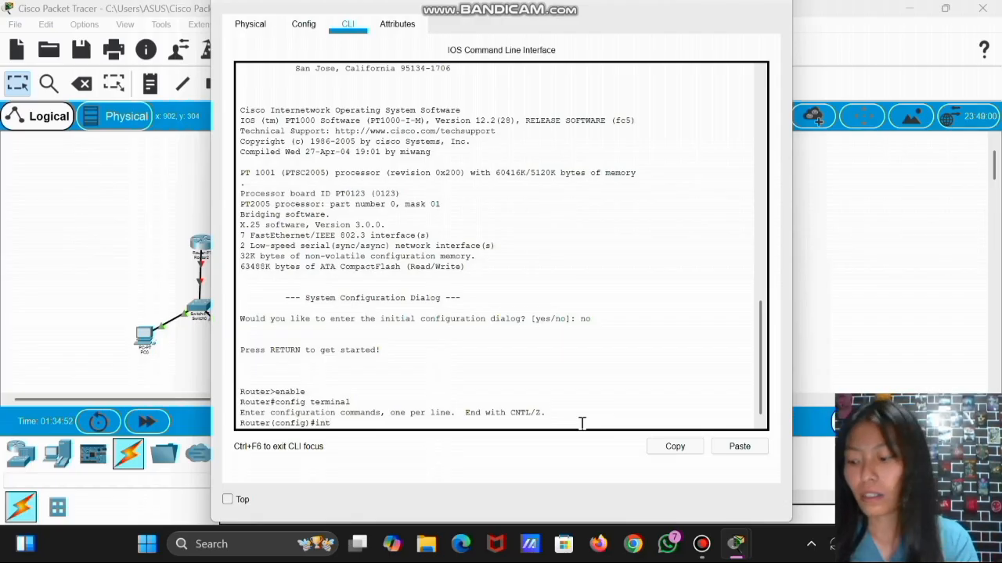
pyautogui.write(' fa')
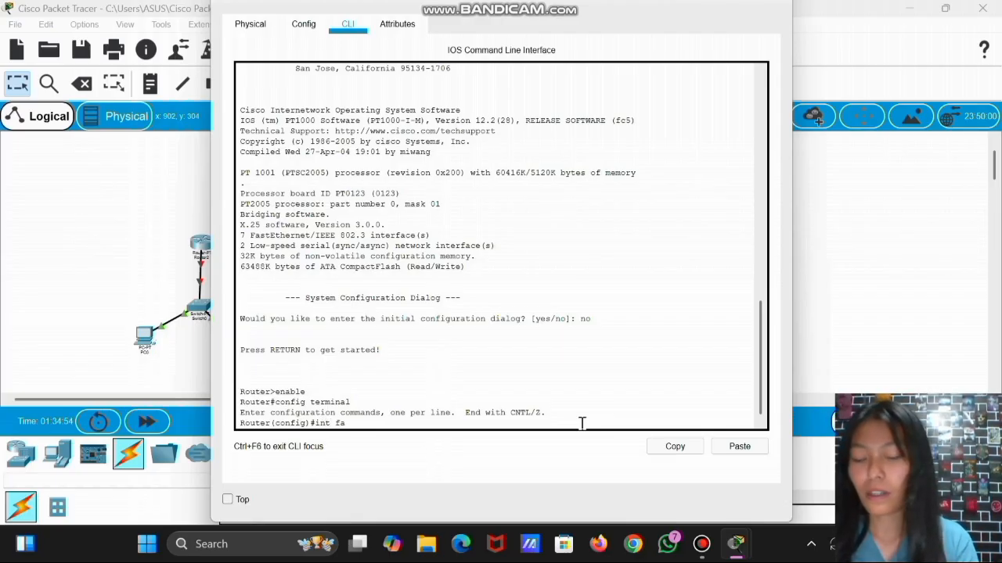
pyautogui.write(' 0/0')
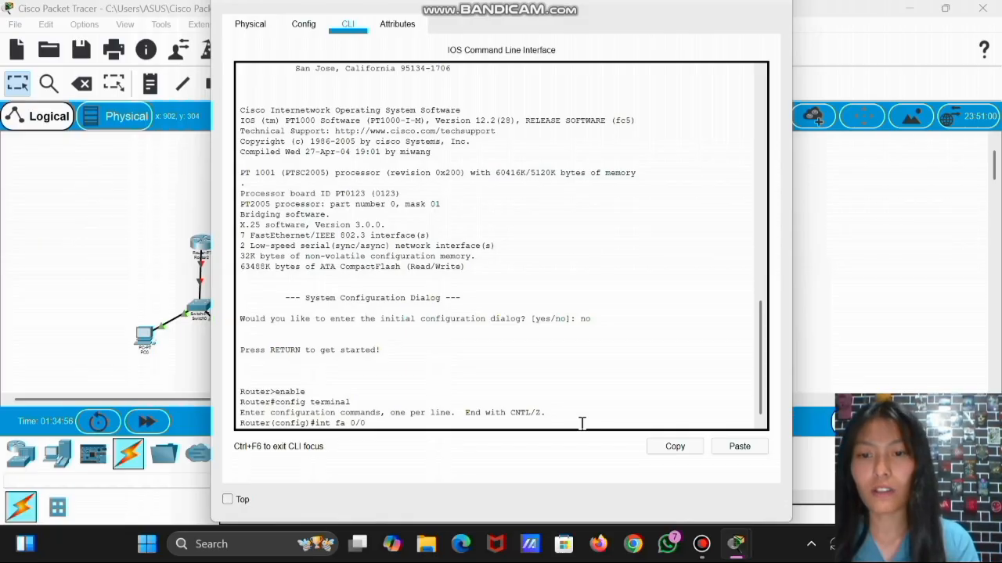
pyautogui.press('Return')
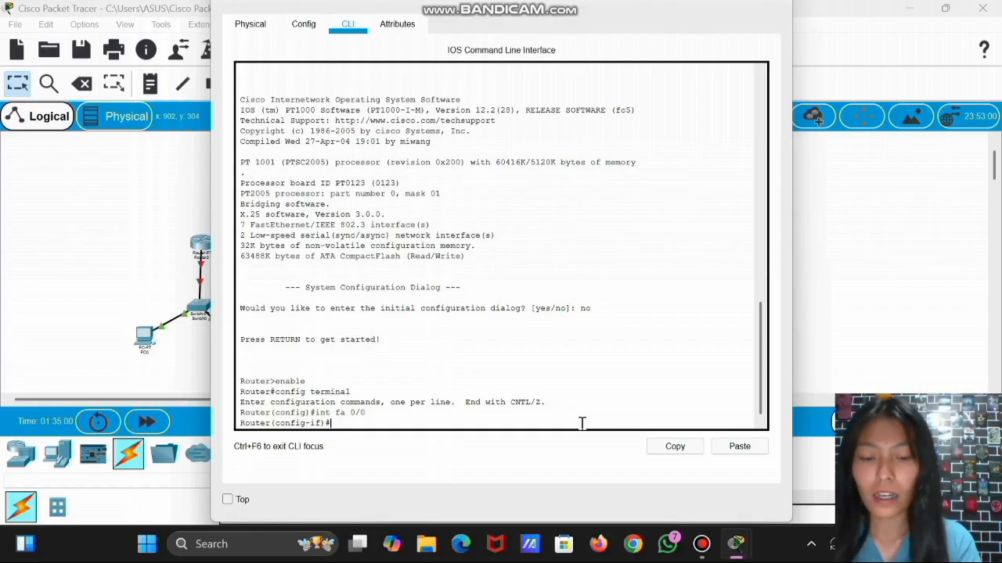
# Create a DHCP pool named ruangan1 on the modem-connected router with ip dhcp pool ruangan1.
pyautogui.write('ip')
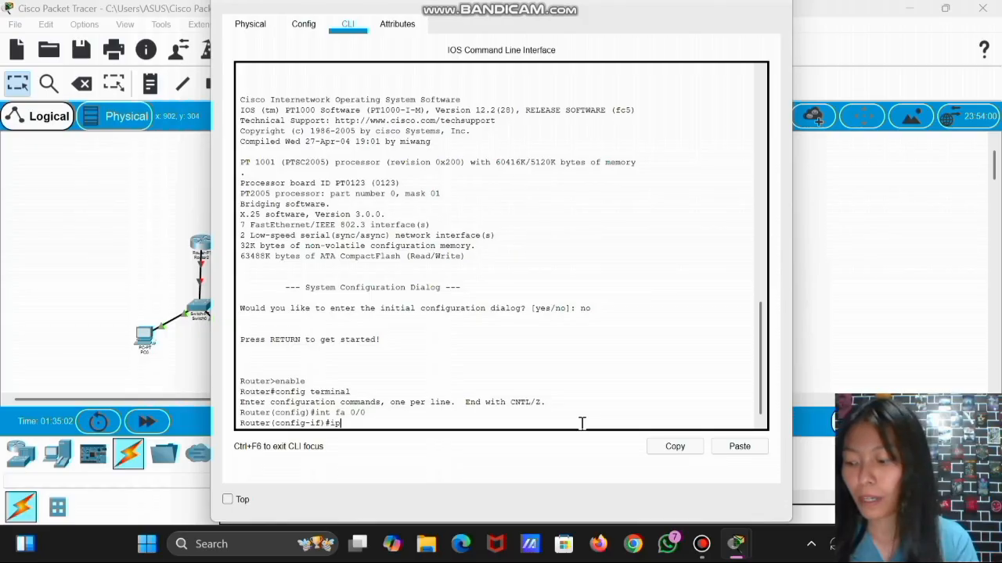
pyautogui.write(' dhp')
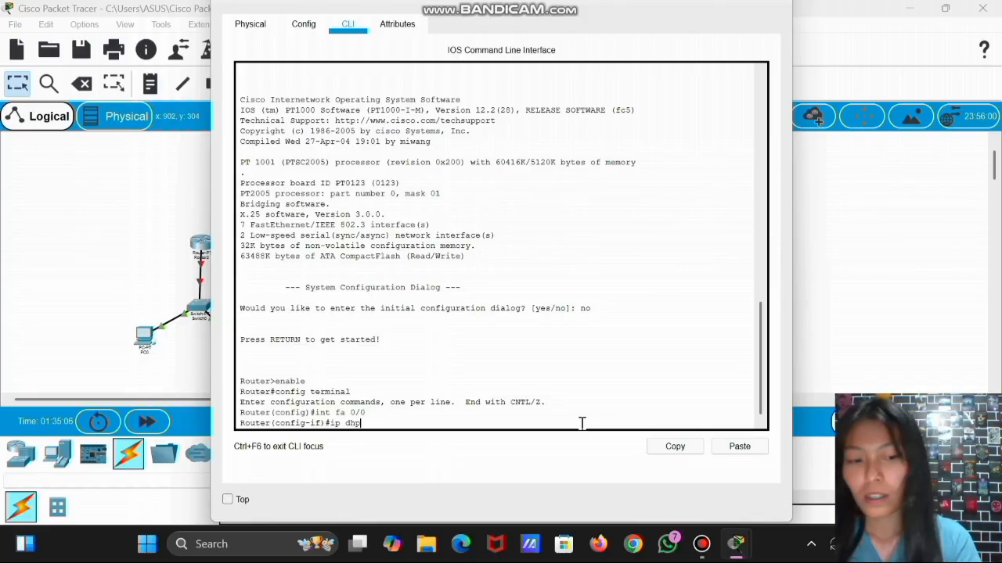
pyautogui.press('BackSpace')
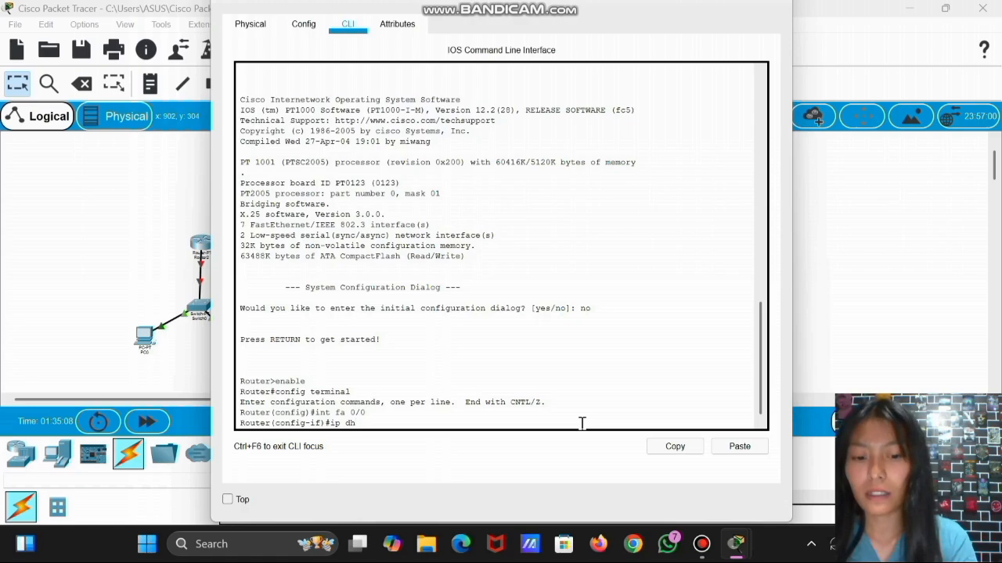
pyautogui.write('cp')
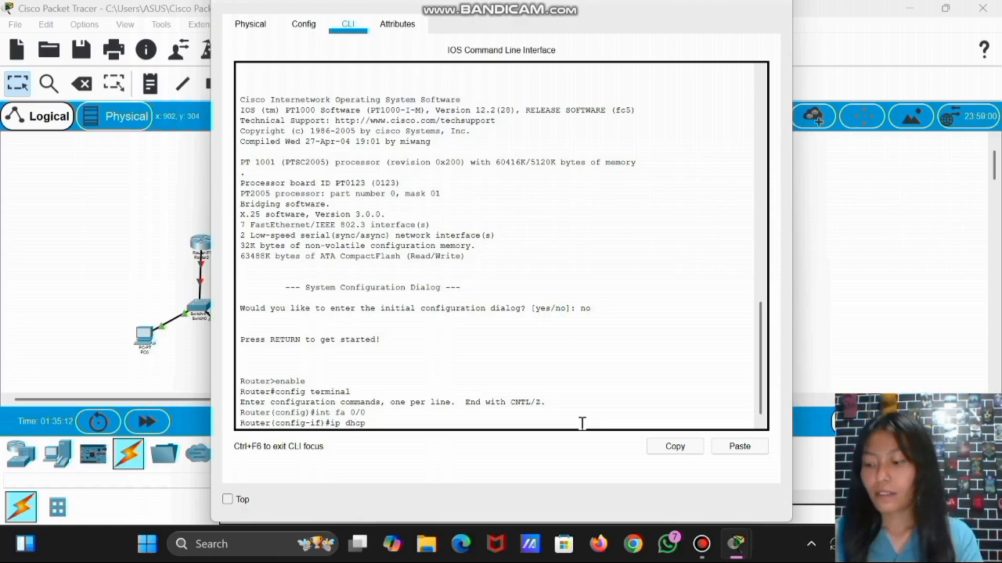
pyautogui.write(' poolr')
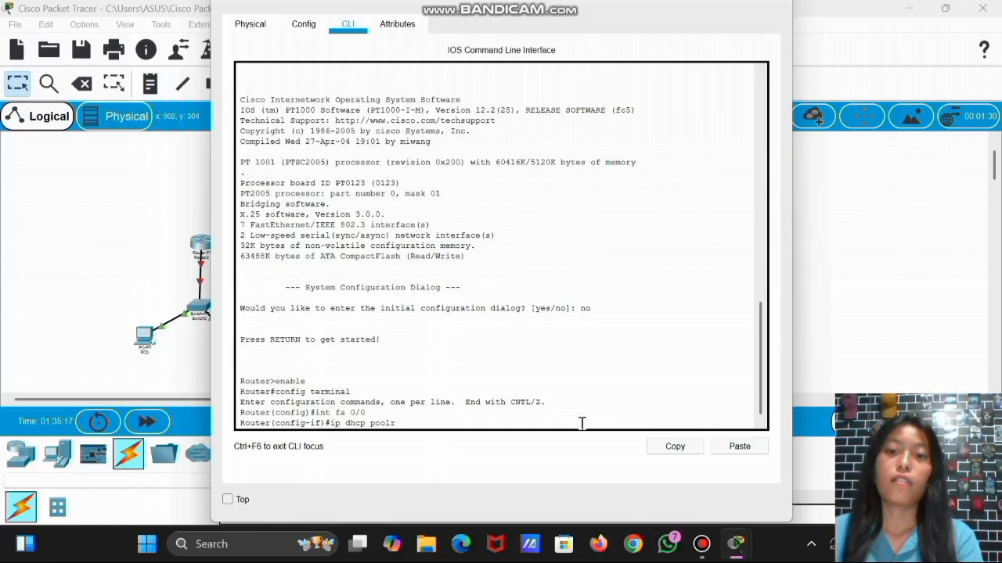
pyautogui.press('BackSpace')
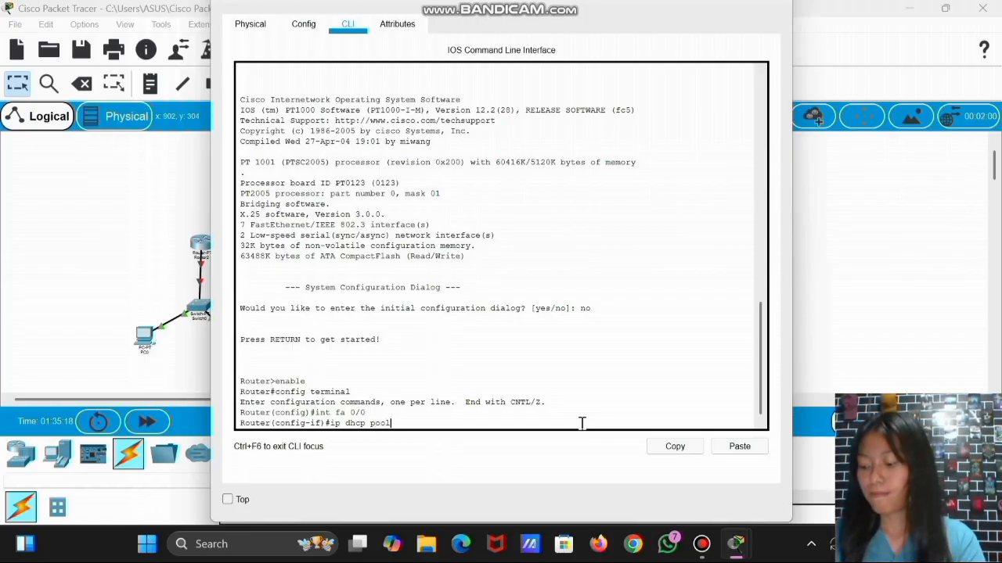
pyautogui.write('ru')
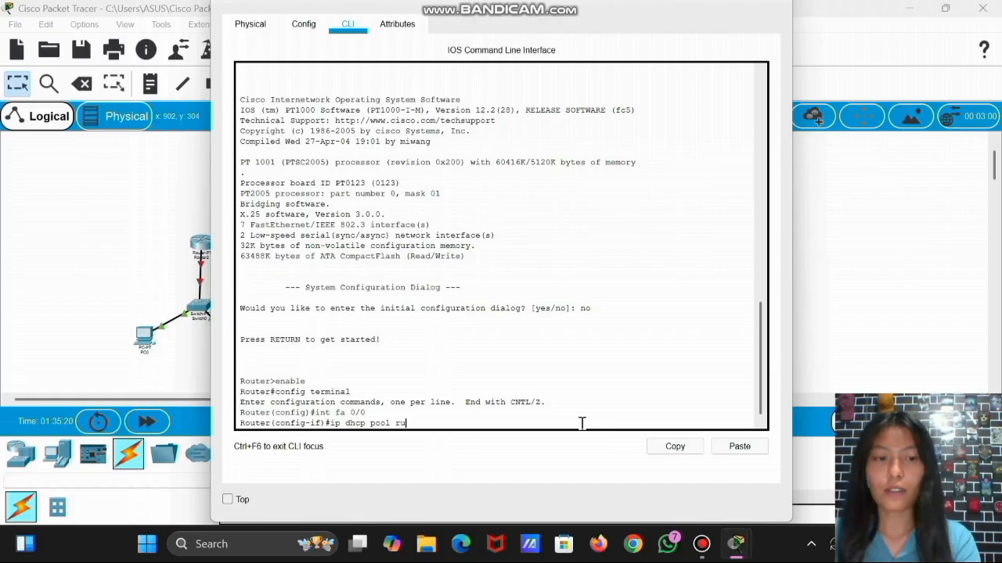
pyautogui.write('angan')
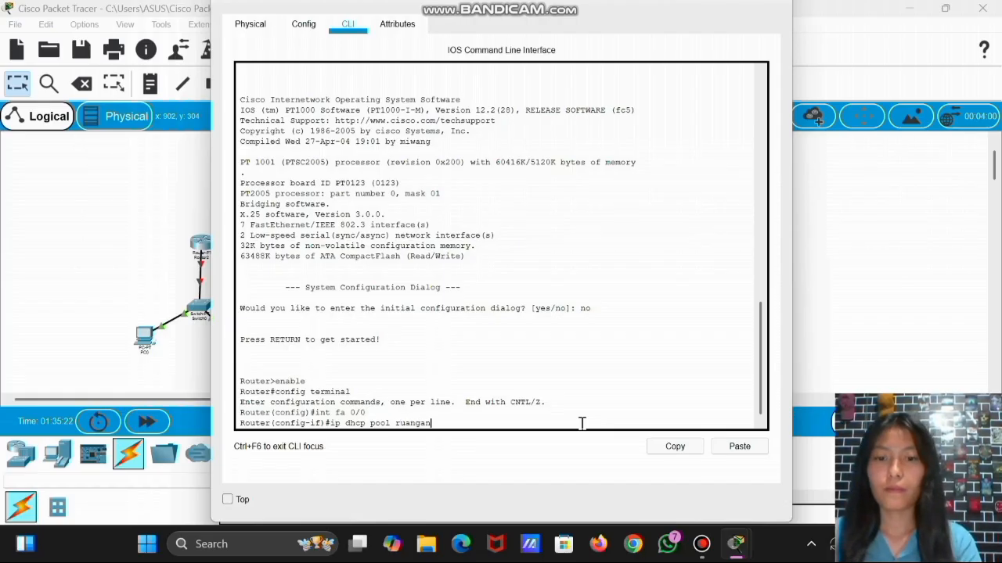
pyautogui.write('1')
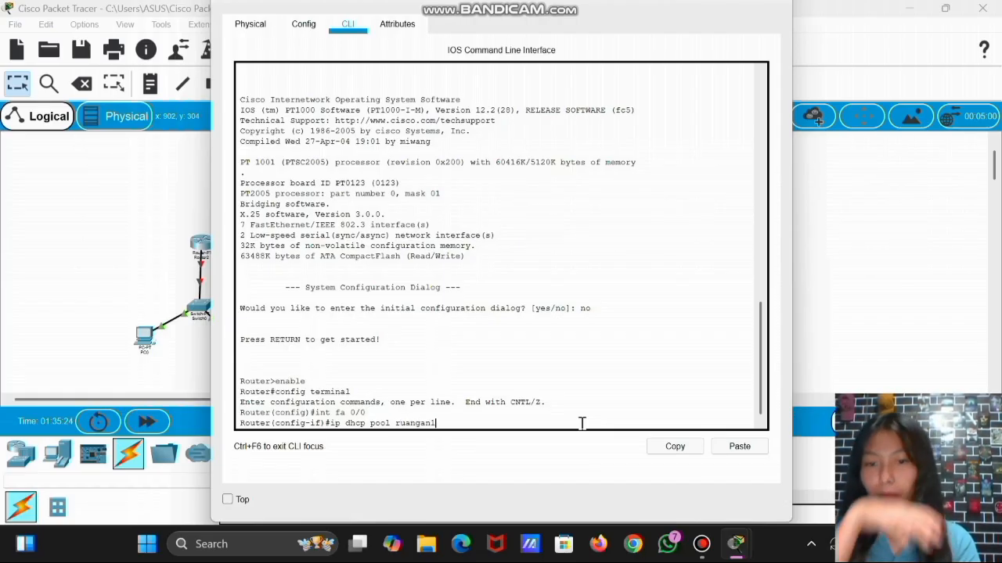
pyautogui.press('Return')
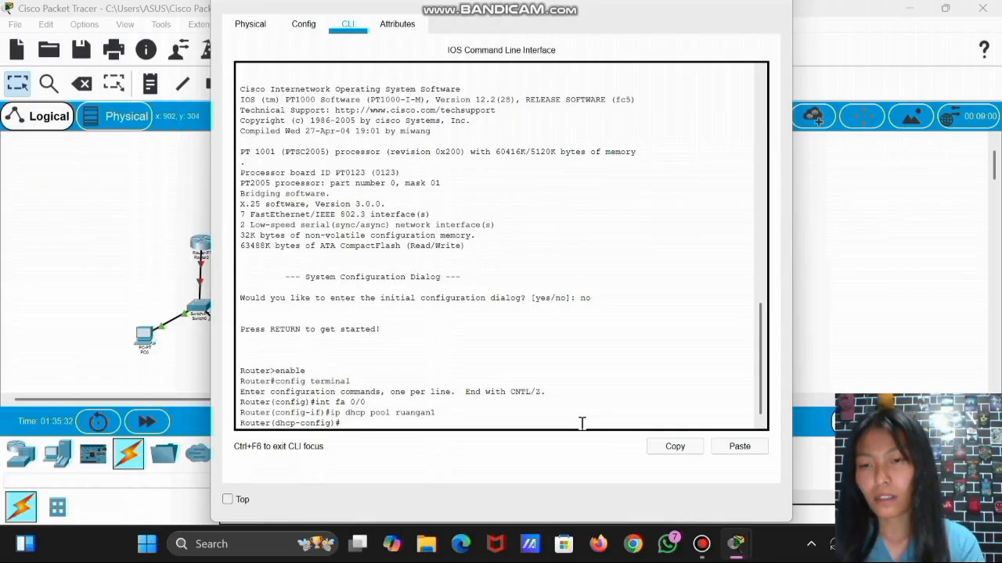
# Assign the network 192.168.1.0 with mask 255.255.255.0 to the ruangan1 DHCP pool using the net command.
pyautogui.write('net')
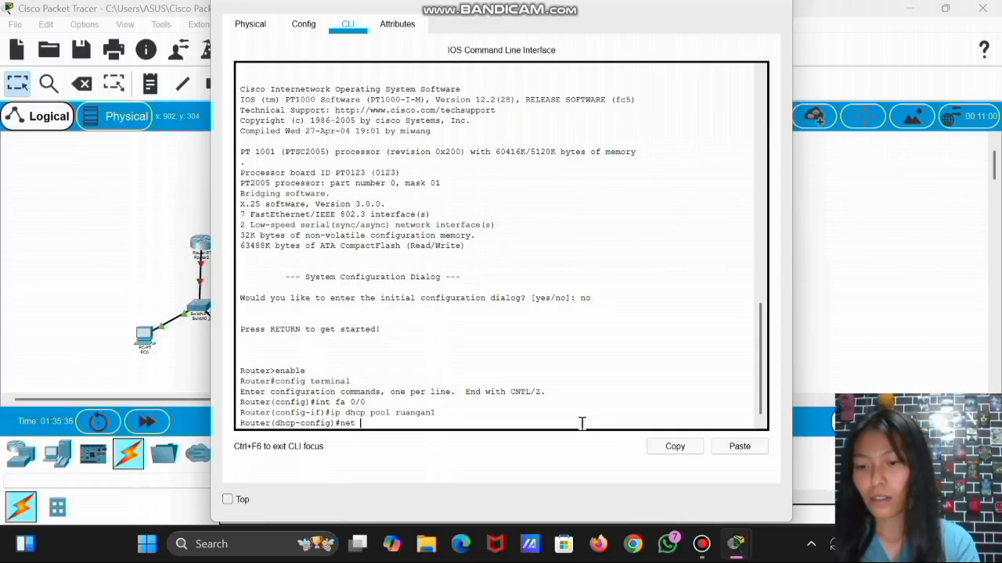
pyautogui.write(' 192')
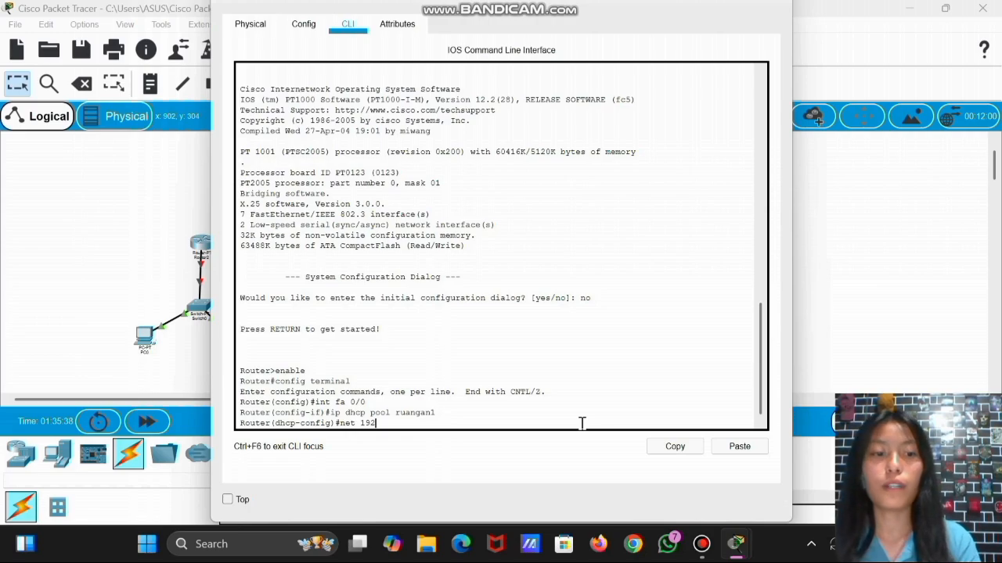
pyautogui.write('.168')
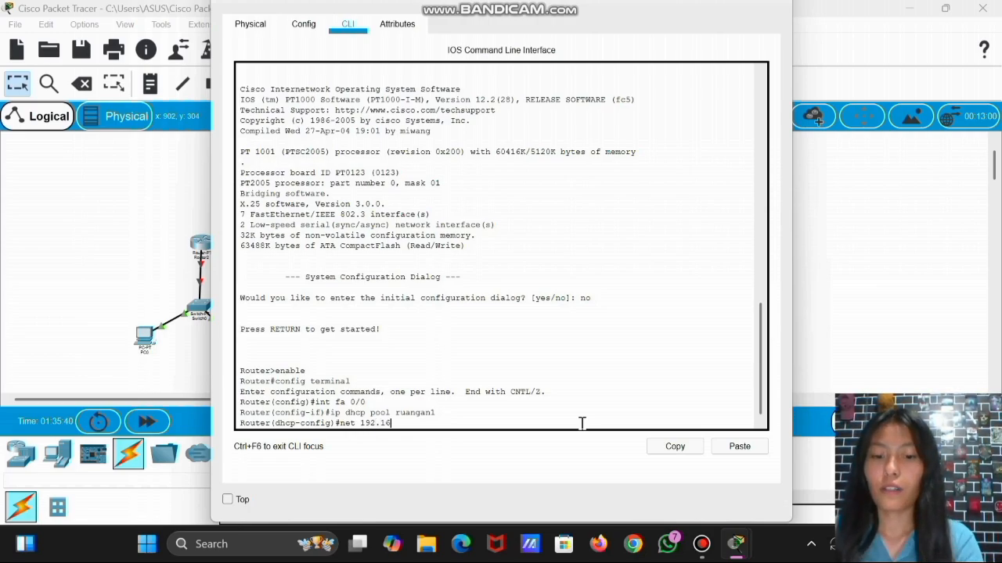
pyautogui.write('.')
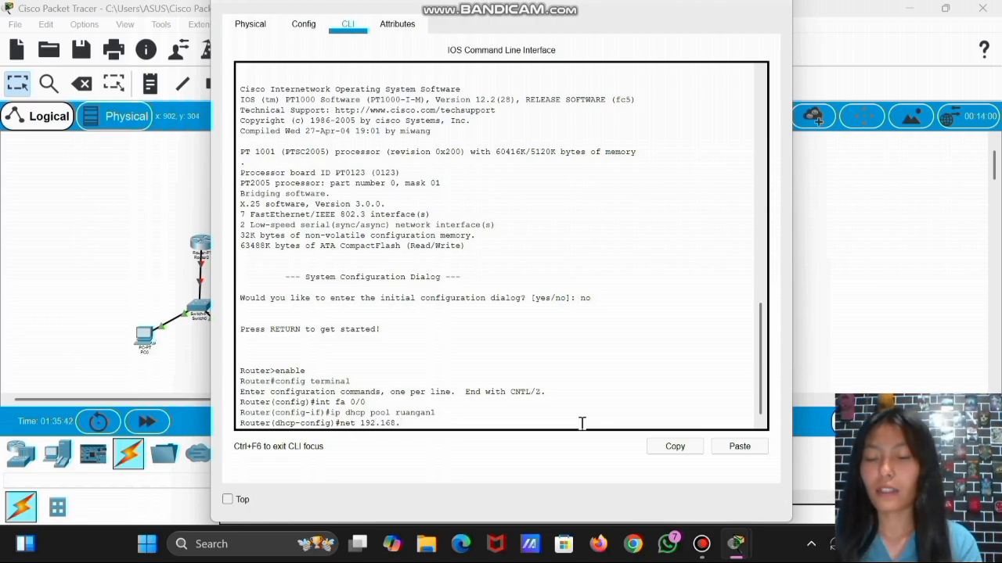
pyautogui.write('1')
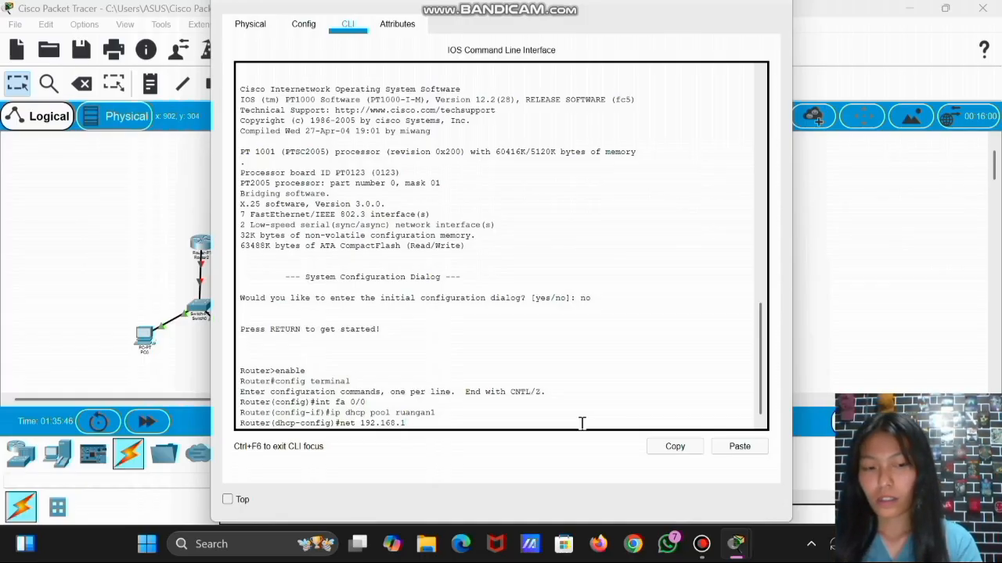
pyautogui.write('.')
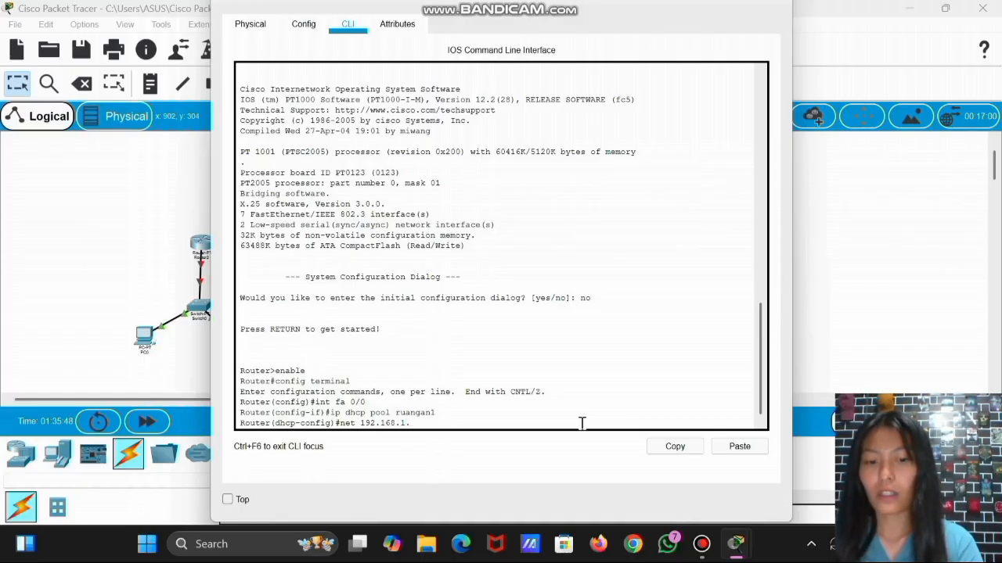
pyautogui.write('0 2')
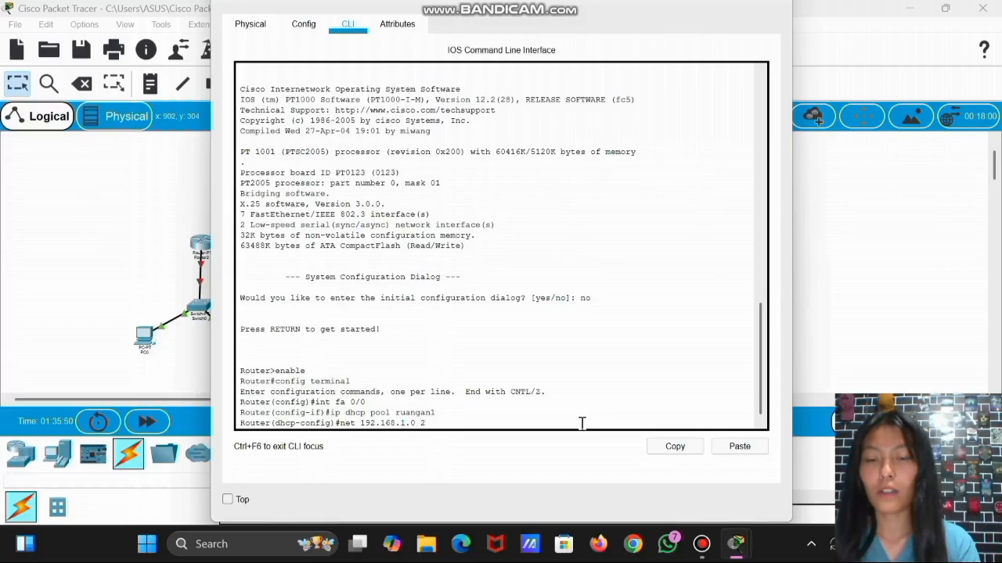
pyautogui.write('55.')
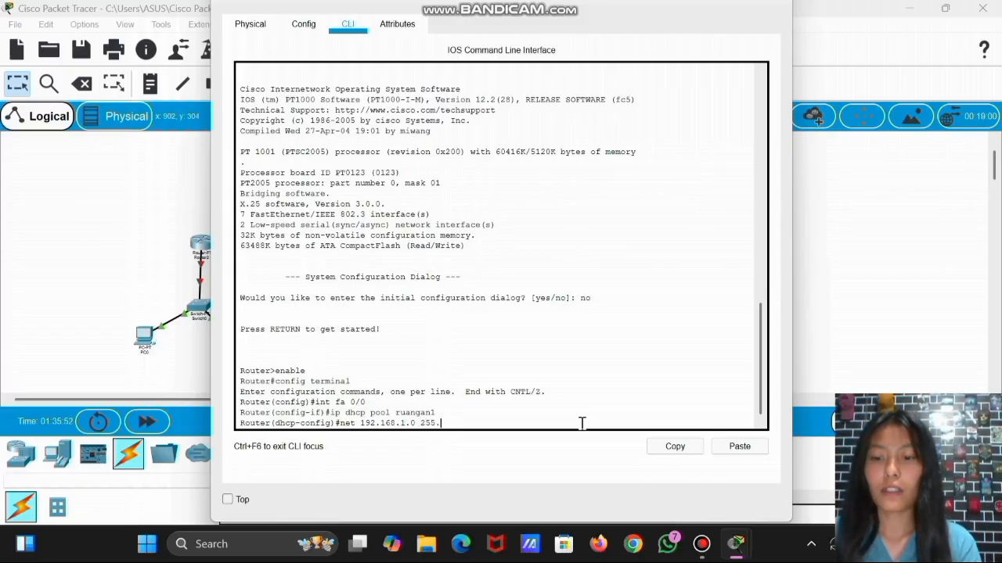
pyautogui.write('255.255')
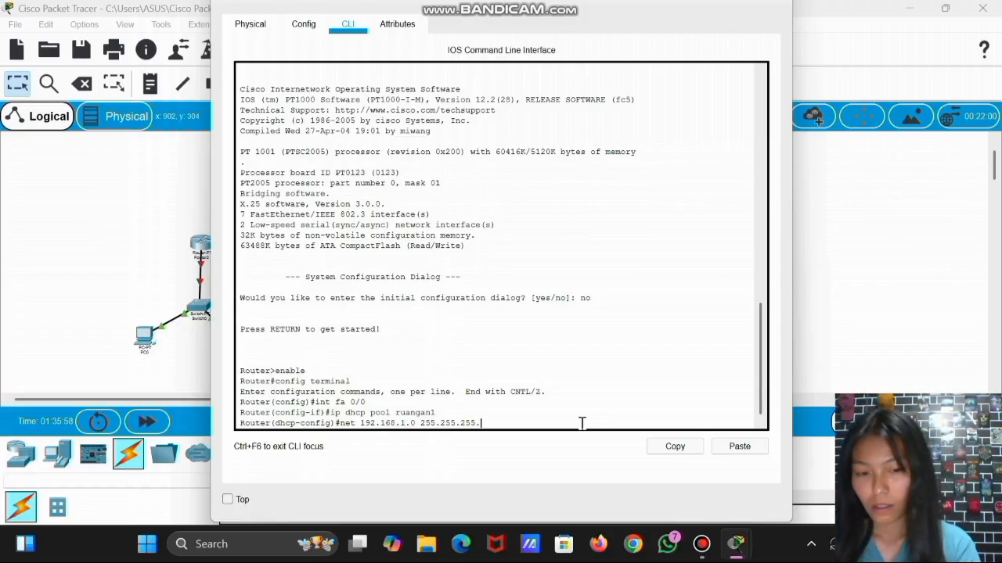
pyautogui.write('.0')
pyautogui.press('Return')
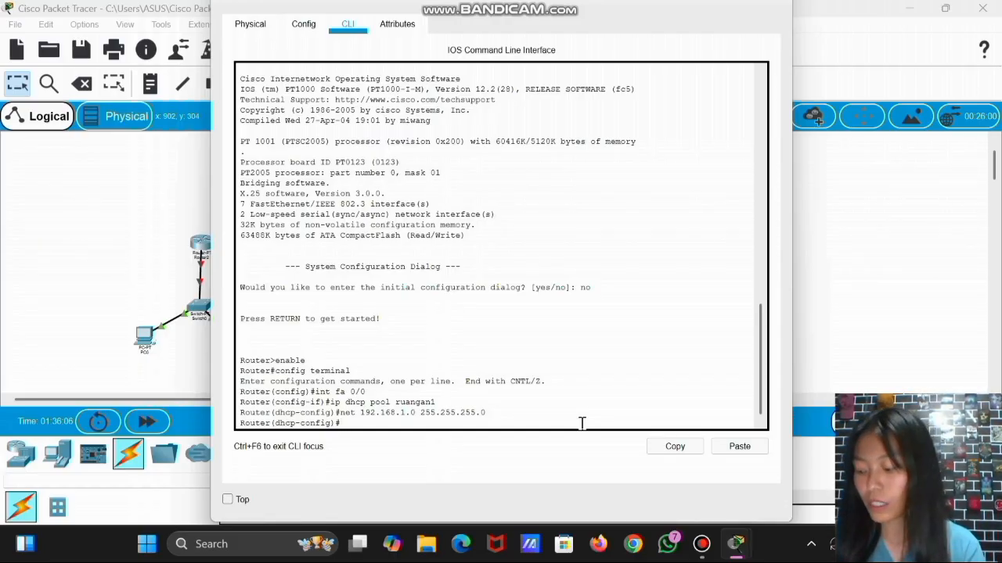
# Set the ruangan1 pool's default gateway with default-router 192.168.1.1.
pyautogui.write('de')
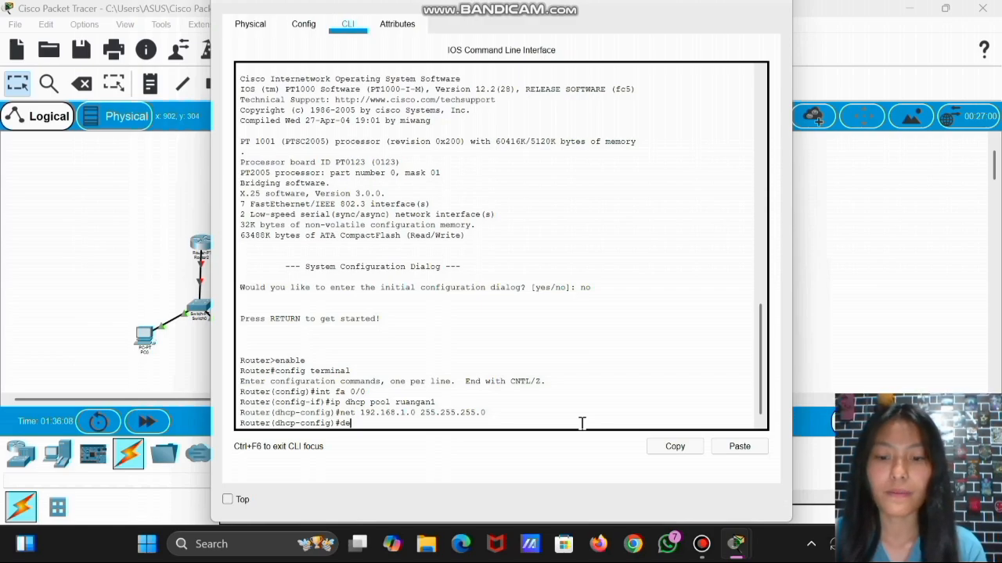
pyautogui.write('fault')
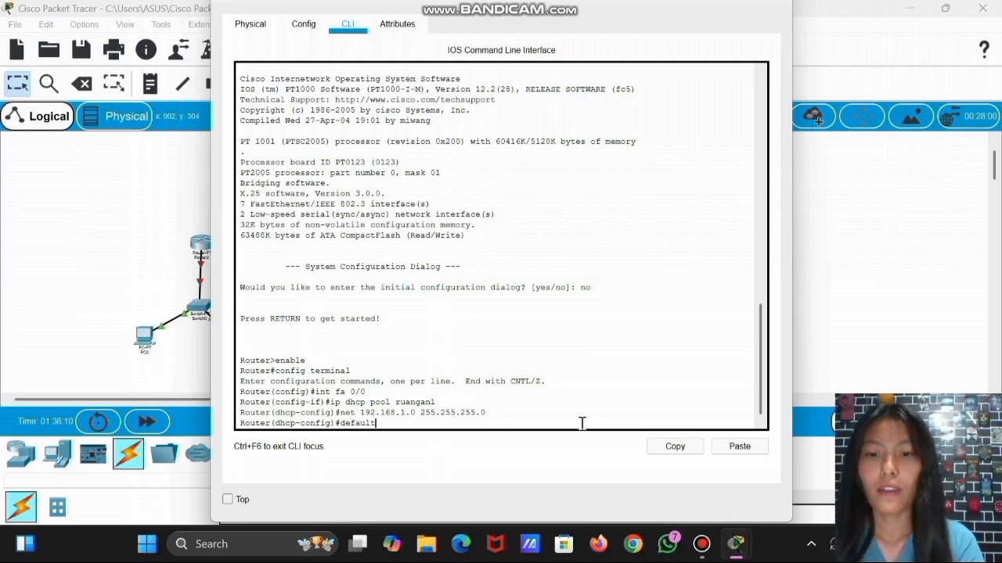
pyautogui.write('-')
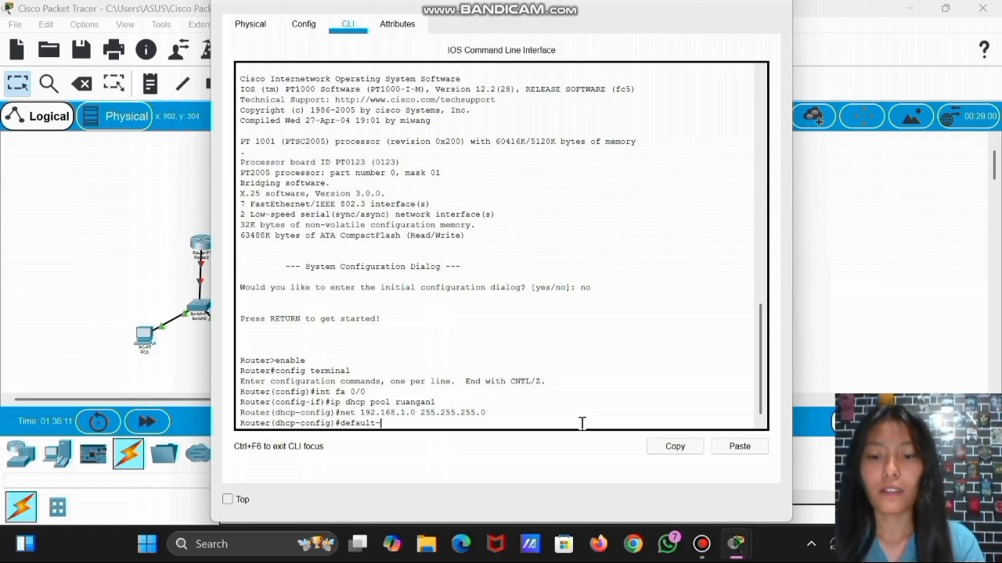
pyautogui.write('router')
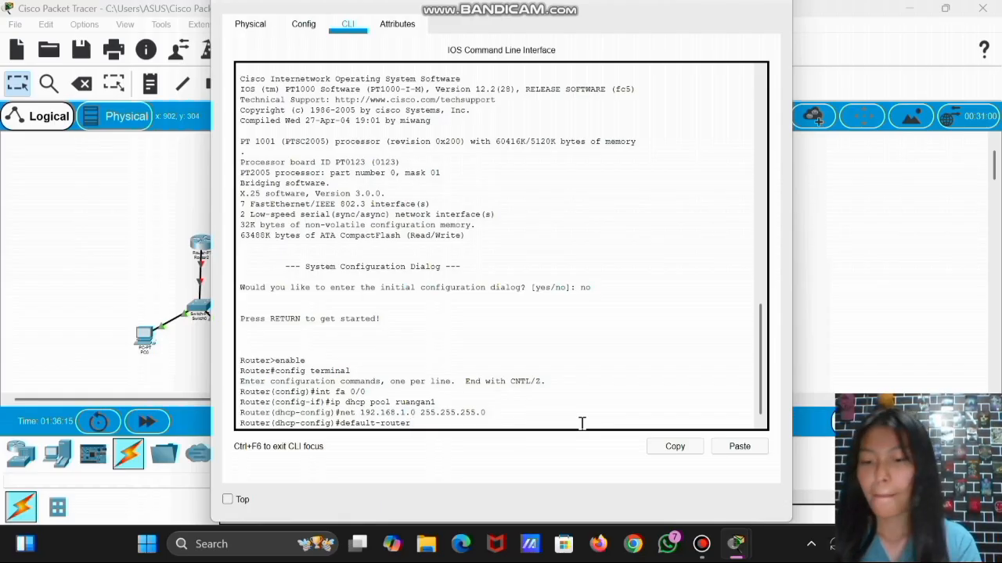
pyautogui.write(' 192')
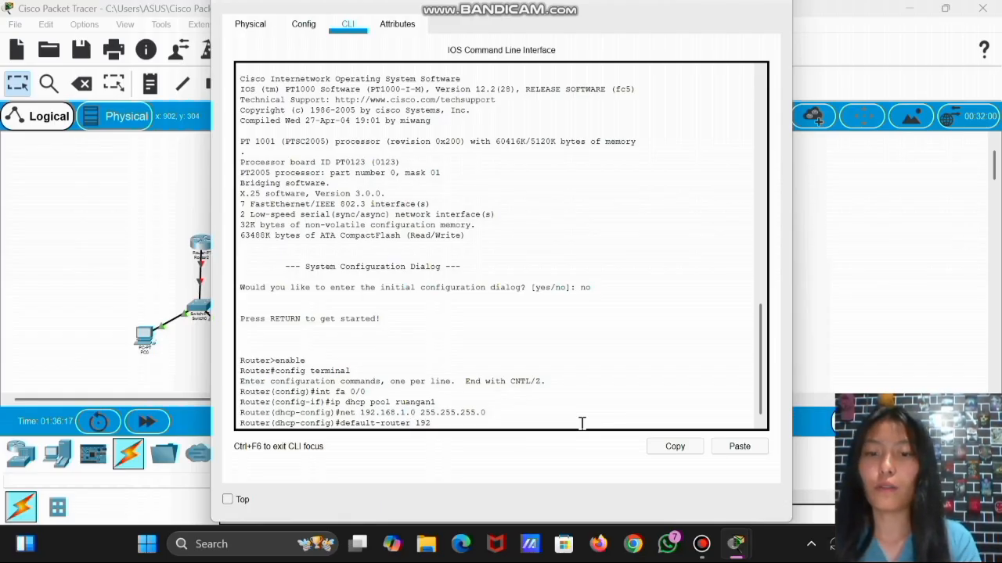
pyautogui.write('.168')
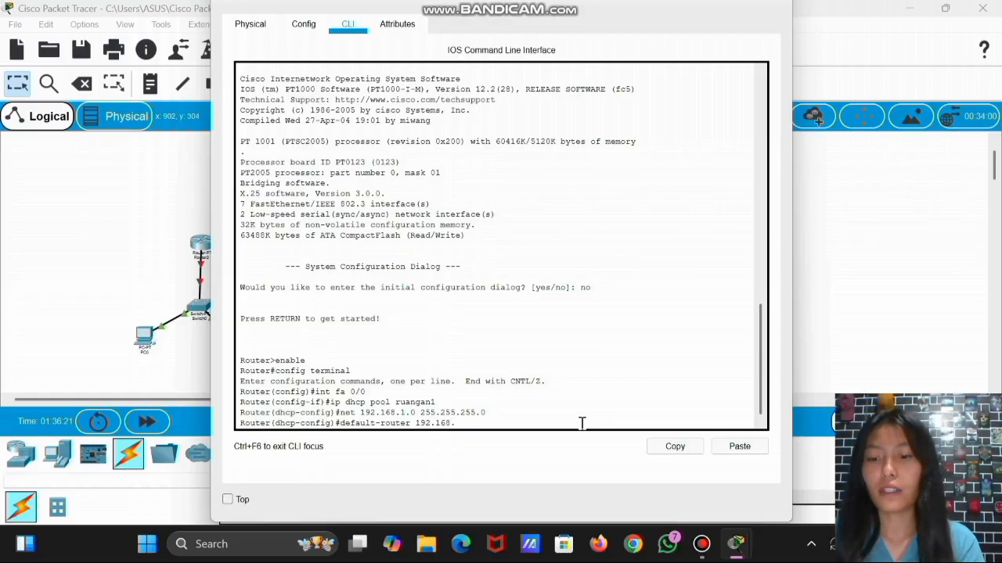
pyautogui.write('.1.')
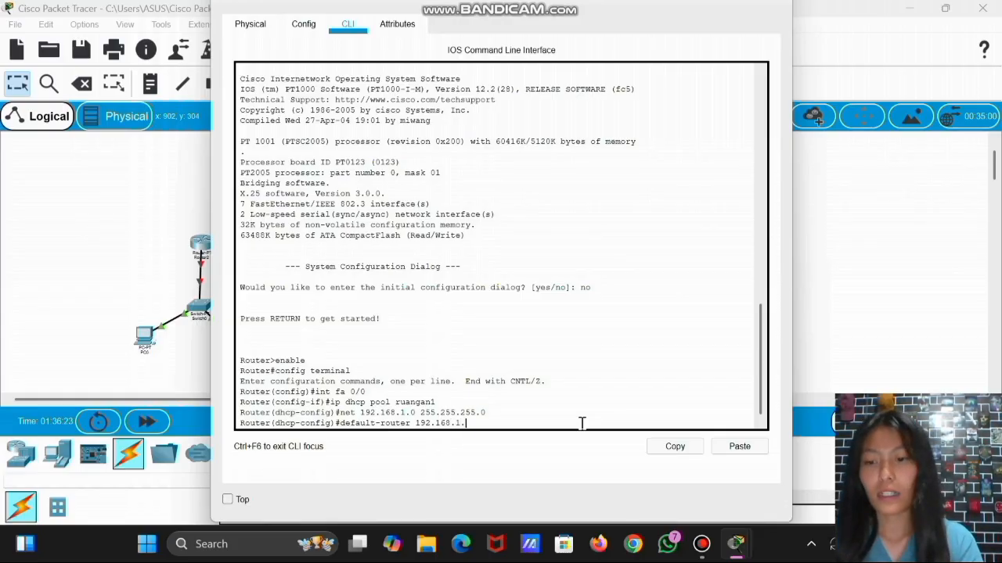
pyautogui.write('1')
pyautogui.press('Return')
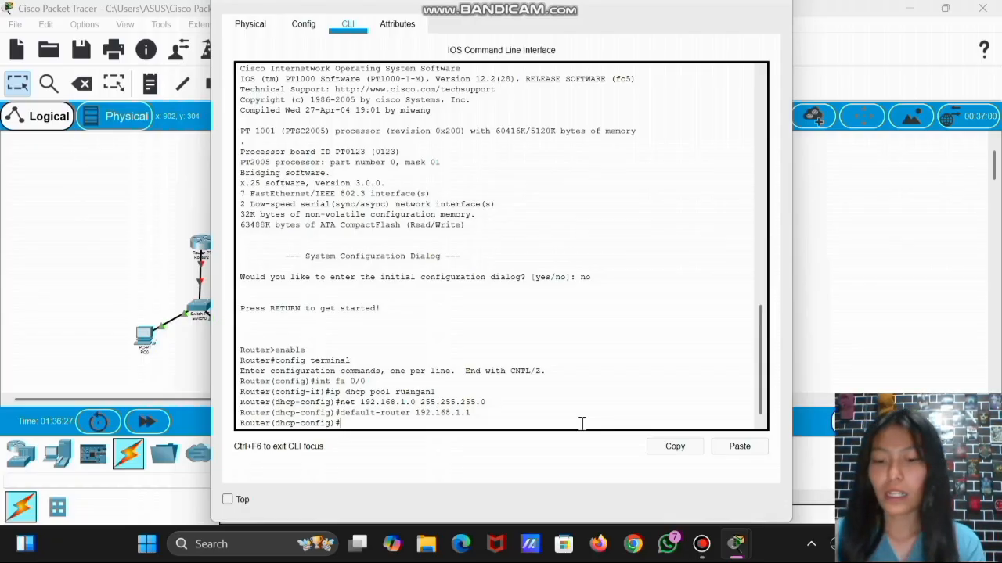
# Set the ruangan1 pool's DNS server with dns-server 8.8.8.8.
pyautogui.write('dn')
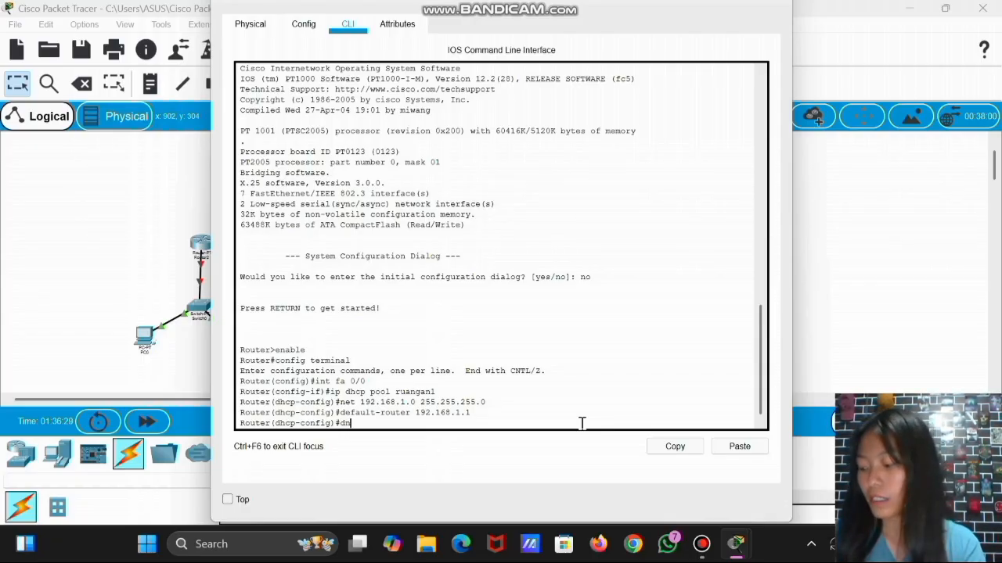
pyautogui.write('s')
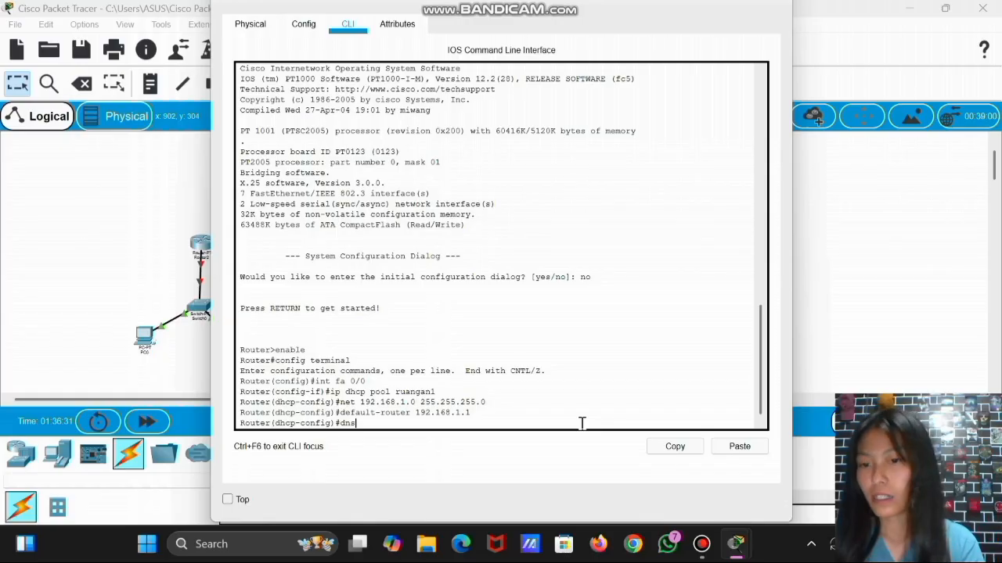
pyautogui.write('-')
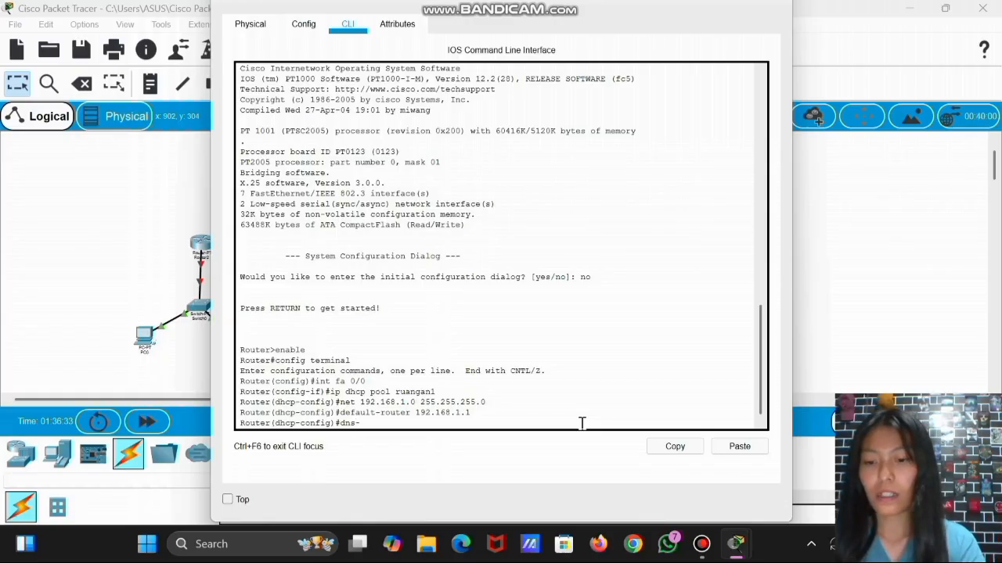
pyautogui.write('serve')
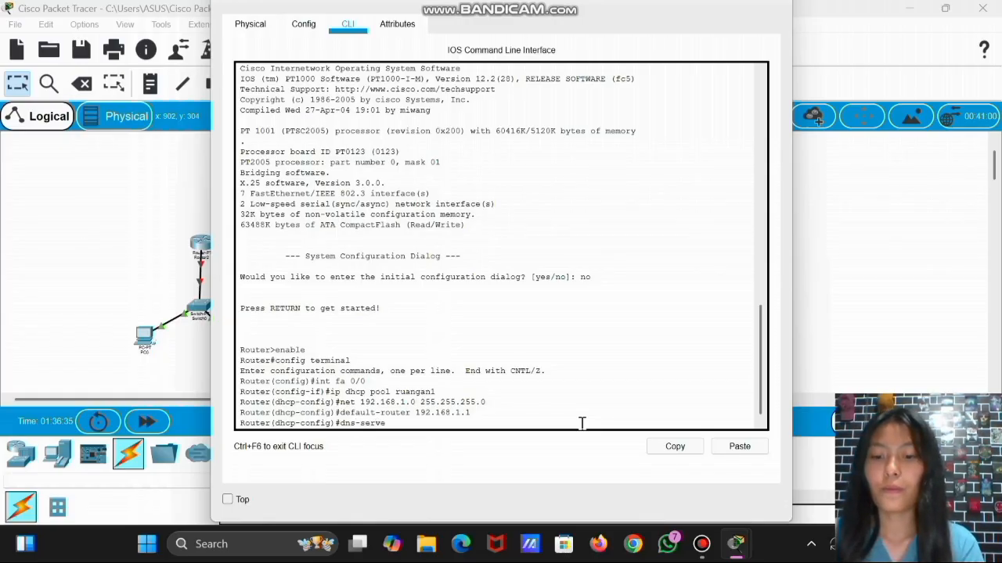
pyautogui.write('r')
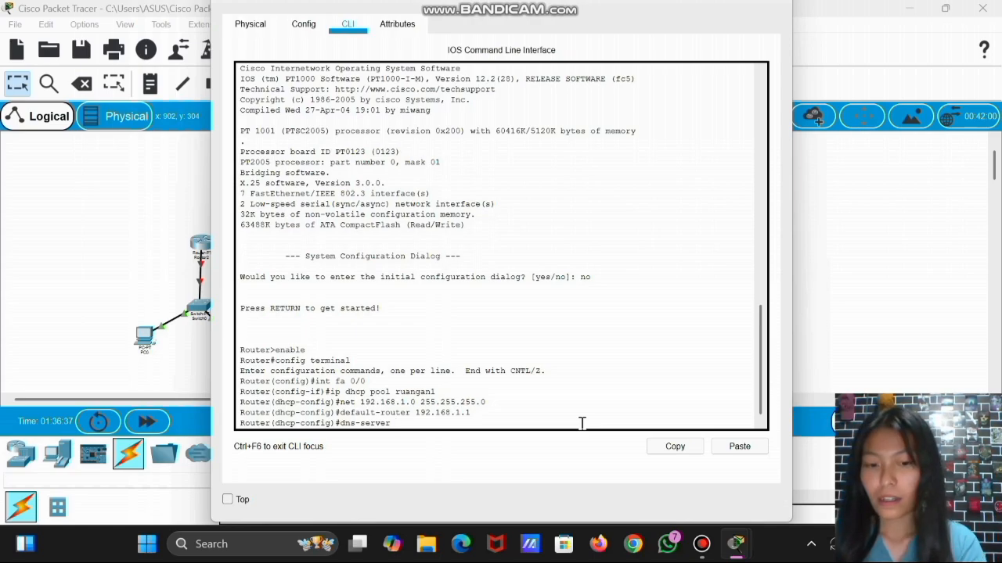
pyautogui.write(' 8.8.8')
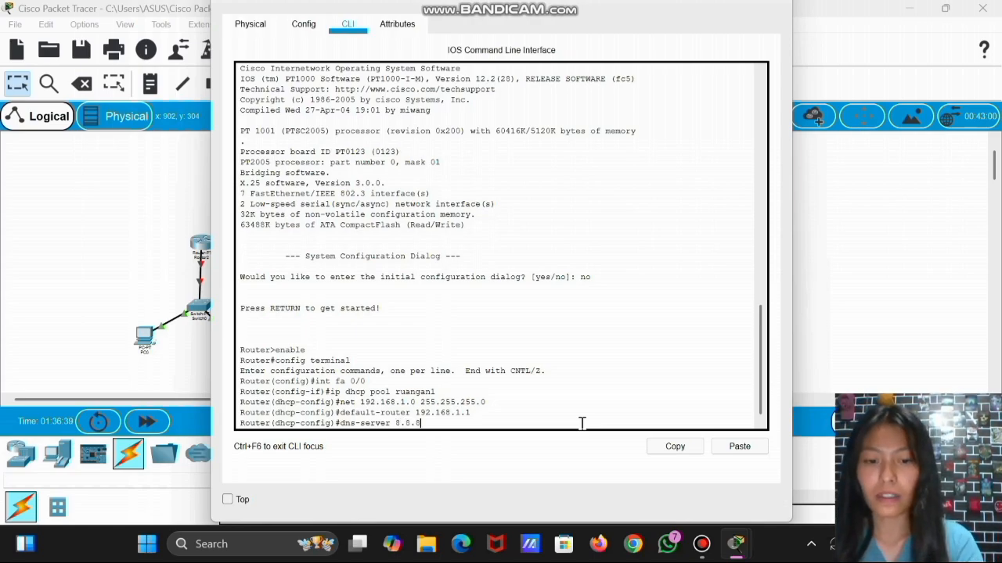
pyautogui.write('.8')
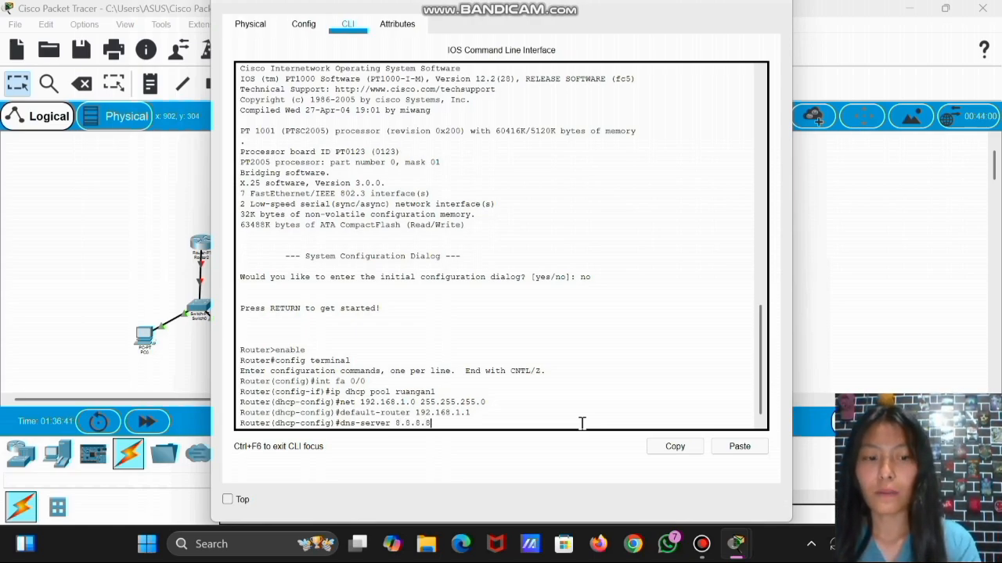
pyautogui.press('Return')
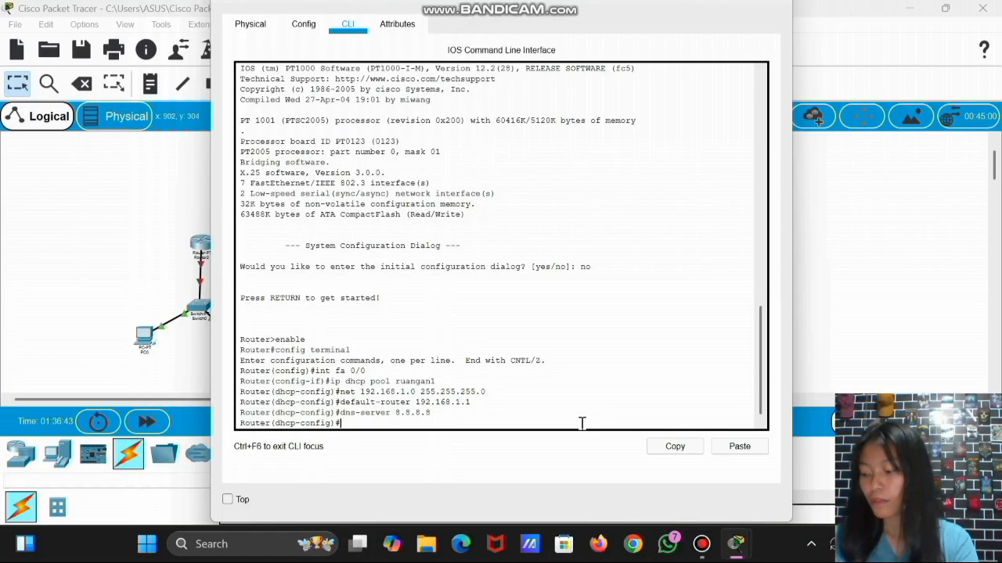
# Leave DHCP pool configuration and global configuration mode by entering ex twice.
pyautogui.write('ex')
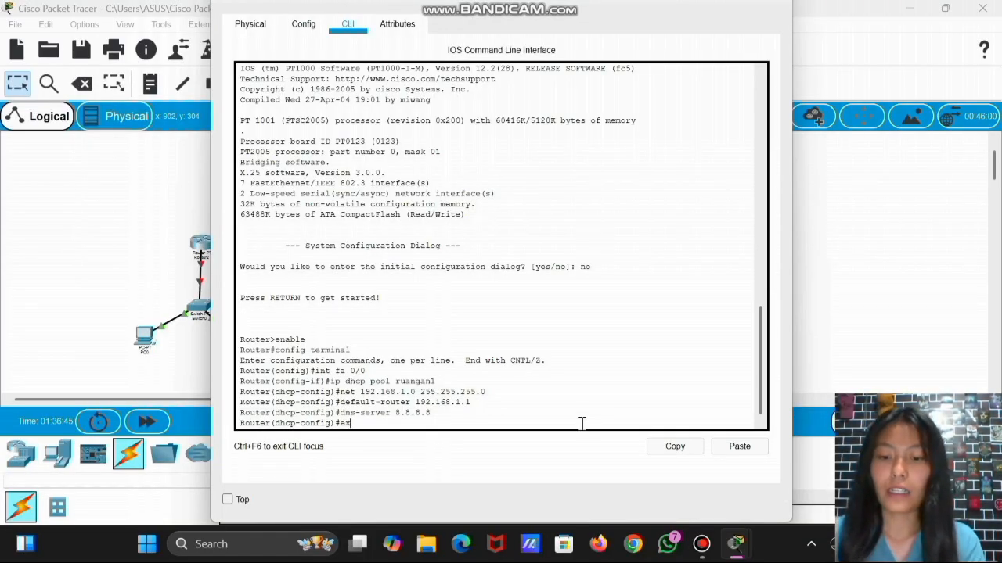
pyautogui.press('Return')
pyautogui.write('ex')
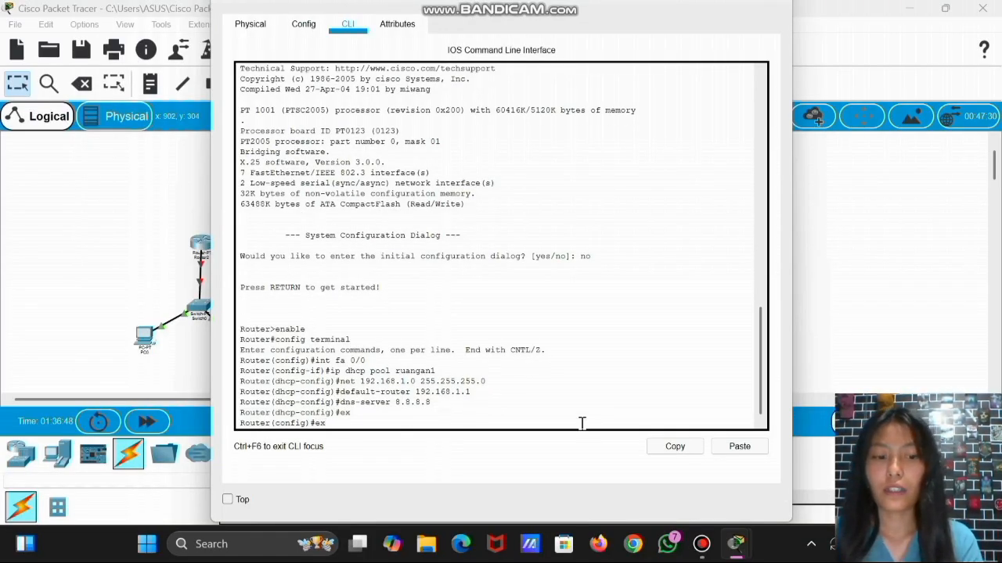
pyautogui.press('Return')
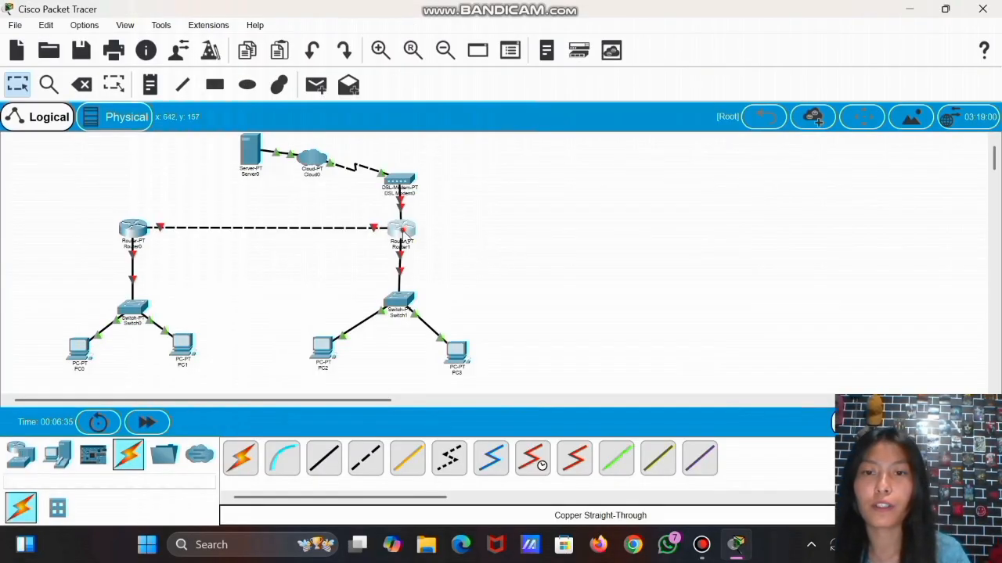
# Set Router1's FastEthernet6/0 to IP address 192.168.20.1 with mask 255.255.255.0 and turn the port on.
pyautogui.click(402, 230)
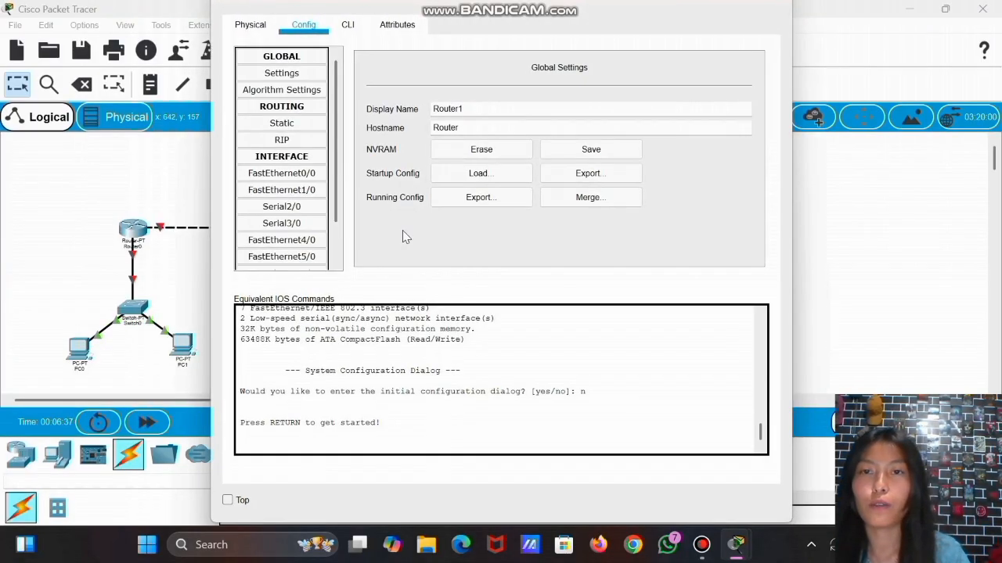
pyautogui.click(779, 6)
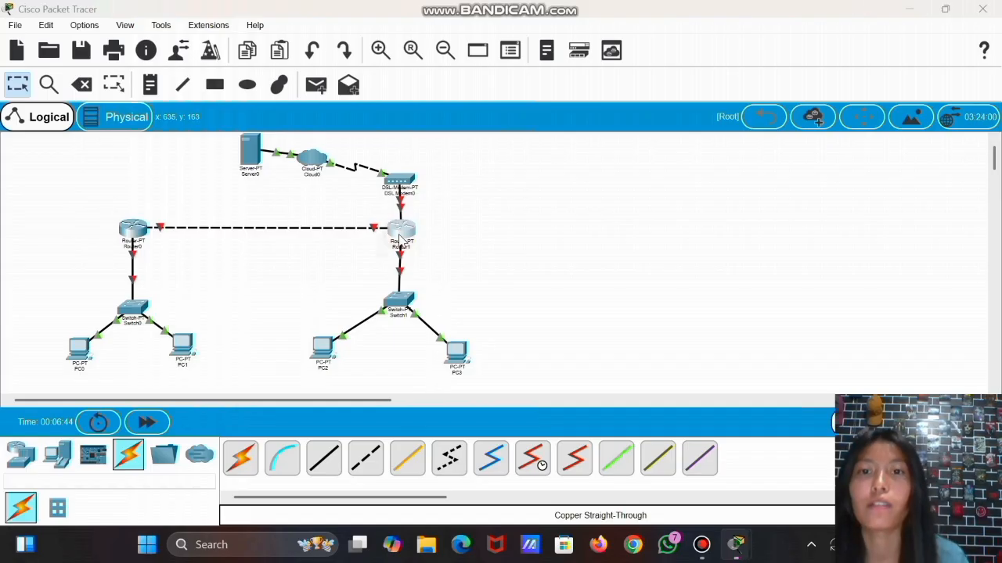
pyautogui.click(400, 231)
pyautogui.scroll(-1, 281, 186)
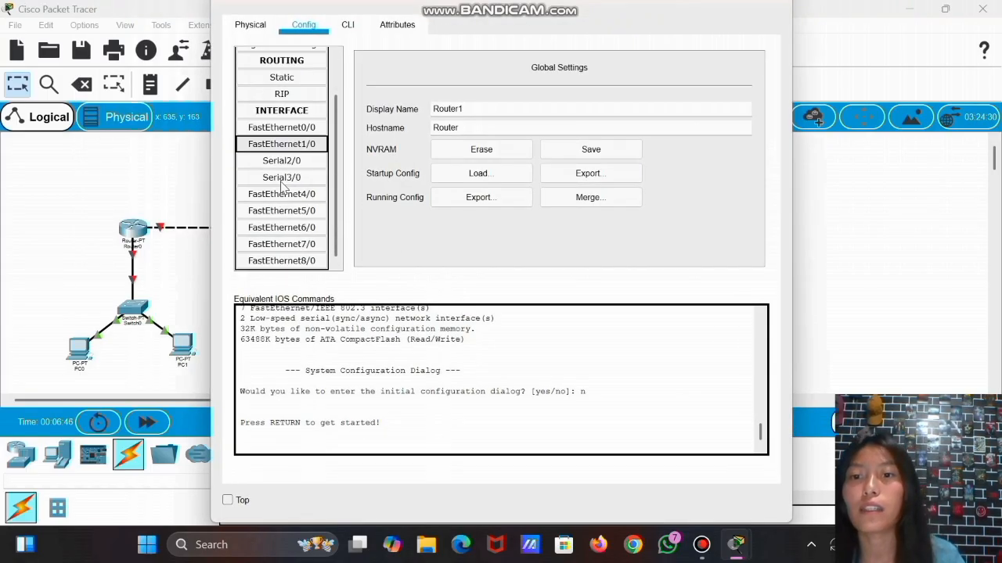
pyautogui.click(305, 228)
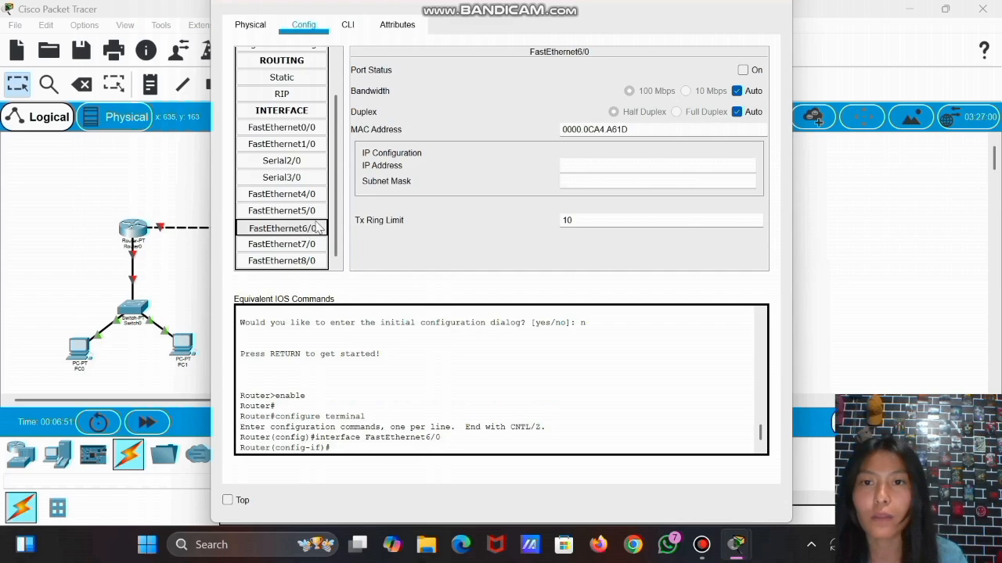
pyautogui.click(581, 162)
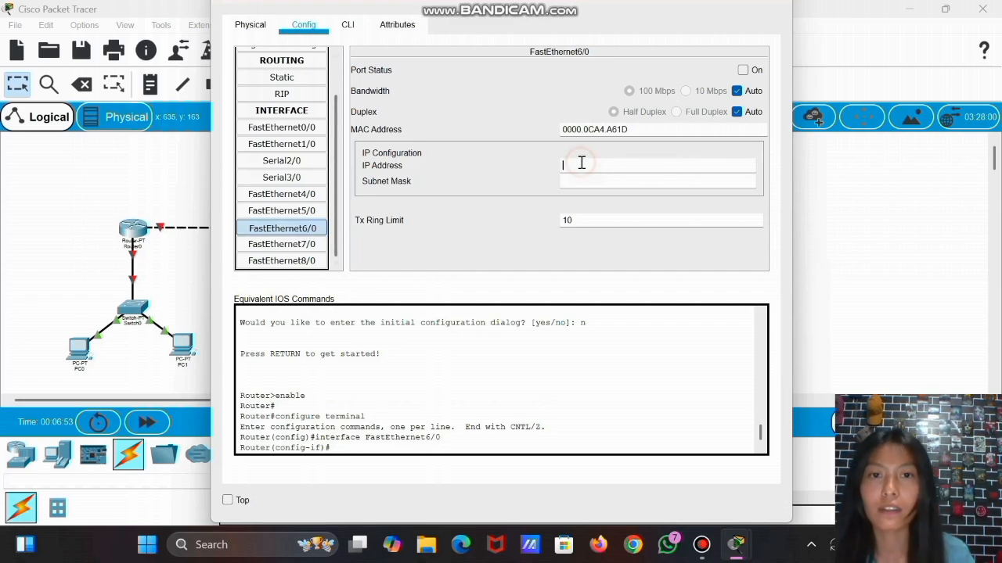
pyautogui.write('1')
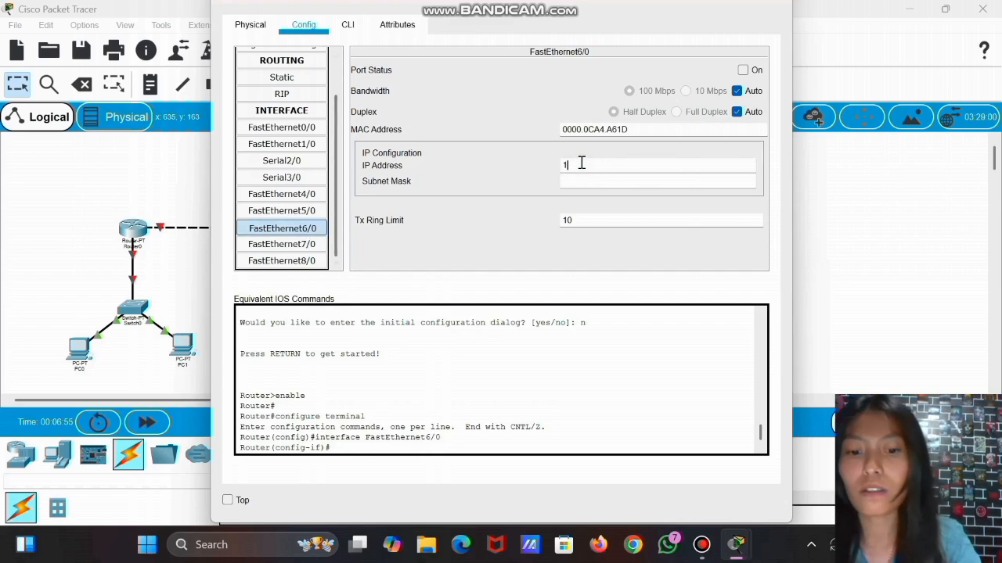
pyautogui.write('92')
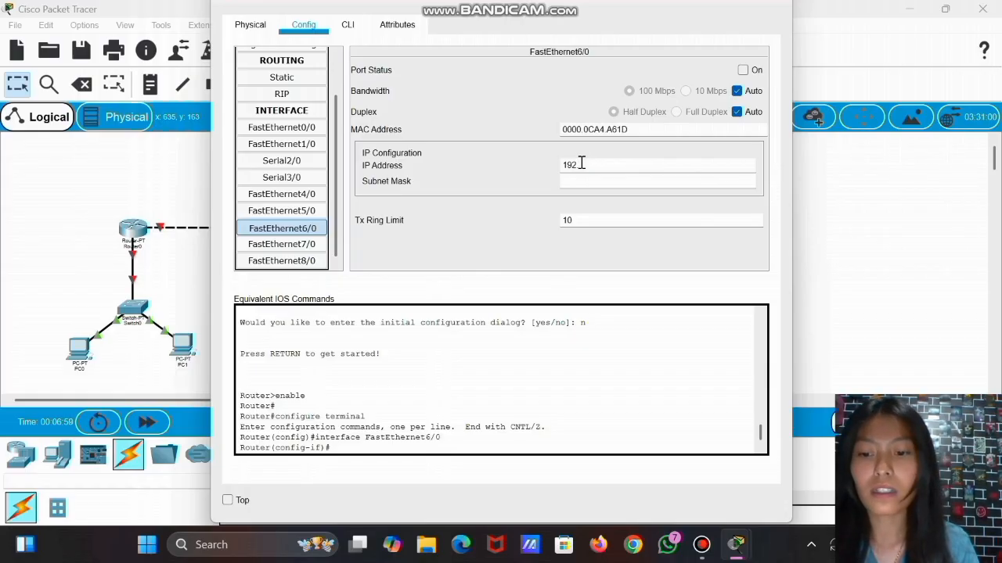
pyautogui.write('.168')
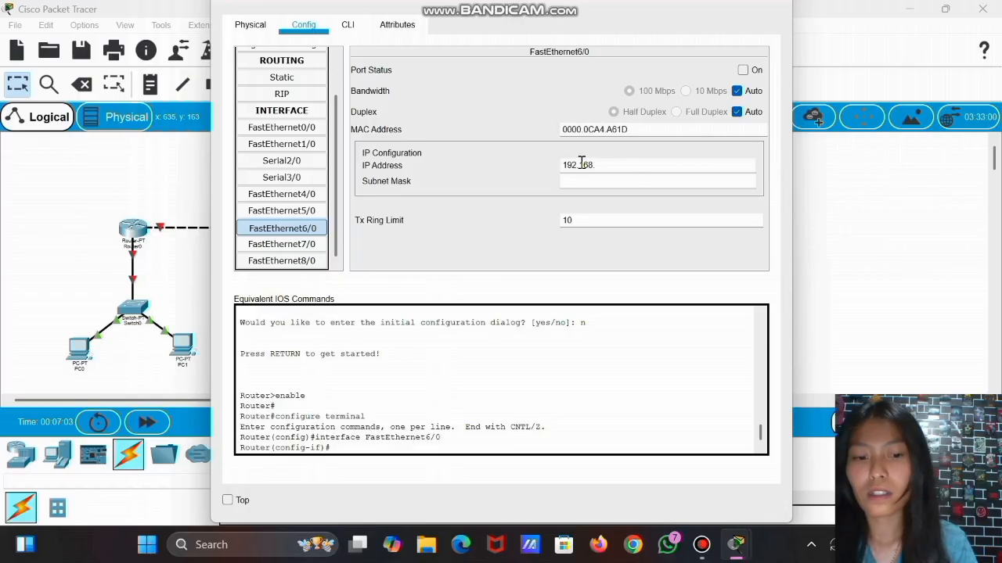
pyautogui.write('.20')
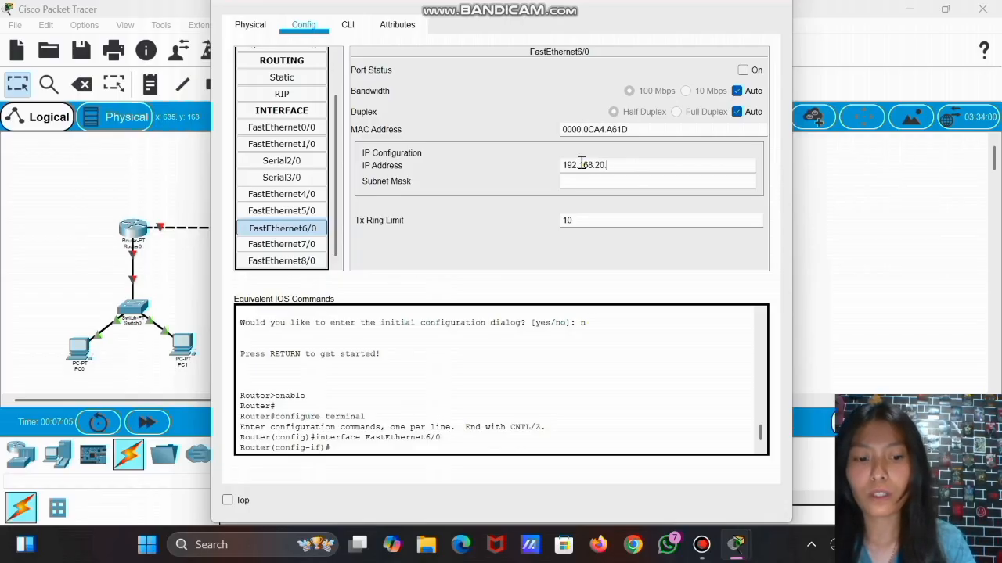
pyautogui.write('.1')
pyautogui.press('Return')
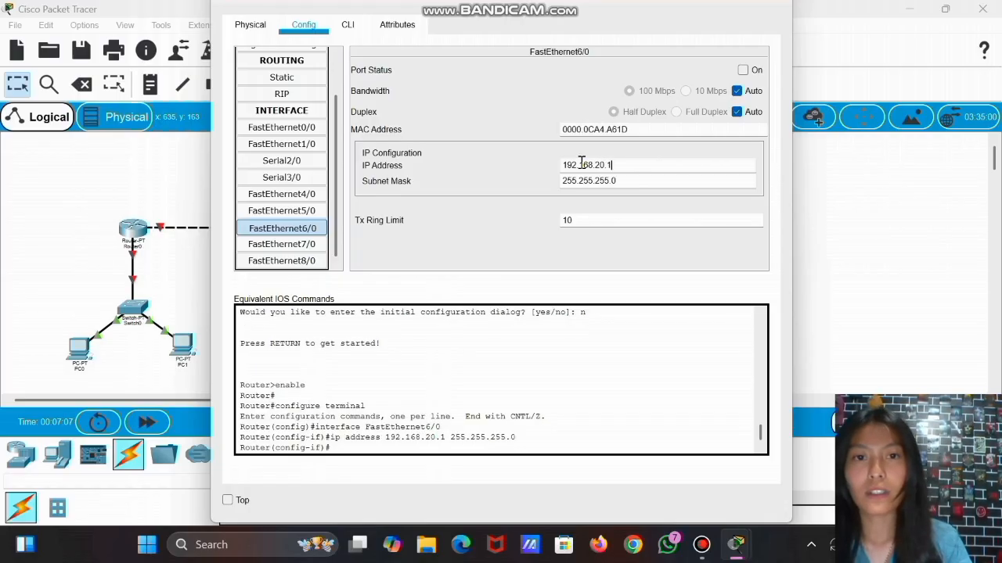
pyautogui.click(742, 70)
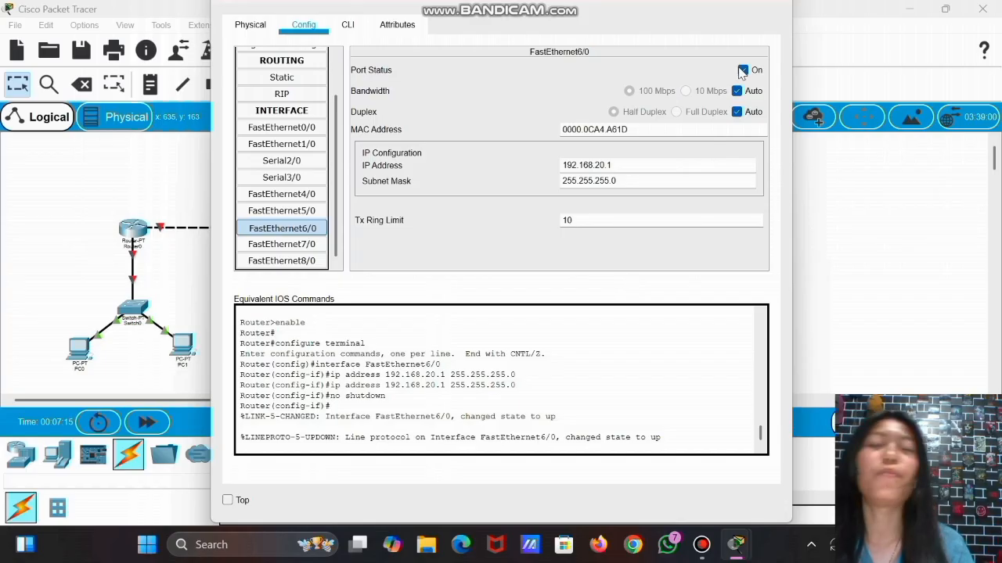
pyautogui.click(783, 7)
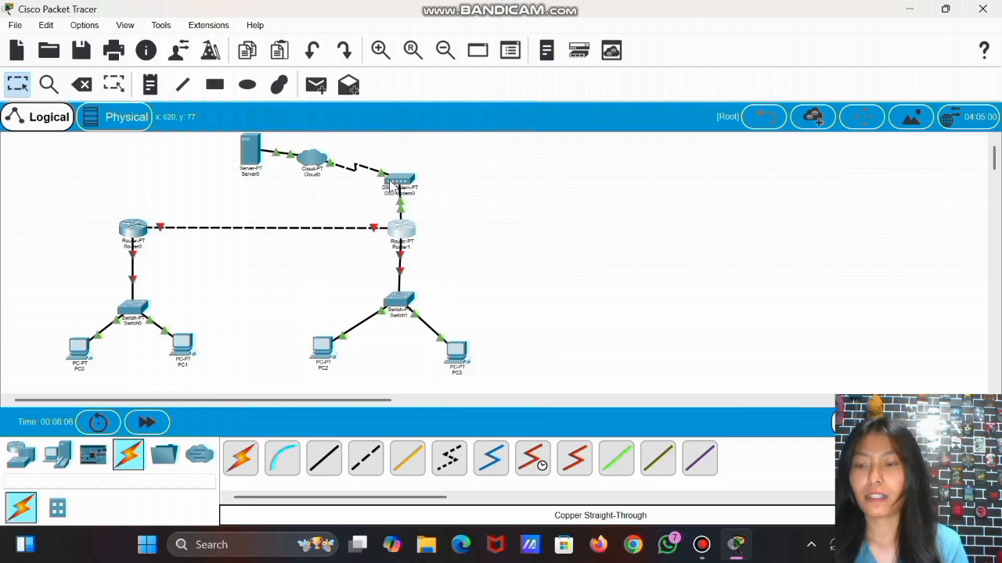
# Add a DSL connection from Modem4 to Ethernet6 in Cloud0's configuration.
pyautogui.moveTo(396, 186)
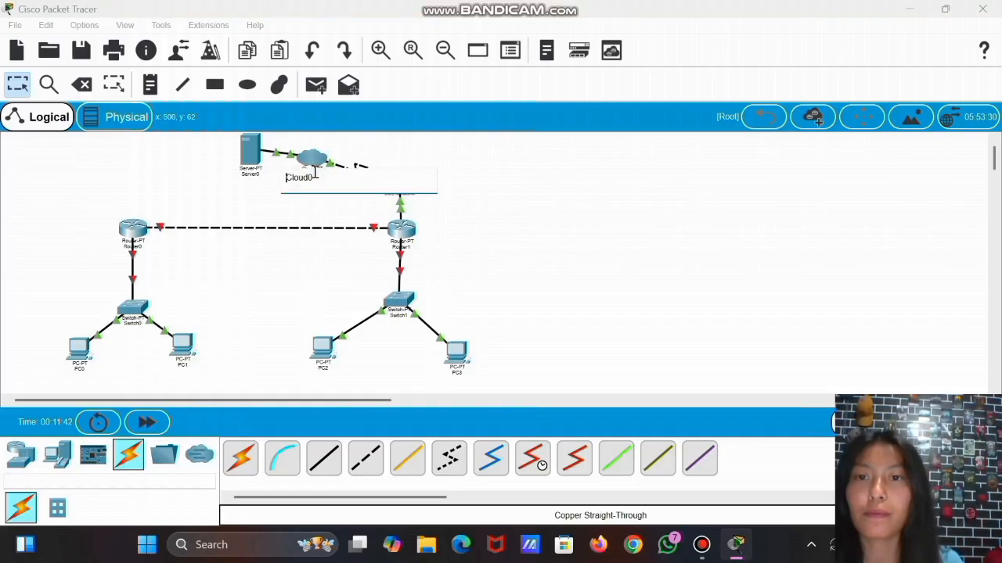
pyautogui.click(313, 166)
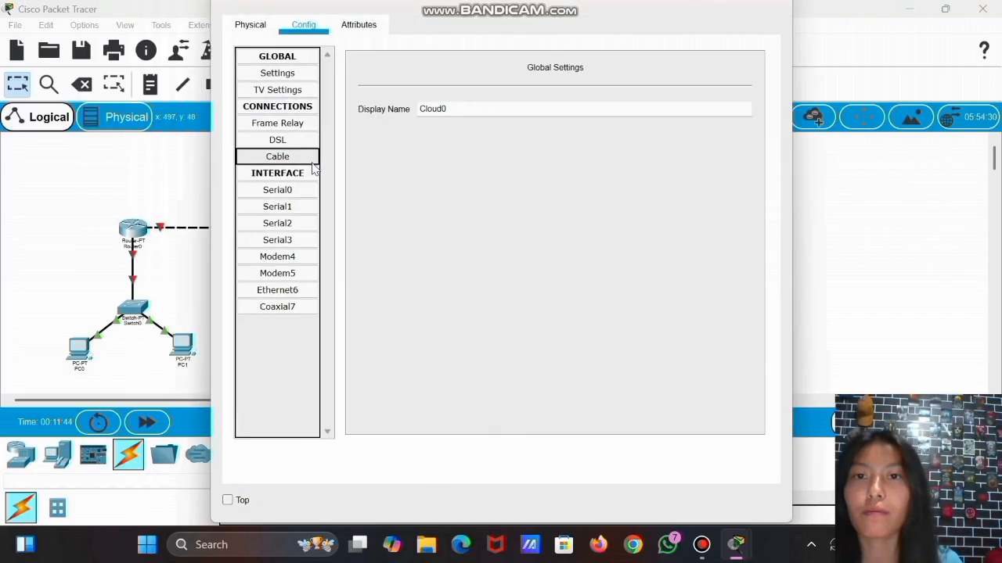
pyautogui.click(296, 142)
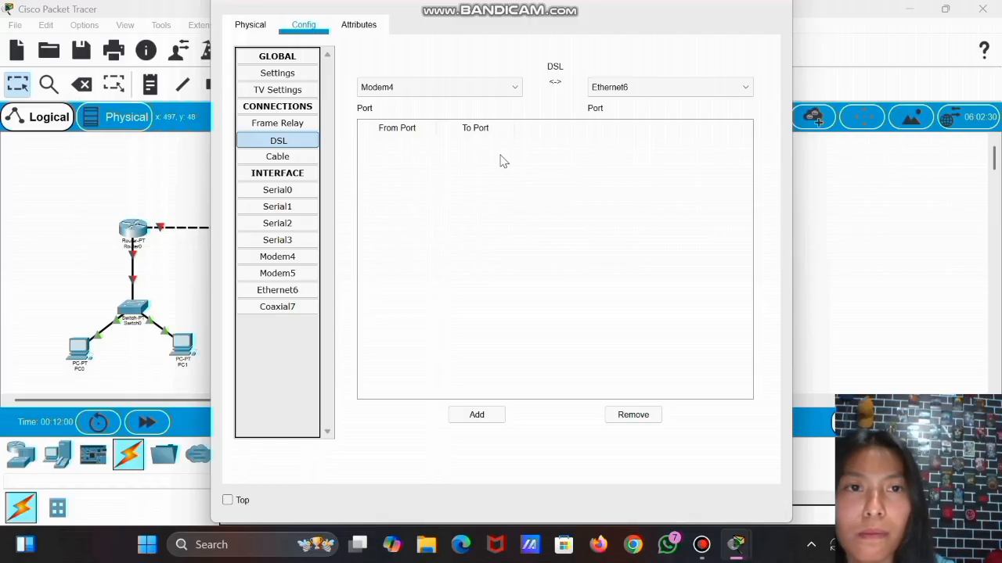
pyautogui.click(748, 91)
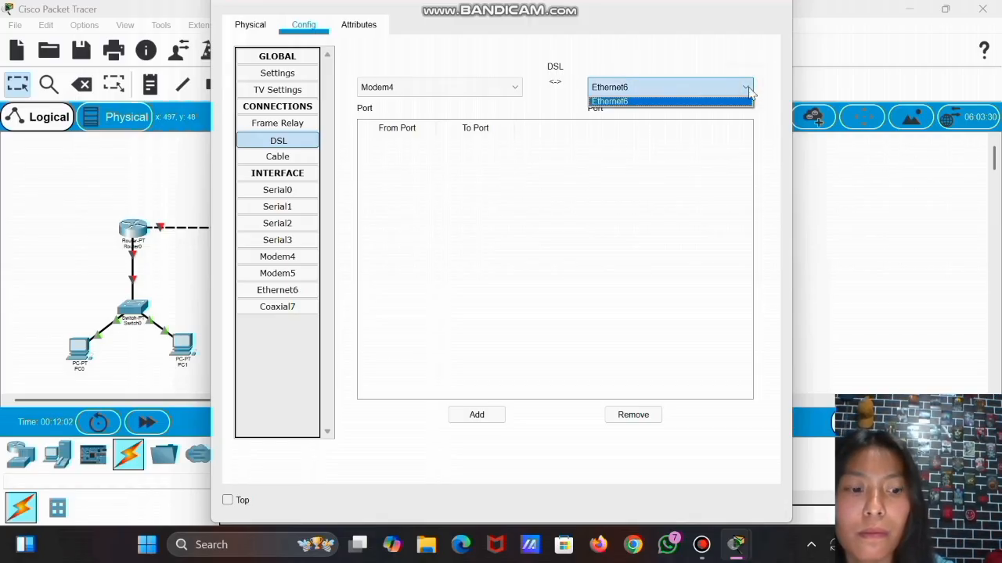
pyautogui.click(748, 91)
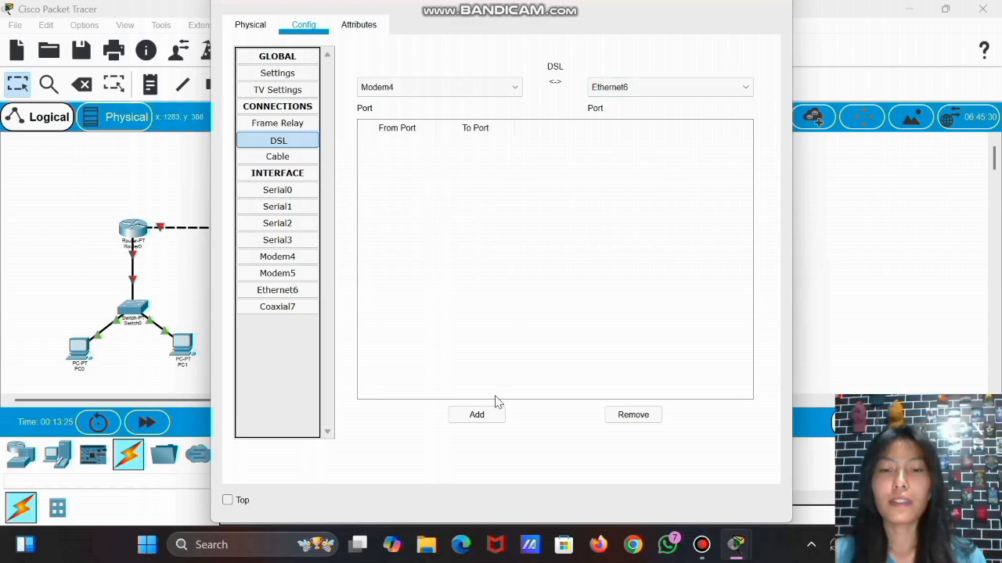
pyautogui.click(484, 415)
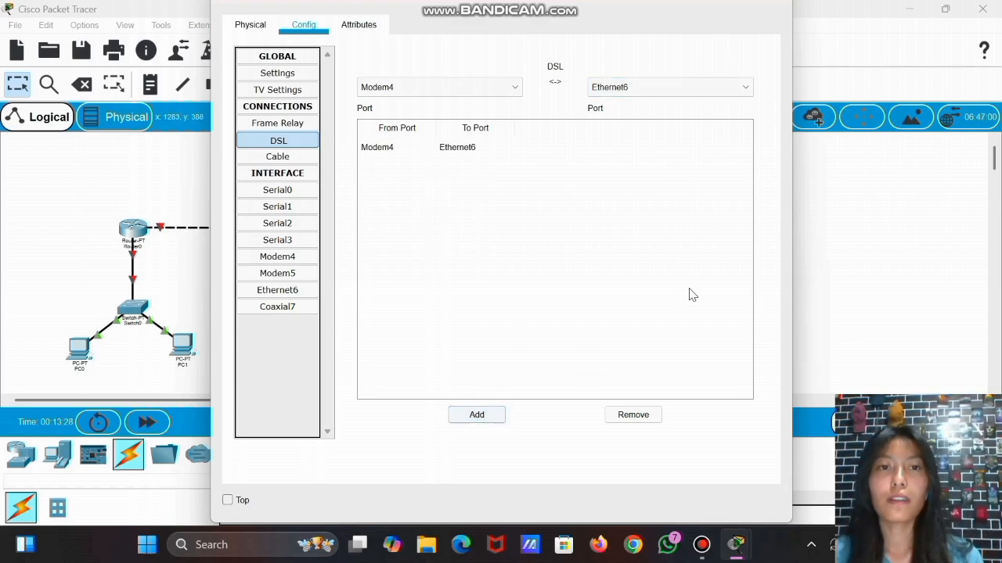
pyautogui.click(783, 7)
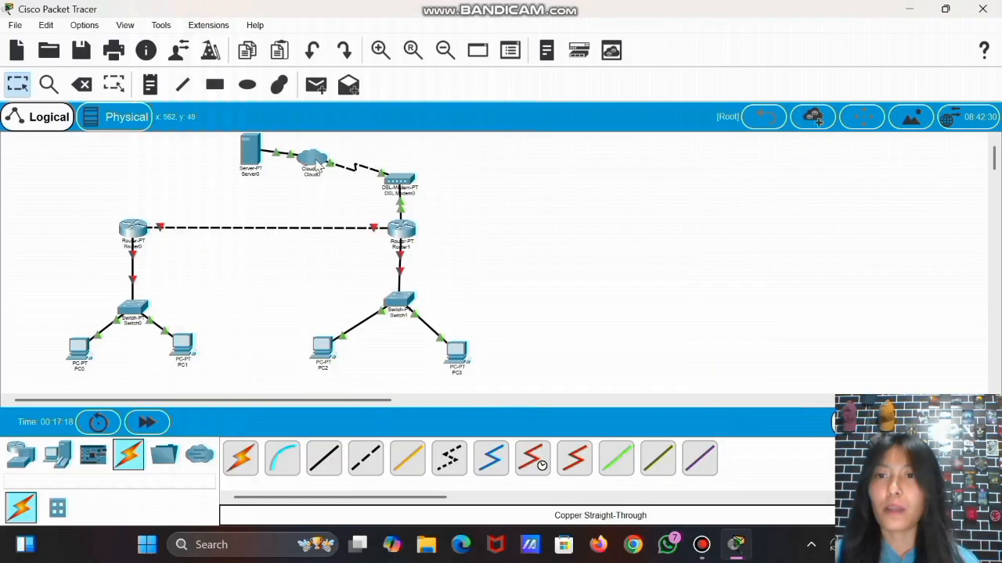
# Assign Server0 the static IP address 192.168.20.2 with subnet mask 255.255.255.0.
pyautogui.click(246, 154)
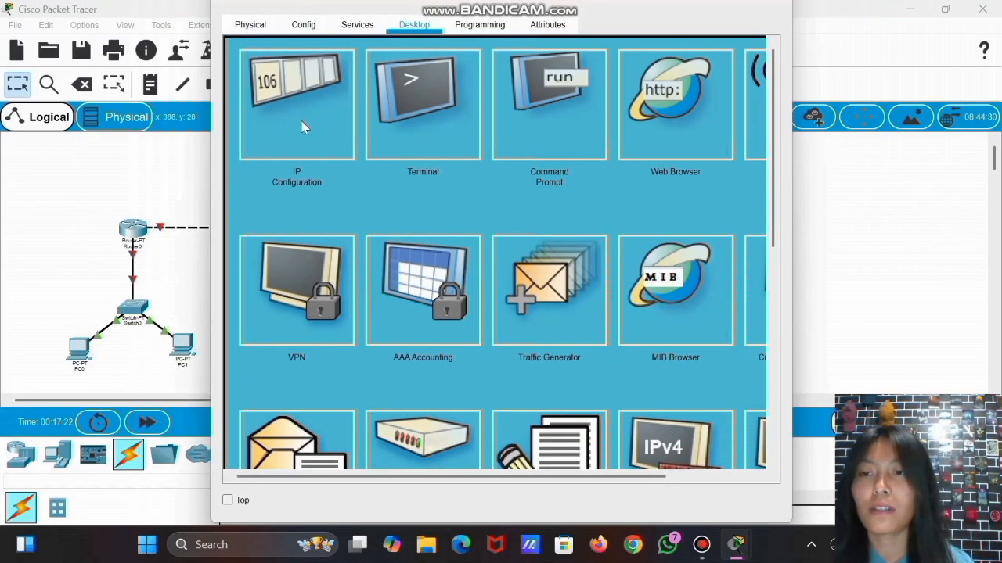
pyautogui.click(303, 127)
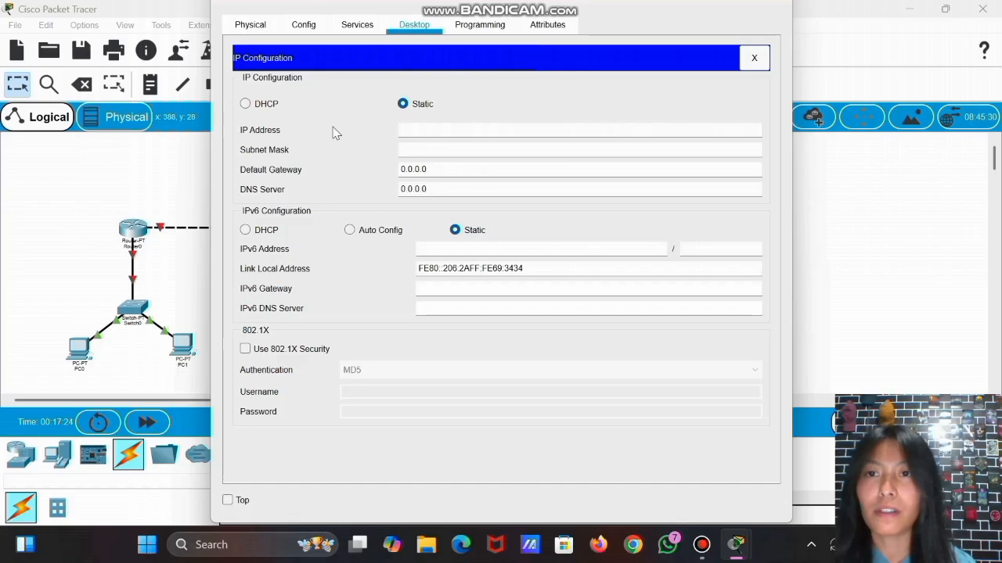
pyautogui.click(420, 126)
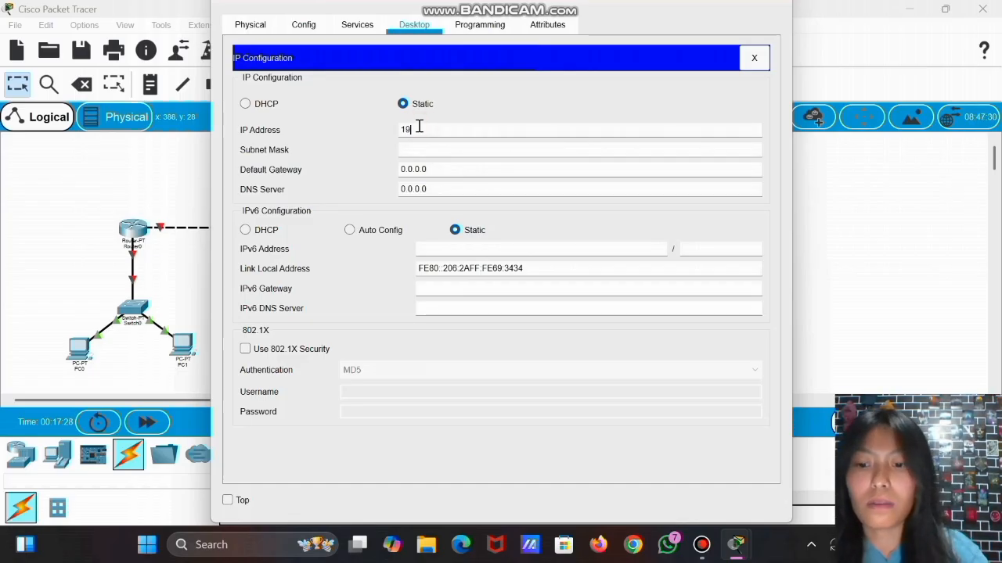
pyautogui.write('192.168.20.2')
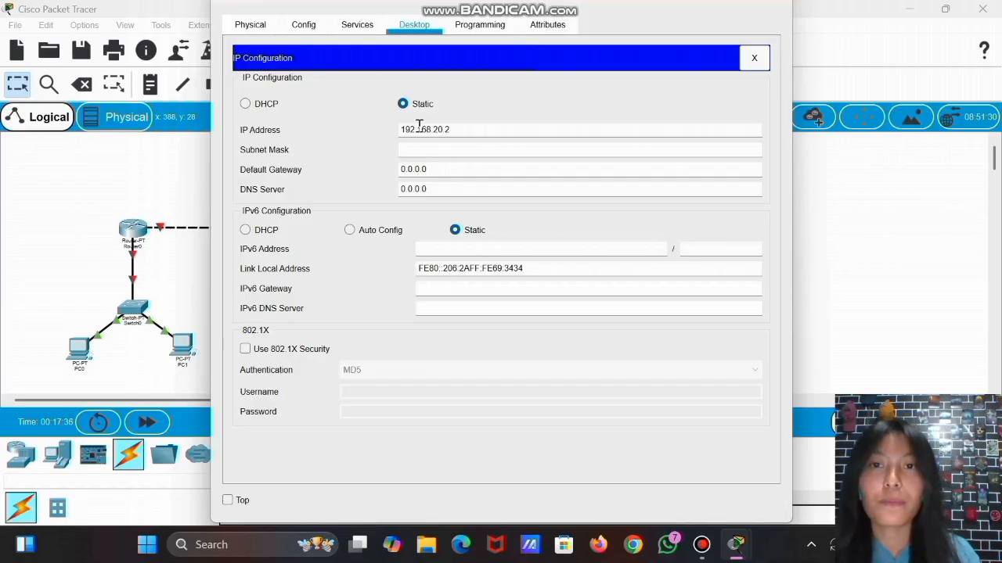
pyautogui.press('Return')
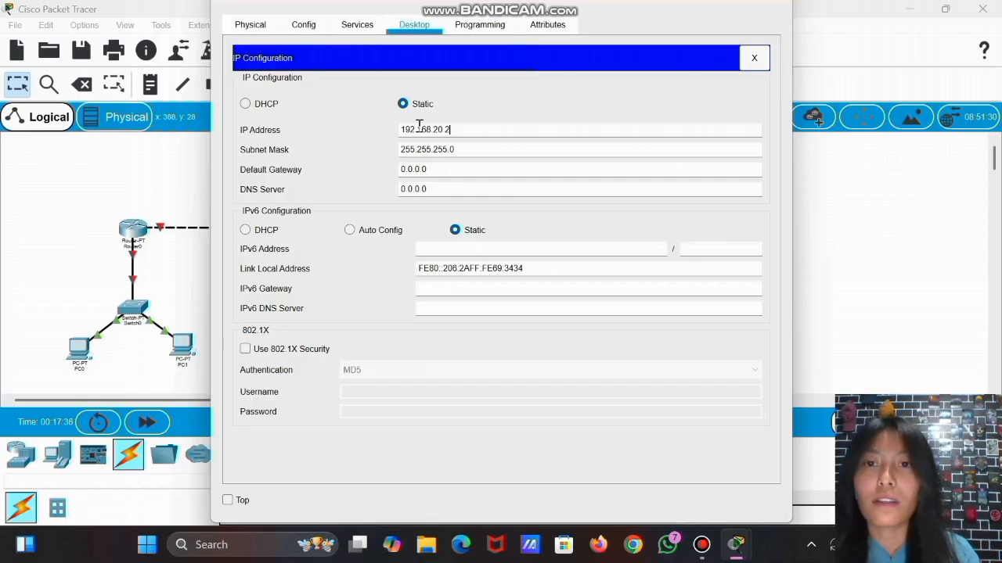
# Set Server0's default gateway to 192.168.20.1 and its DNS server to 8.8.8.8.
pyautogui.click(428, 168)
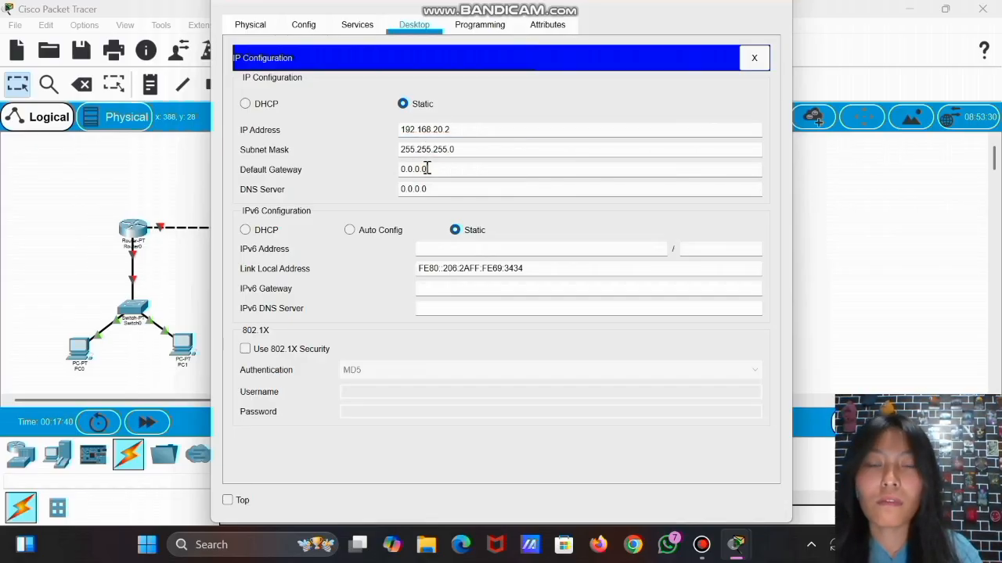
pyautogui.press('BackSpace')
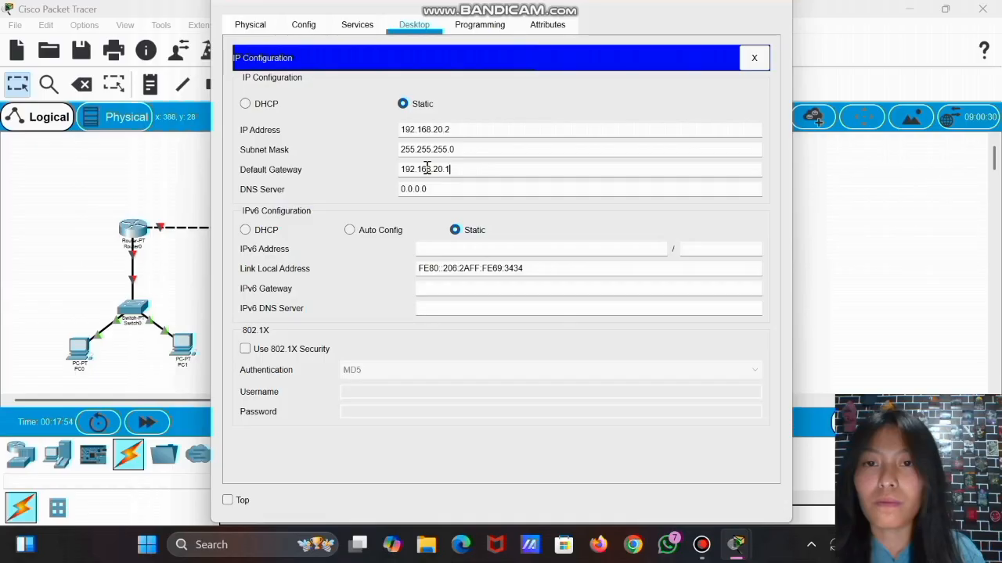
pyautogui.click(431, 189)
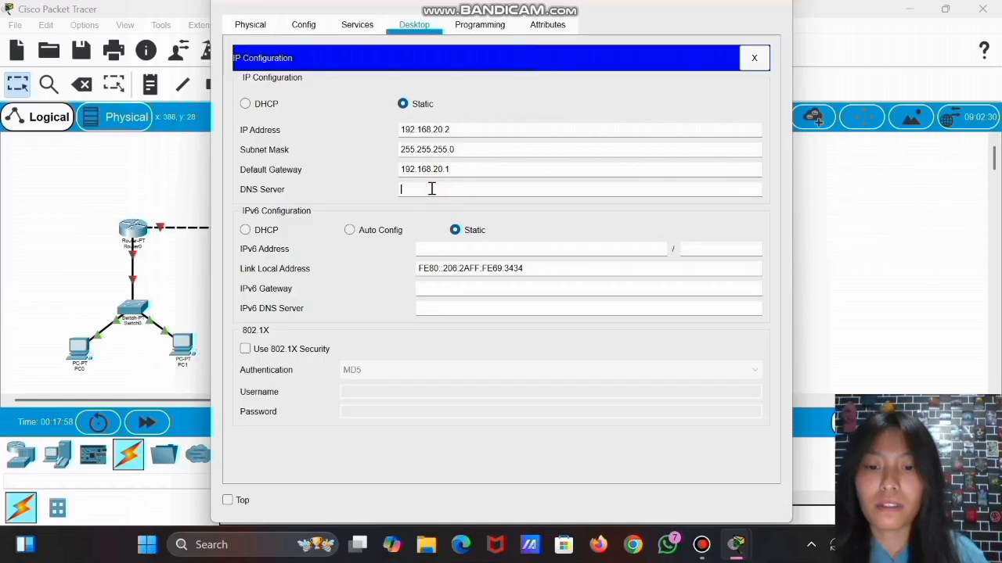
pyautogui.write('8.8')
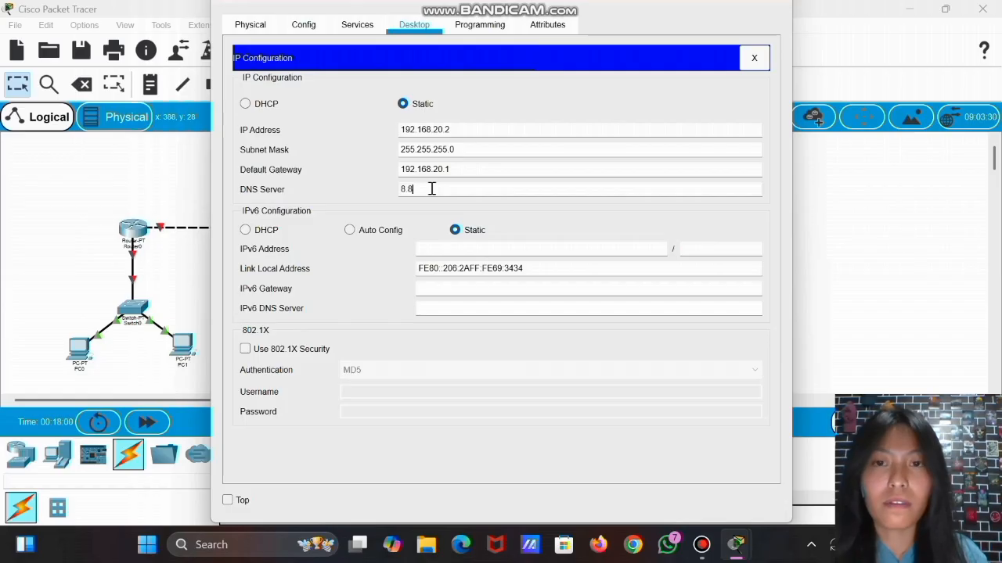
pyautogui.write('.8.')
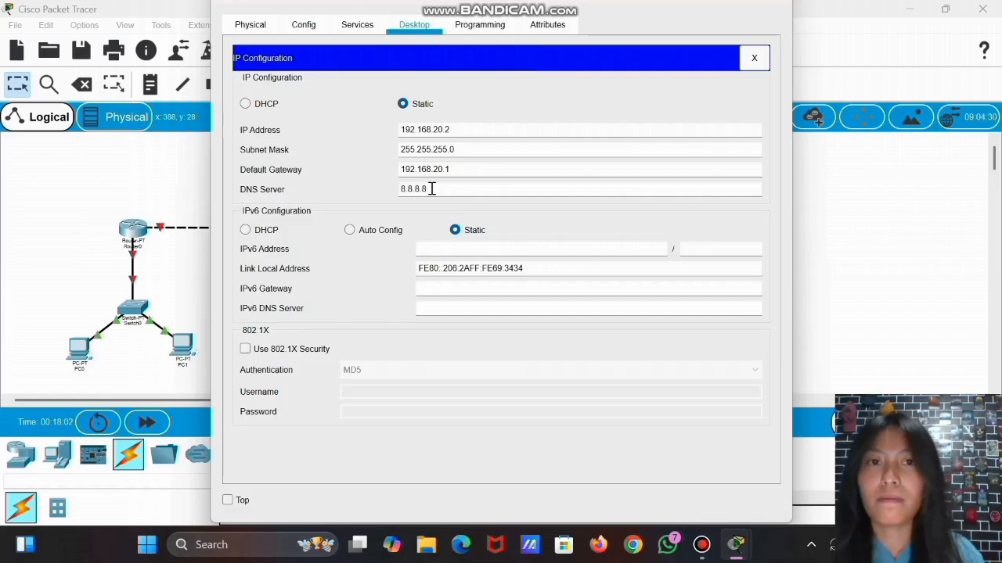
pyautogui.write('8')
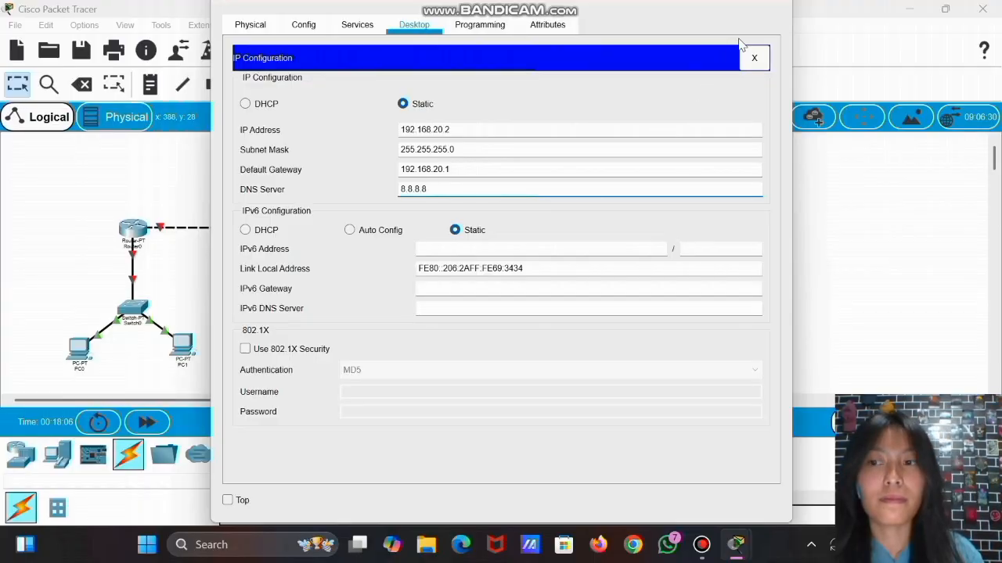
pyautogui.click(782, 6)
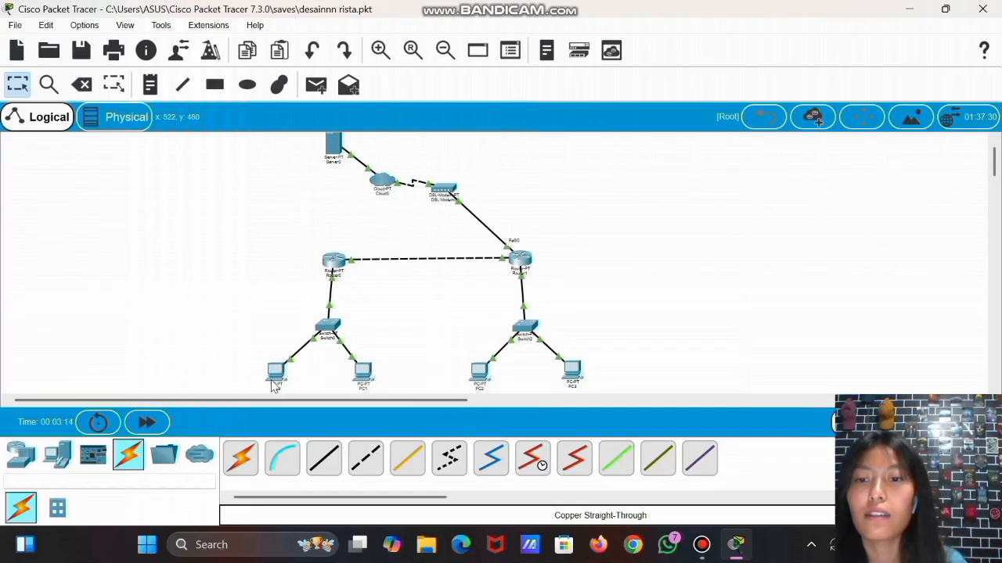
# Switch PC0's IPv4 gateway and DNS configuration to DHCP.
pyautogui.click(276, 378)
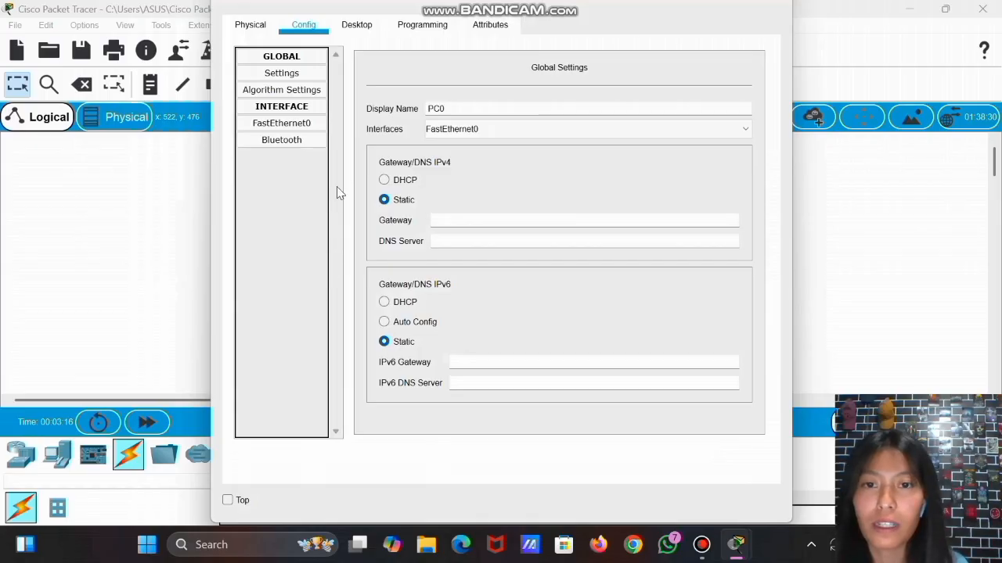
pyautogui.click(385, 181)
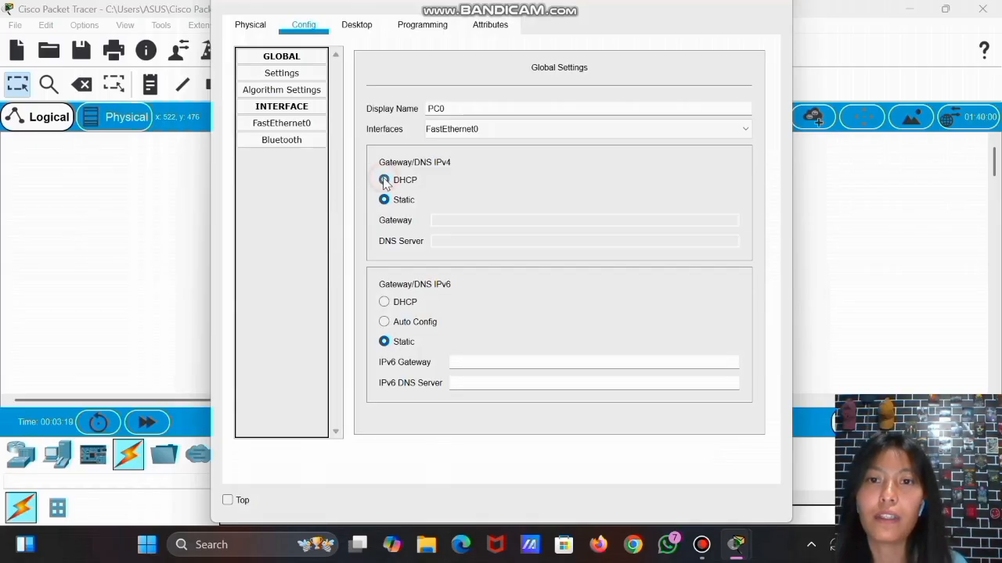
pyautogui.click(782, 6)
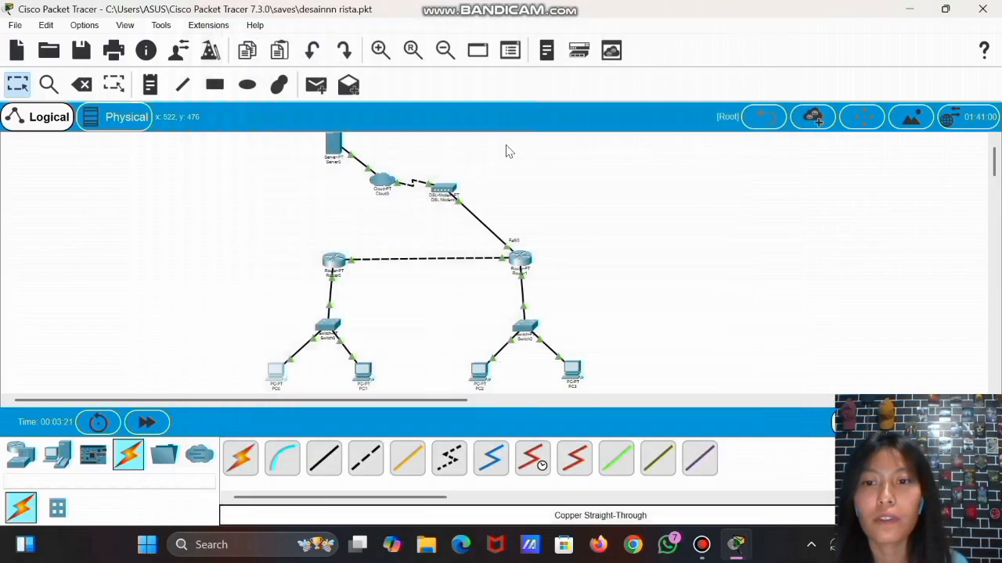
# Switch the IPv4 gateway and DNS configuration of PC1, PC2 and PC3 to DHCP.
pyautogui.click(363, 374)
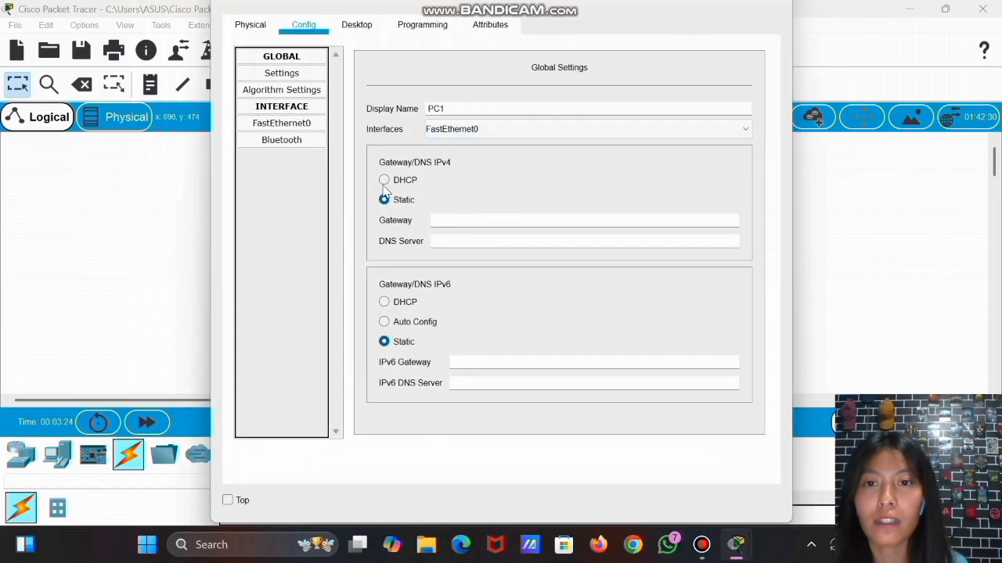
pyautogui.click(384, 182)
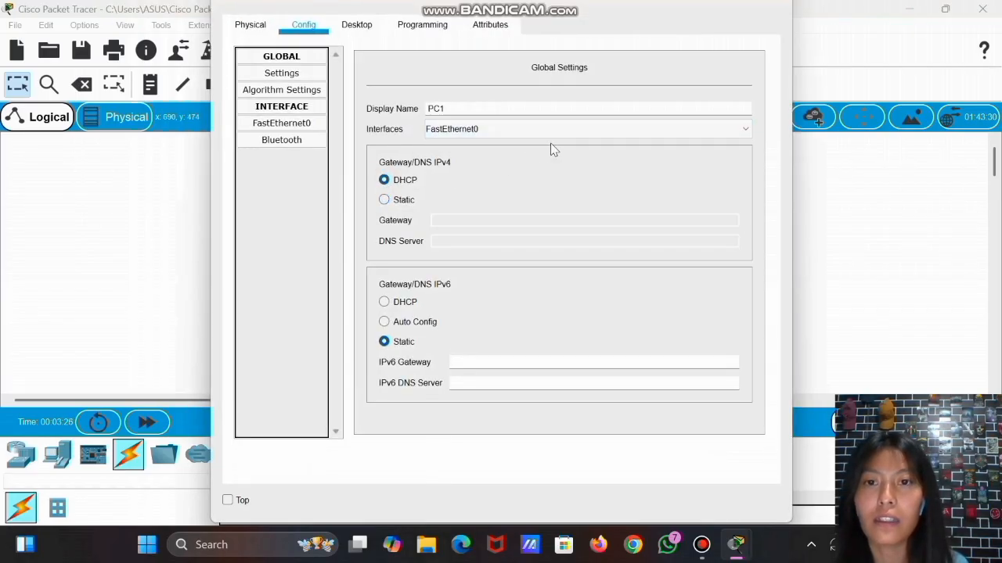
pyautogui.click(781, 8)
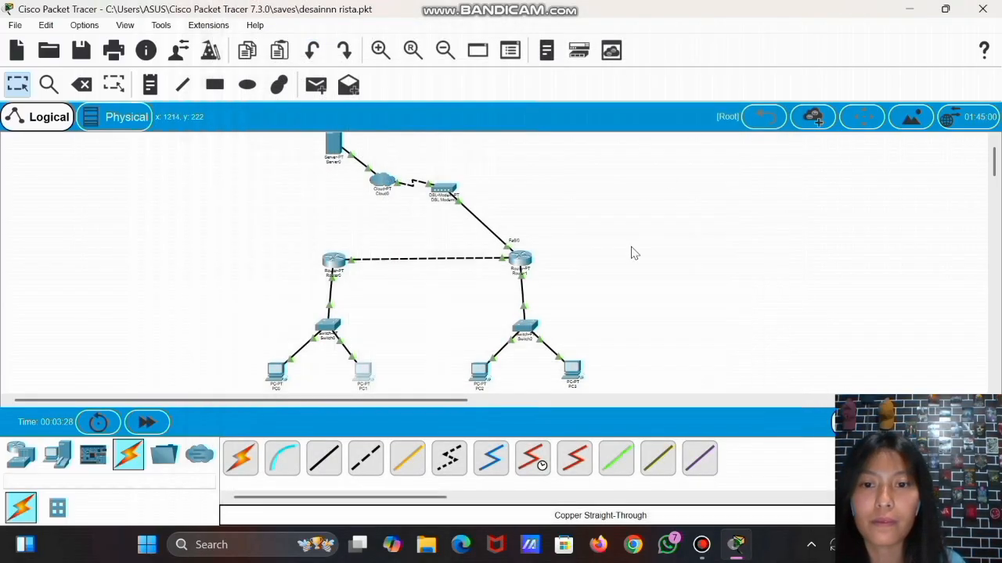
pyautogui.click(478, 374)
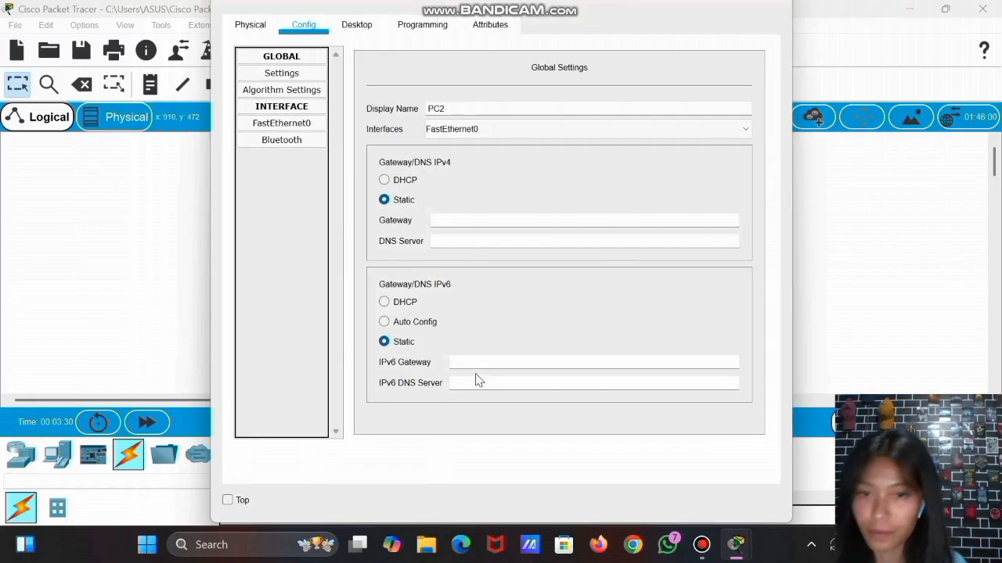
pyautogui.click(384, 179)
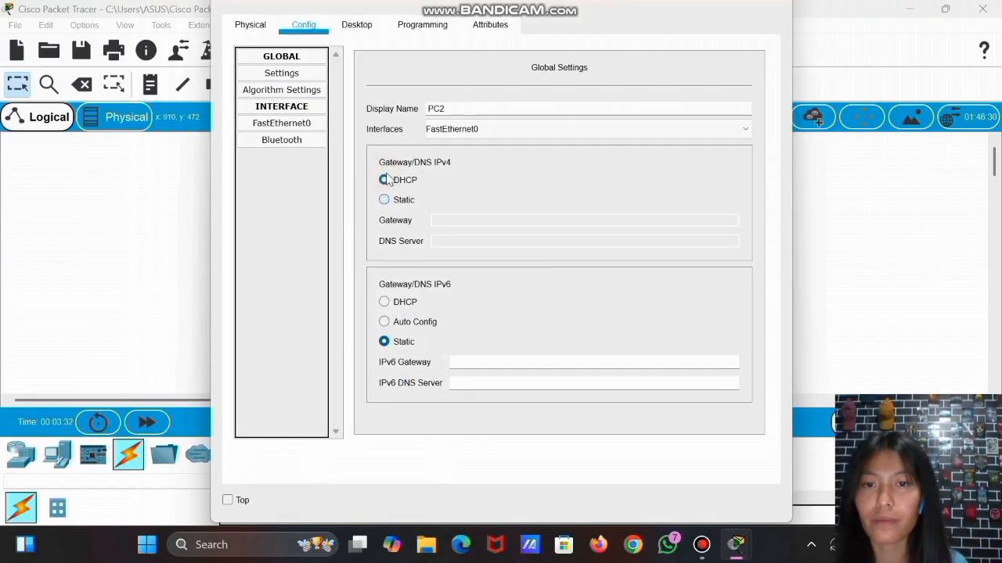
pyautogui.click(781, 7)
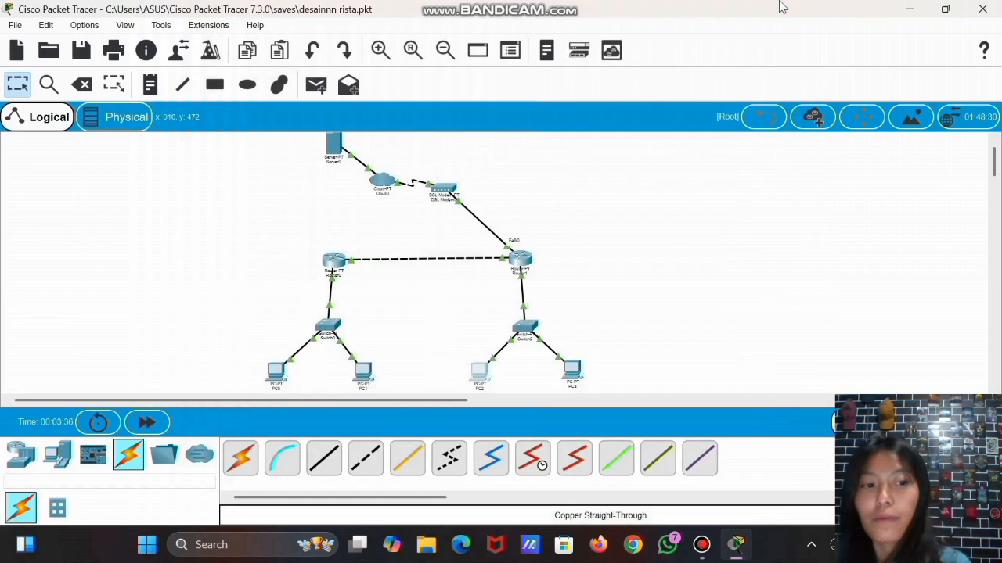
pyautogui.click(571, 370)
pyautogui.click(385, 180)
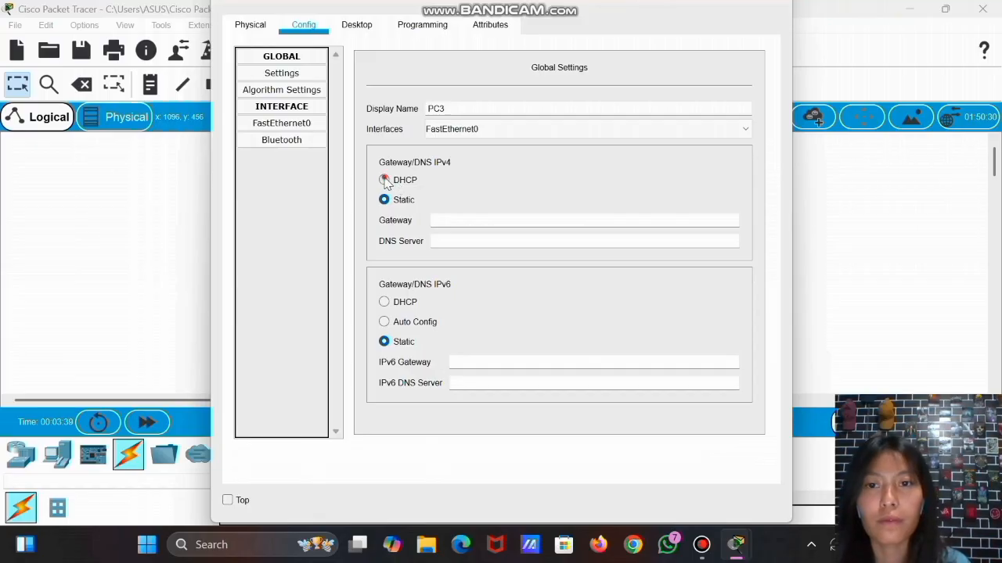
pyautogui.click(781, 7)
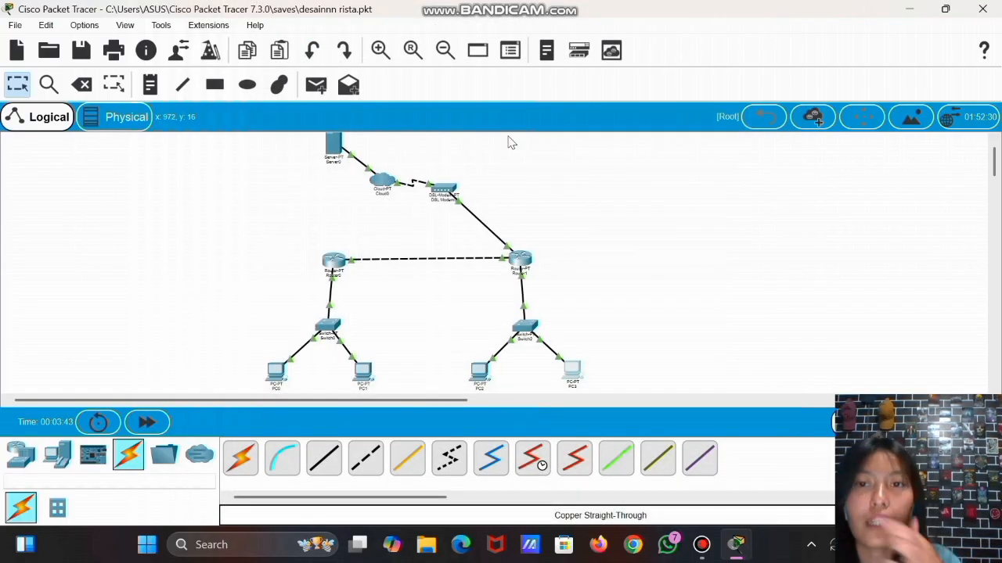
# Send a simple PDU from Server0 to PC1 and repeat it to test the connection between them.
pyautogui.click(316, 85)
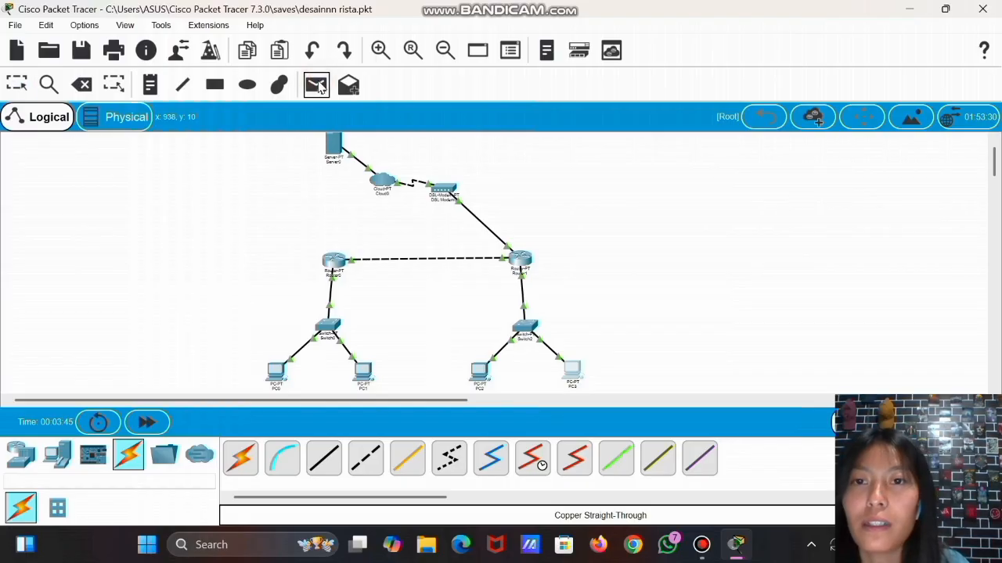
pyautogui.click(335, 148)
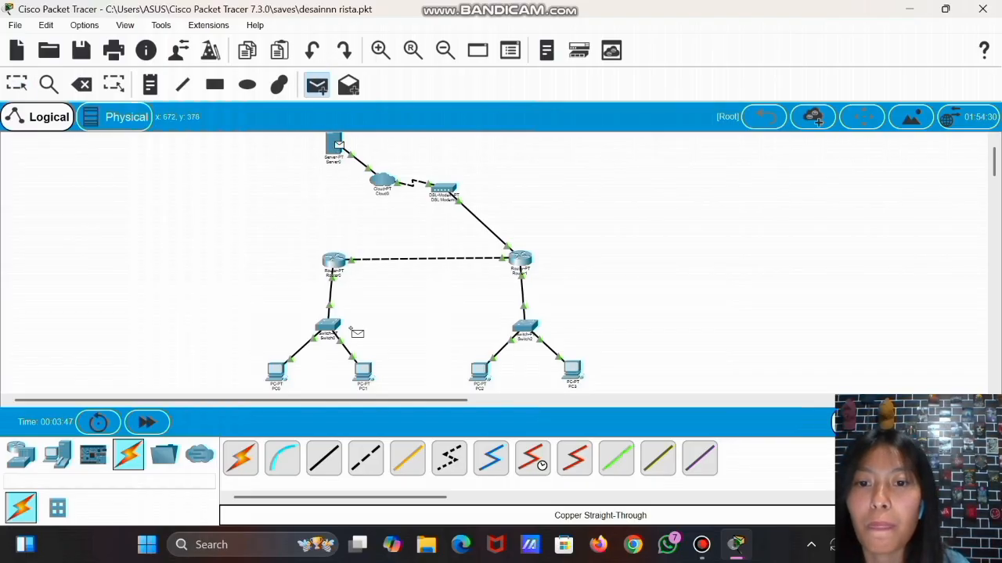
pyautogui.click(363, 373)
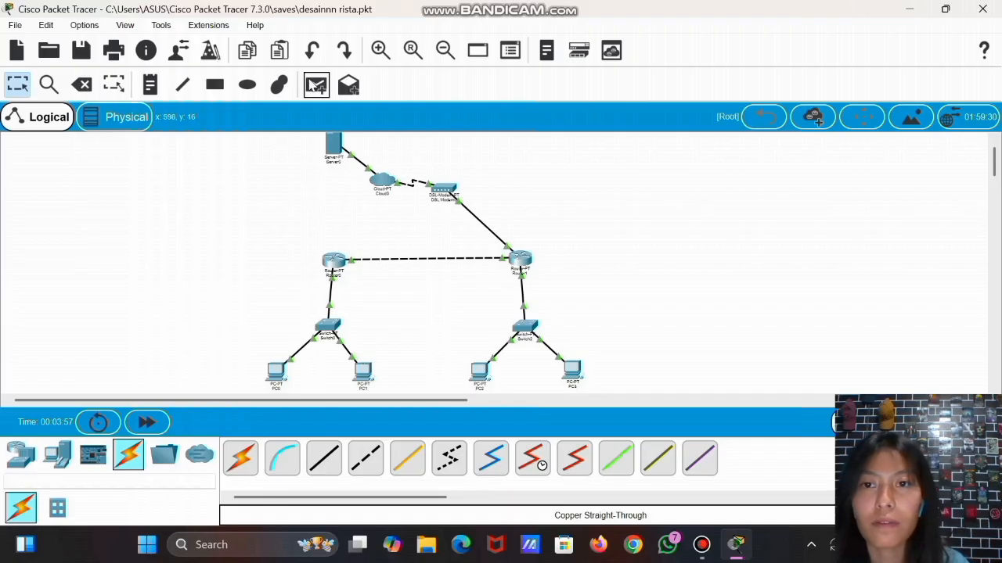
pyautogui.click(317, 86)
pyautogui.click(337, 144)
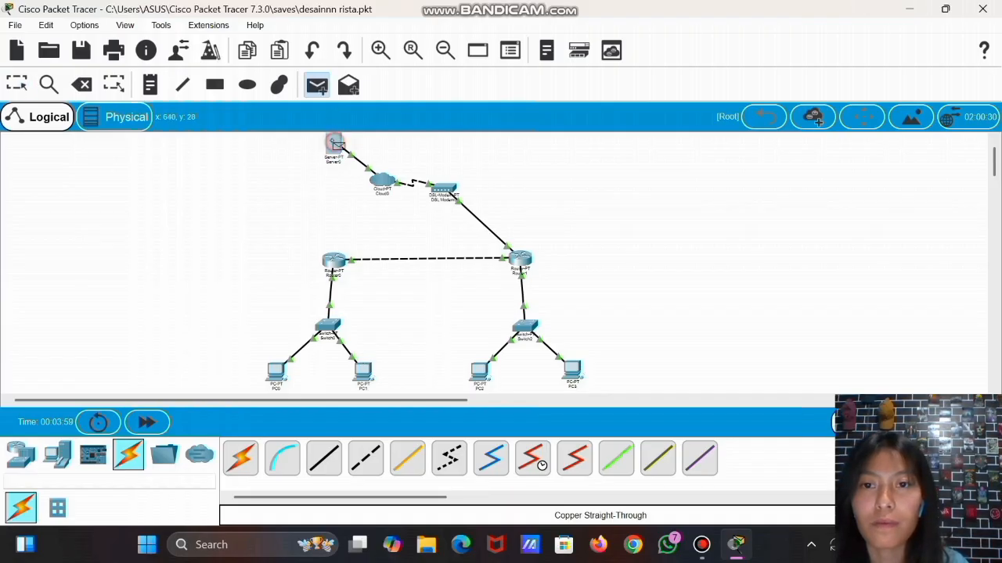
pyautogui.click(363, 374)
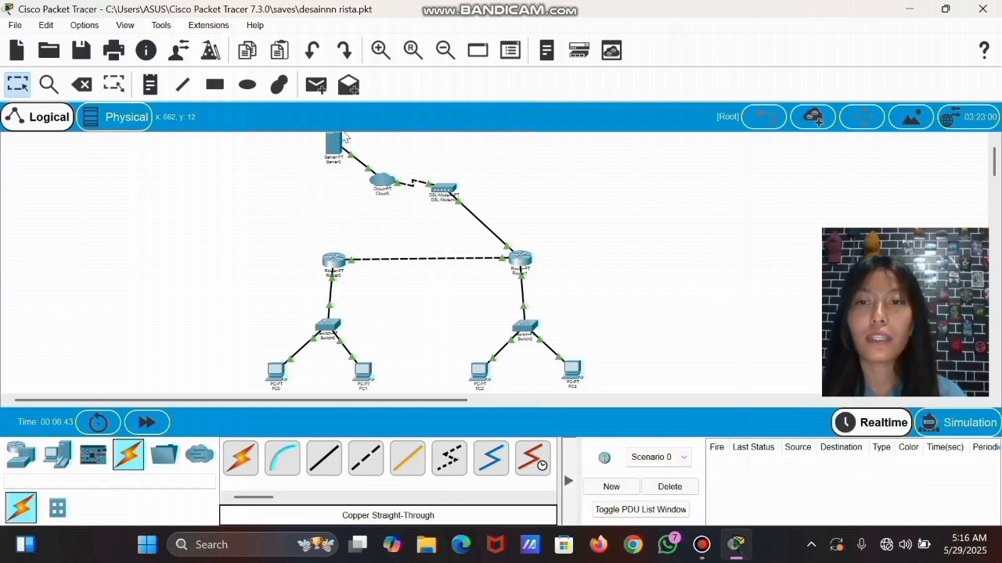
# Check Server0's address details and send a simple PDU from Router1 to Server0.
pyautogui.moveTo(332, 146)
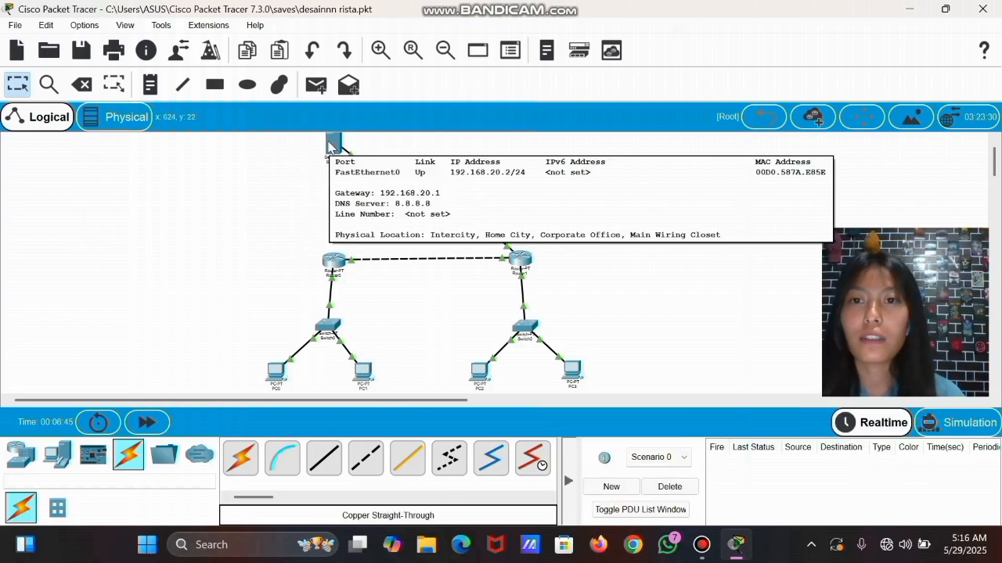
pyautogui.press('p')
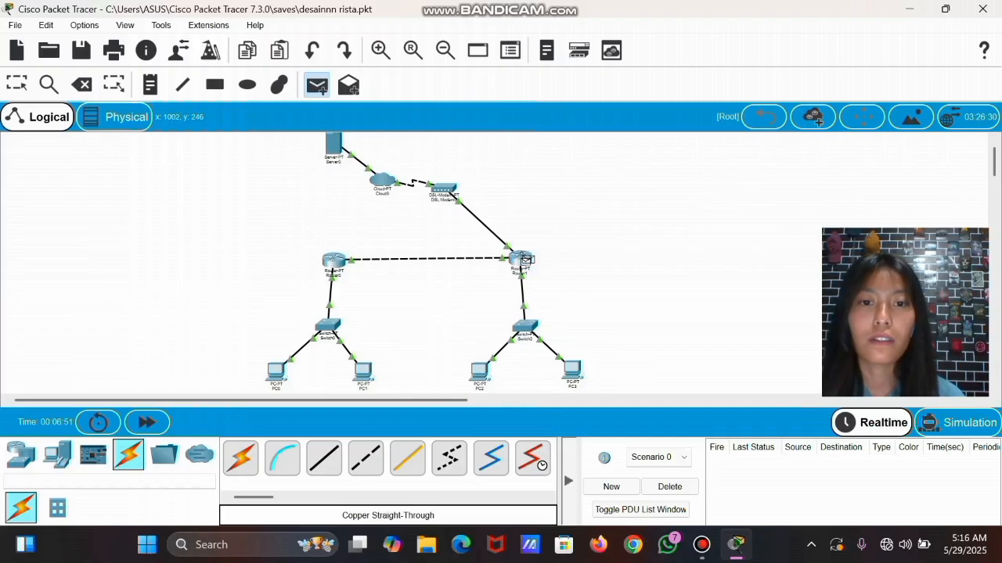
pyautogui.click(522, 260)
pyautogui.click(334, 143)
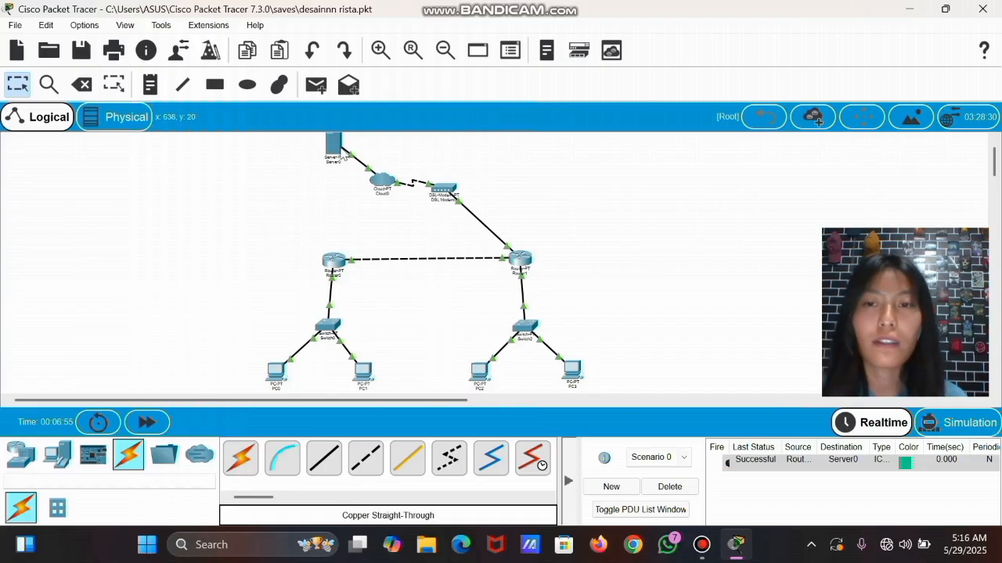
pyautogui.click(334, 149)
pyautogui.rightClick(336, 149)
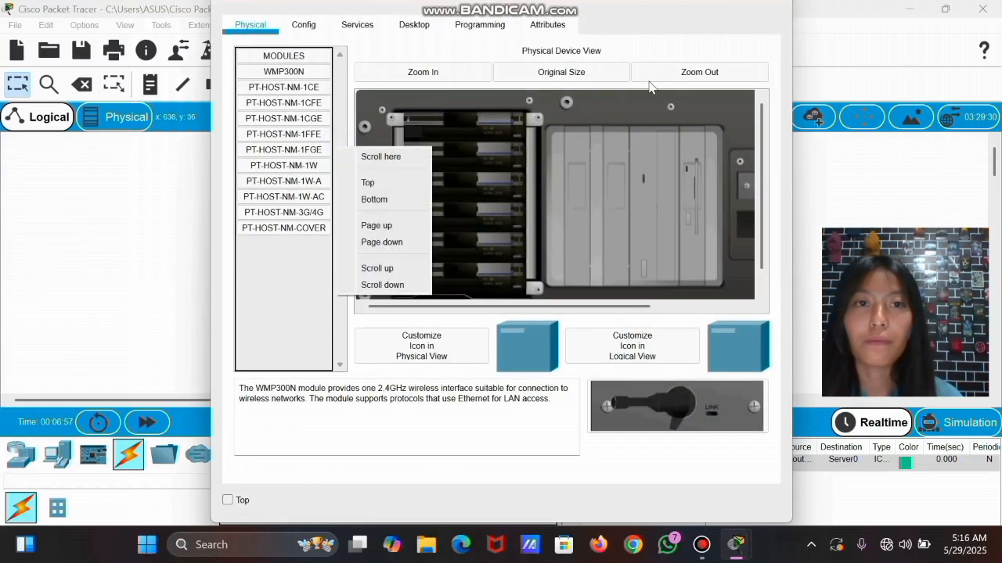
pyautogui.click(783, 7)
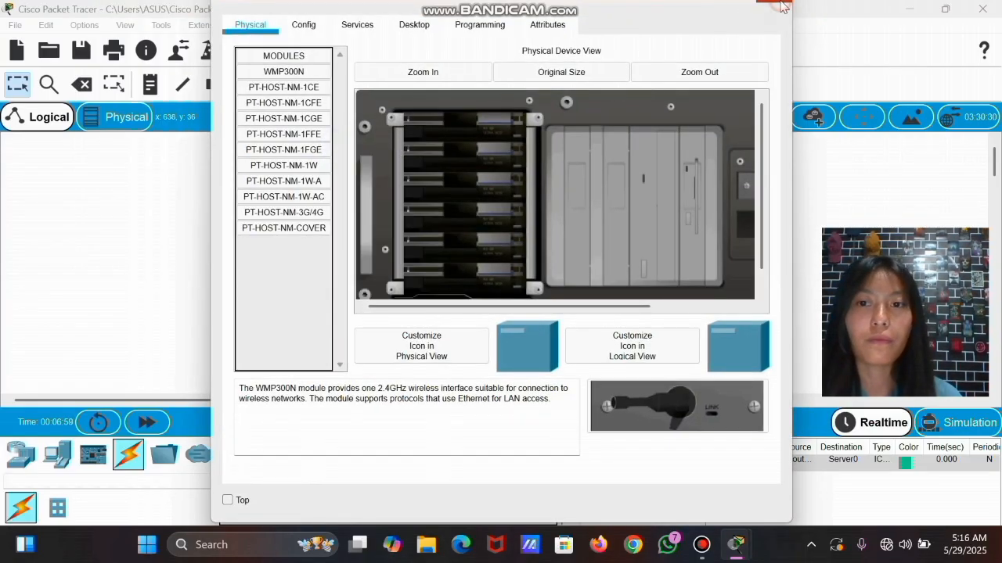
pyautogui.click(783, 7)
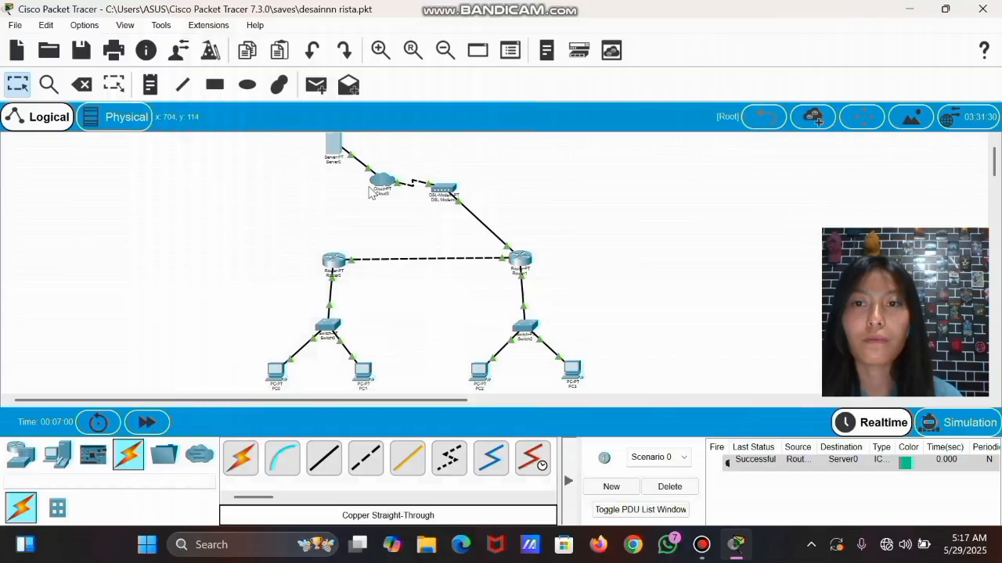
pyautogui.click(332, 146)
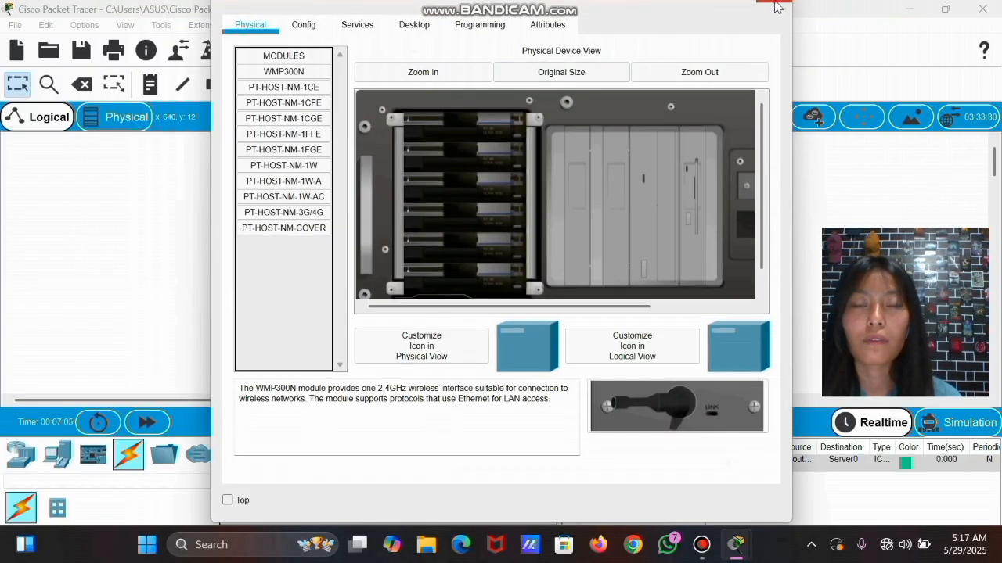
pyautogui.click(772, 7)
pyautogui.click(332, 146)
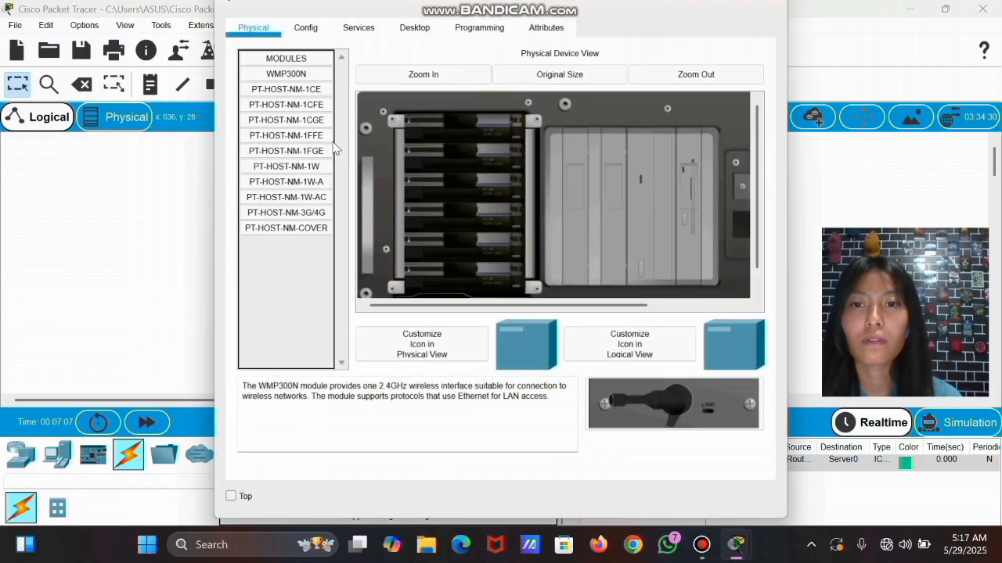
pyautogui.click(772, 7)
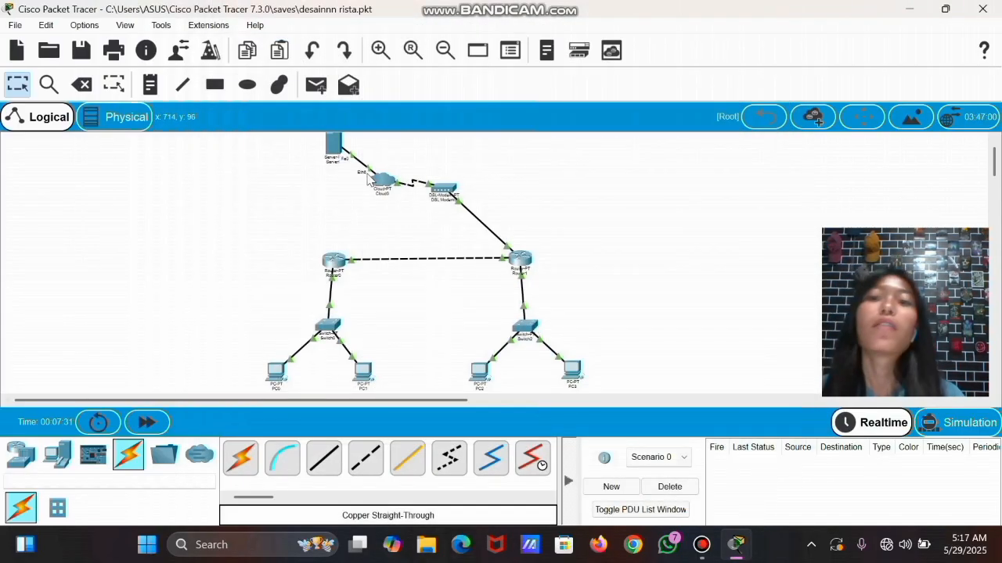
# Send a simple PDU with Router1 as both source and destination.
pyautogui.click(316, 84)
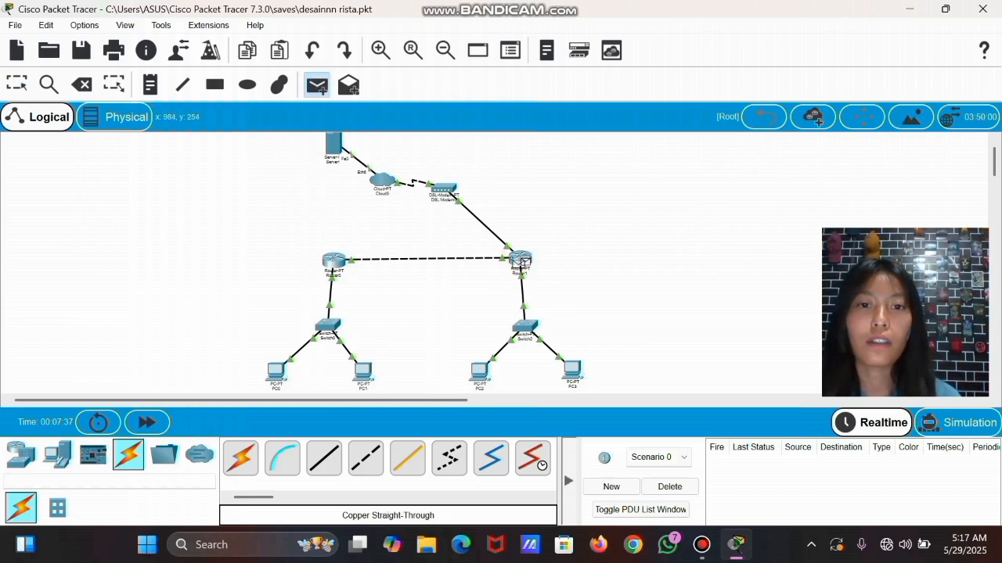
pyautogui.click(519, 260)
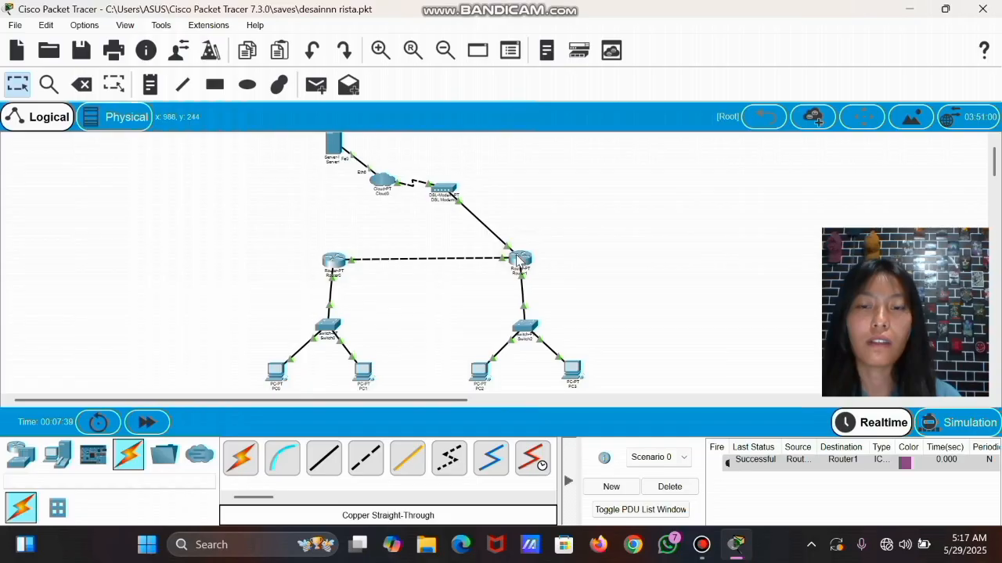
pyautogui.click(334, 146)
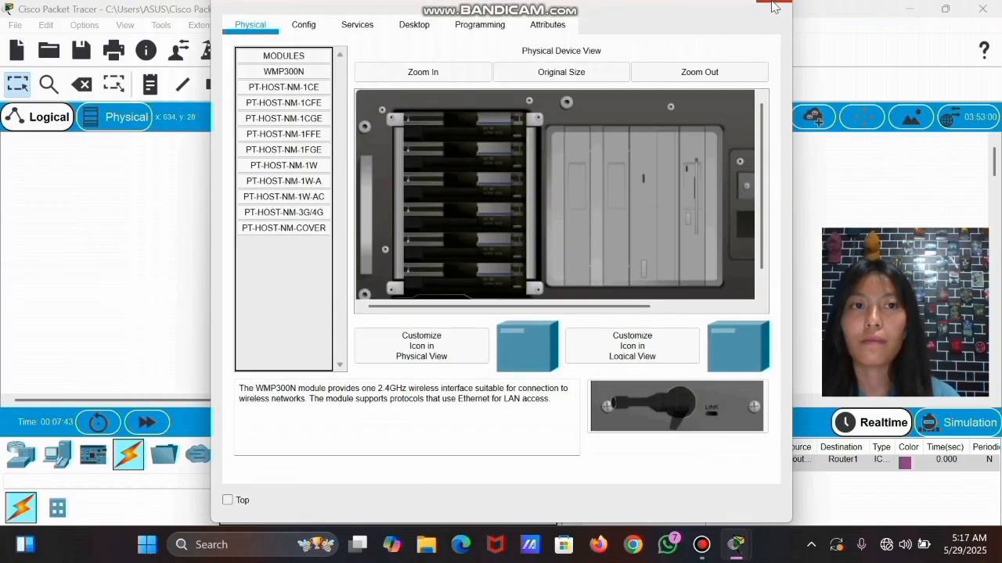
pyautogui.click(774, 7)
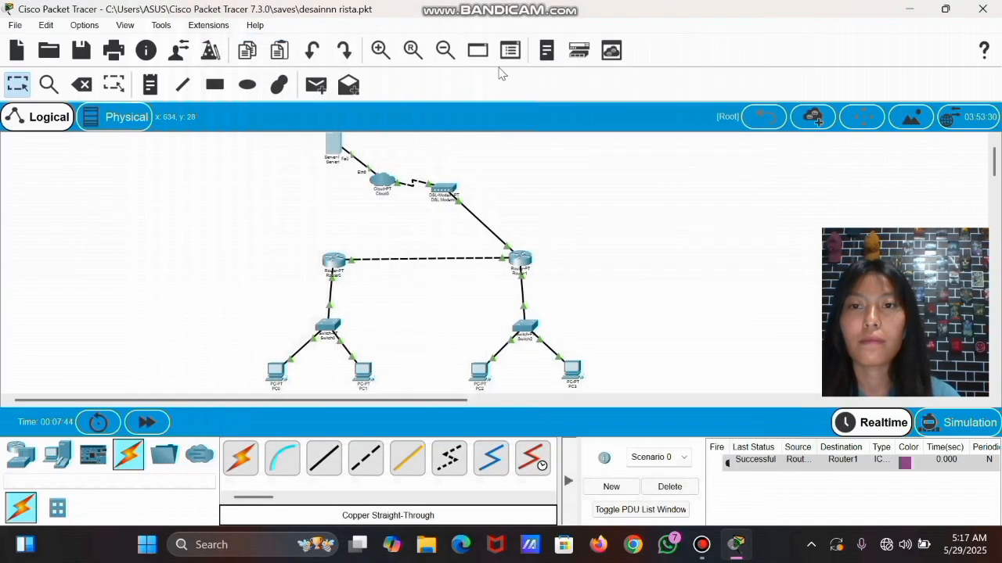
pyautogui.click(336, 148)
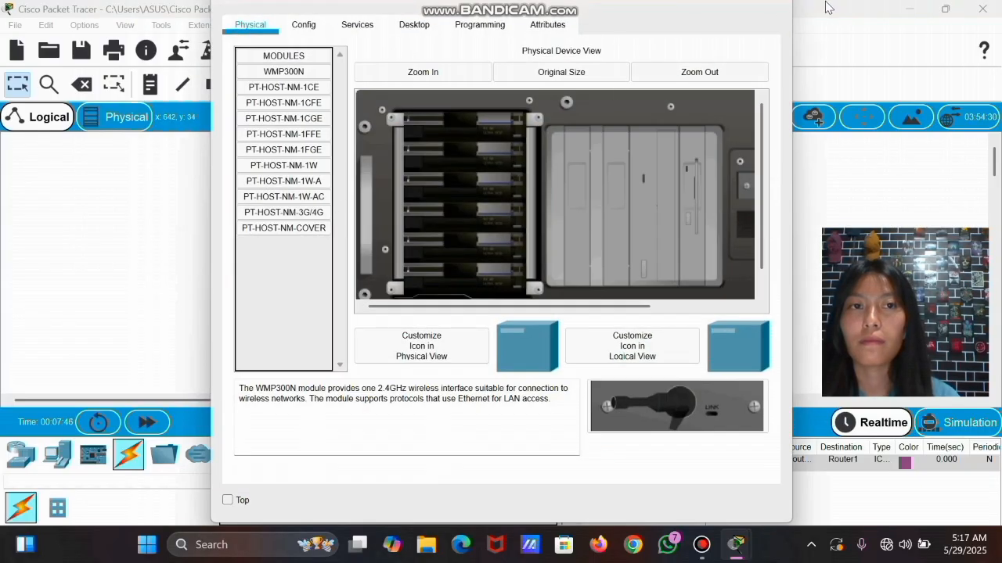
pyautogui.click(775, 7)
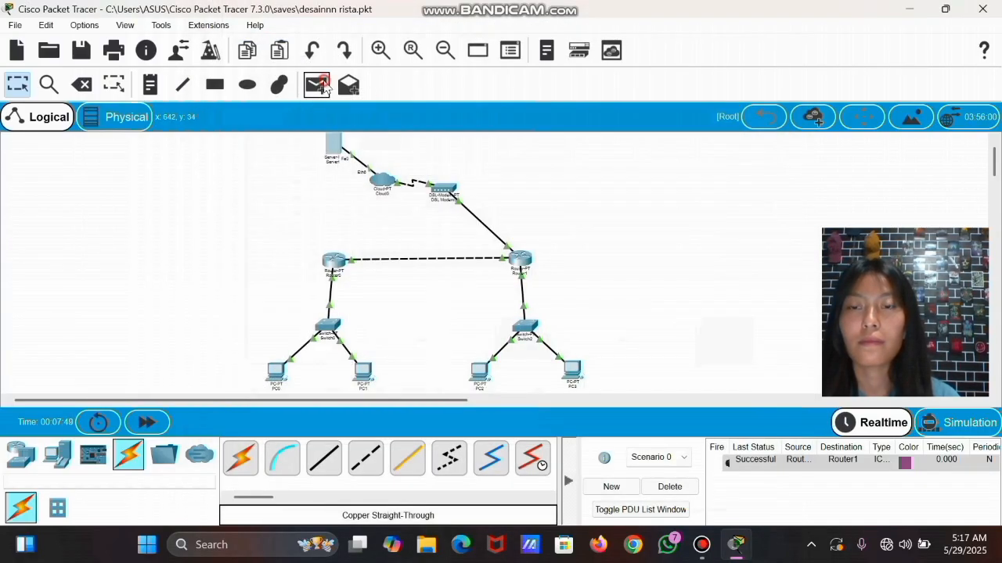
# Send a simple PDU with Router0 as both source and destination.
pyautogui.click(324, 86)
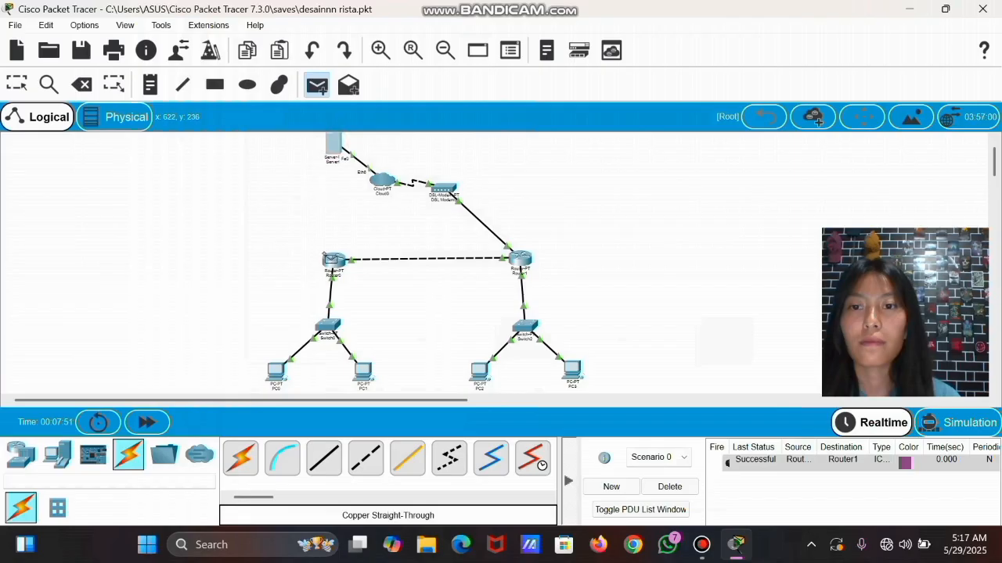
pyautogui.click(333, 260)
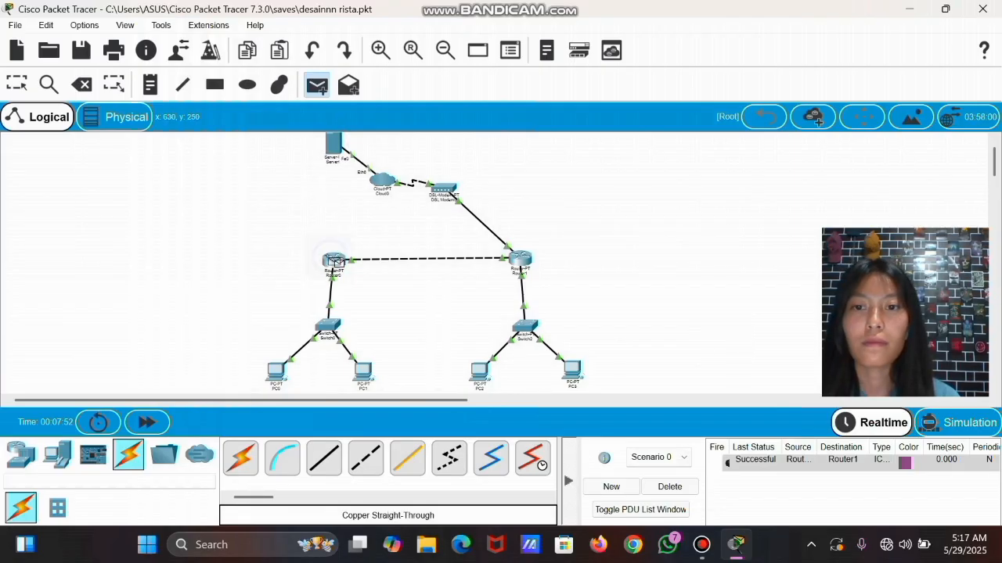
pyautogui.click(334, 261)
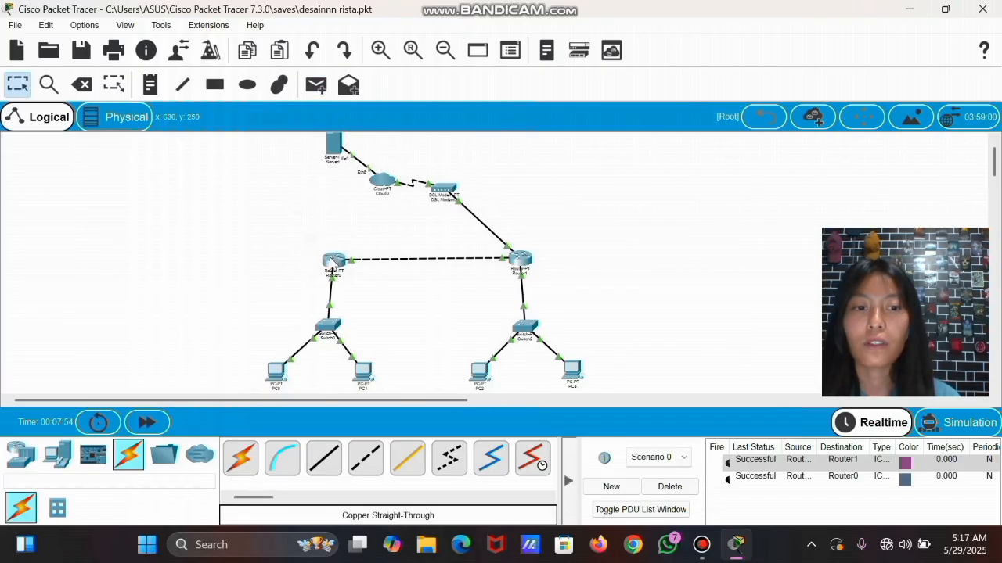
pyautogui.click(333, 144)
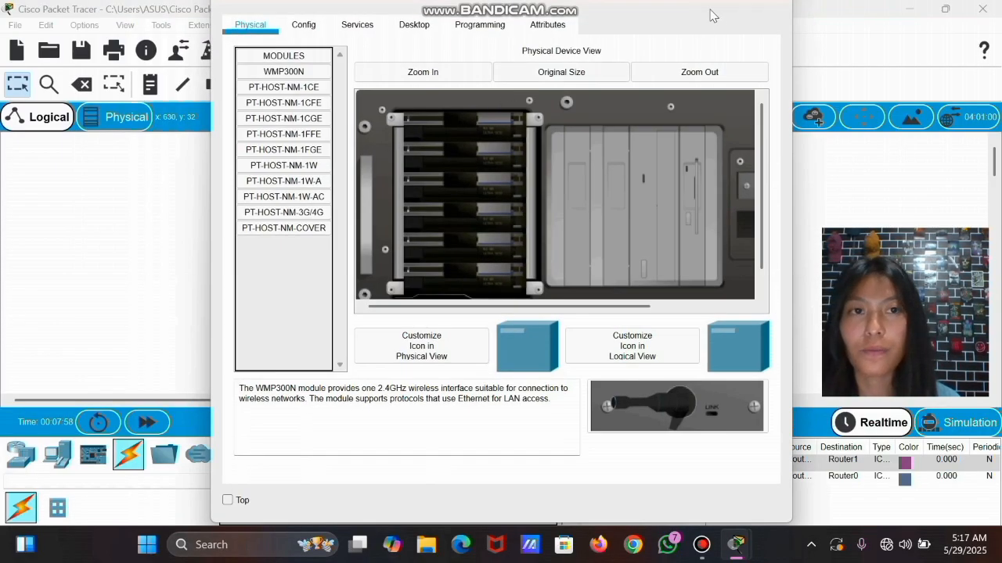
pyautogui.click(770, 6)
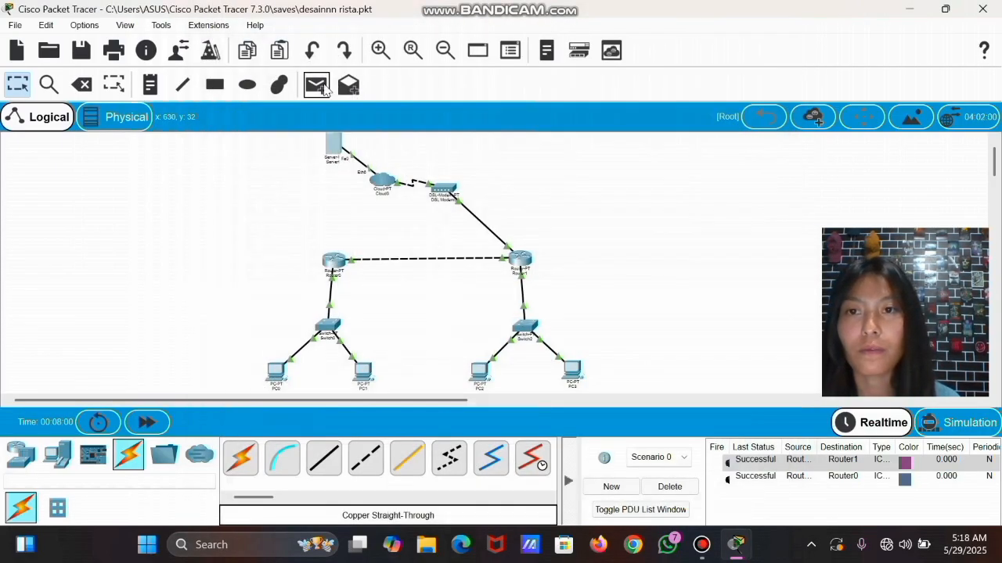
# Send a simple PDU with PC1 as both source and destination.
pyautogui.click(316, 85)
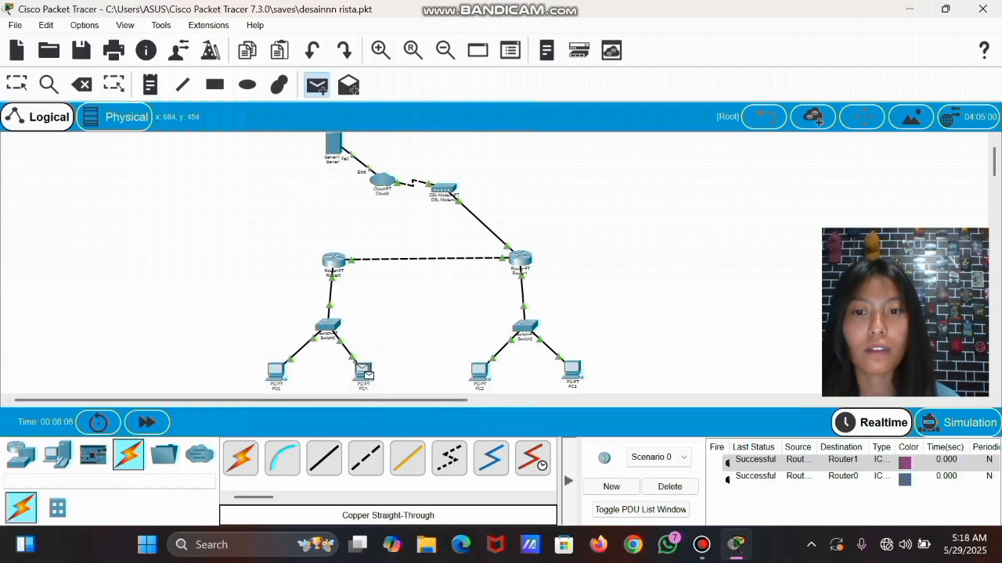
pyautogui.click(362, 374)
pyautogui.click(360, 371)
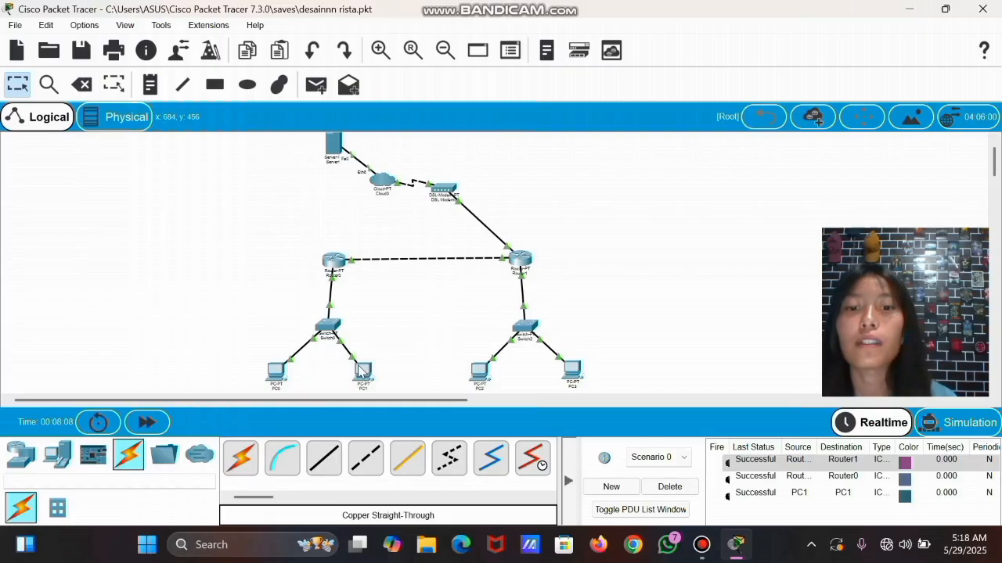
# Send a simple PDU from Server0 to PC2 and check its status in the PDU list.
pyautogui.click(316, 84)
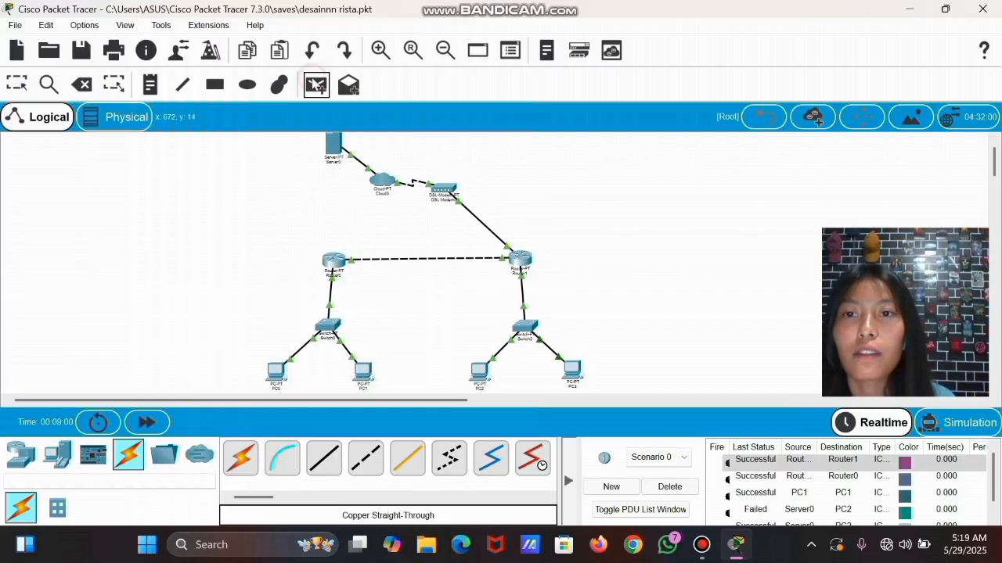
pyautogui.click(335, 139)
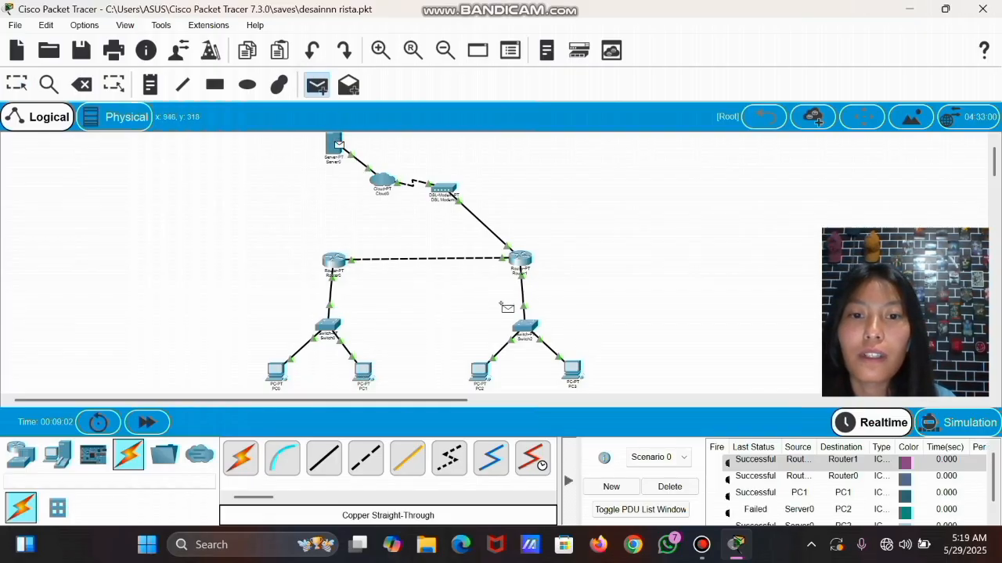
pyautogui.click(475, 373)
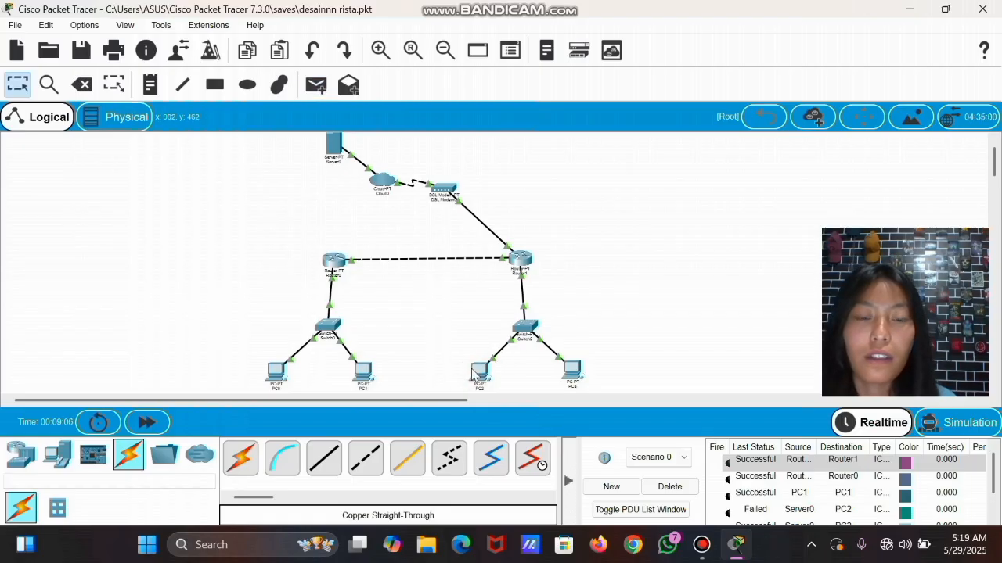
pyautogui.scroll(-1, 742, 486)
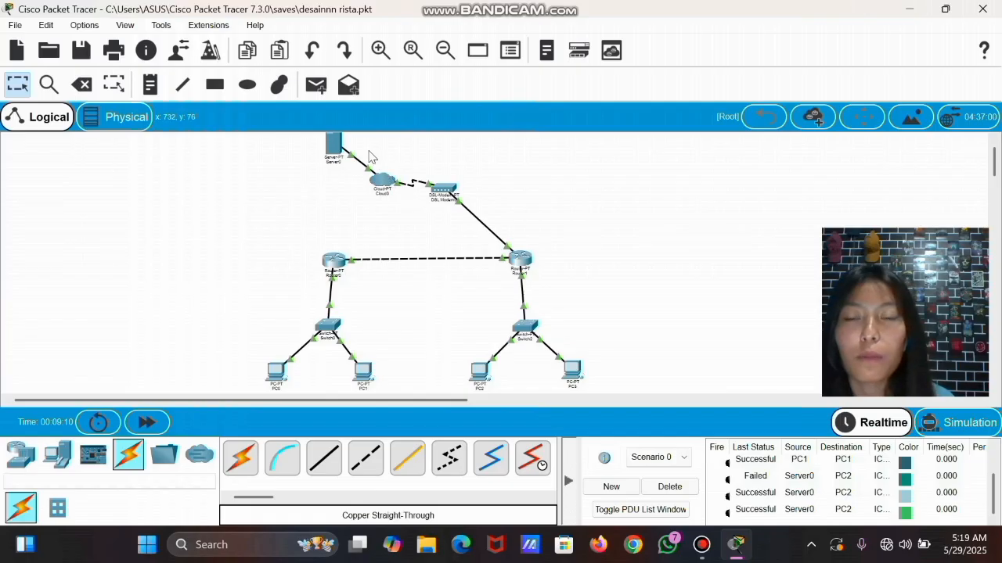
# Send a simple PDU from Server0 to PC3 and check its status in the PDU list.
pyautogui.click(316, 84)
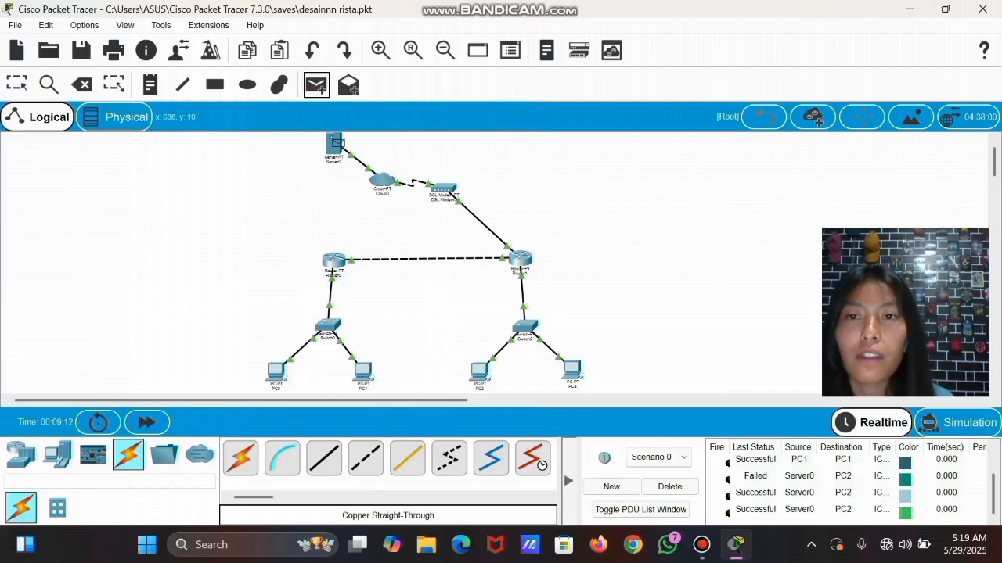
pyautogui.click(334, 143)
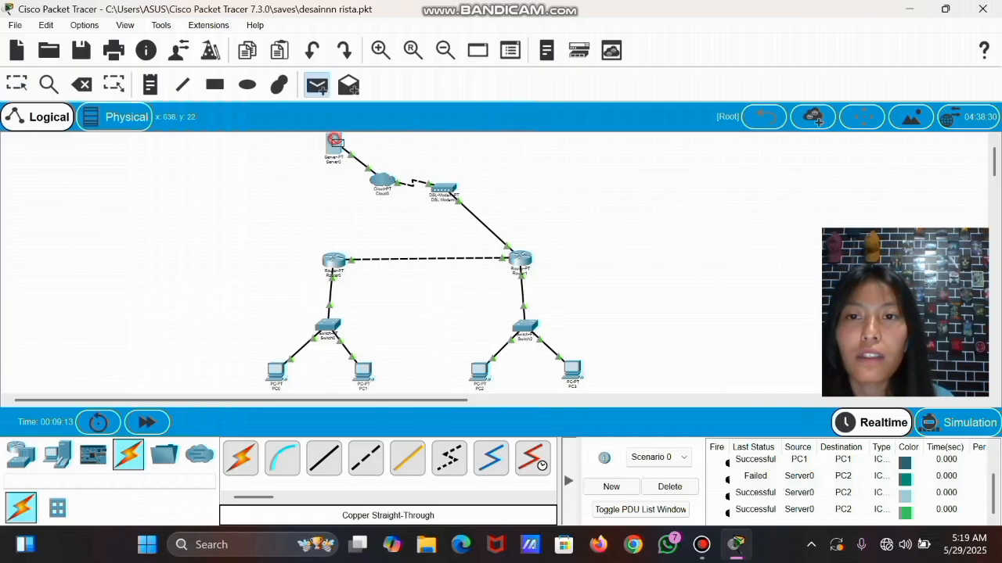
pyautogui.click(575, 369)
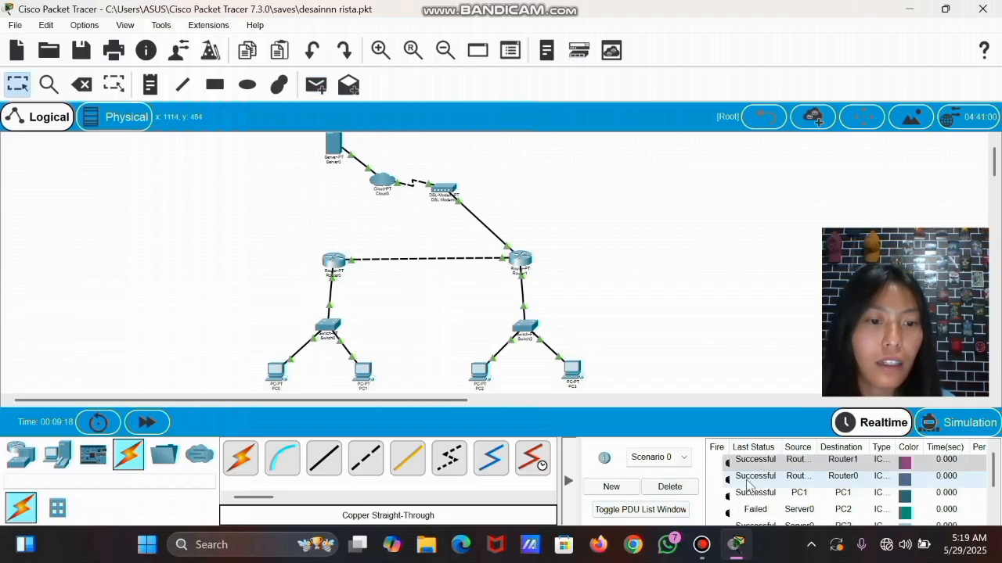
pyautogui.scroll(-2, 747, 485)
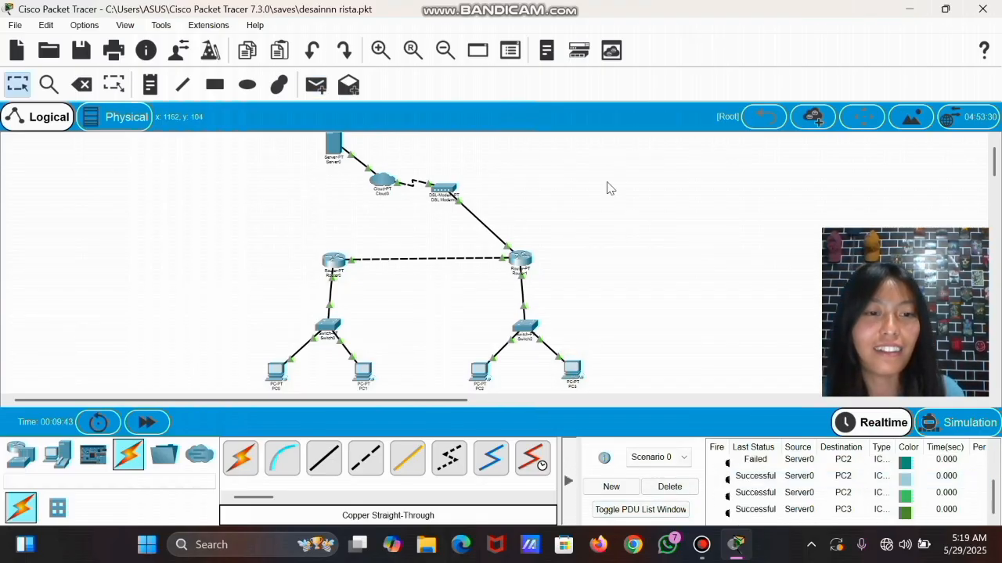